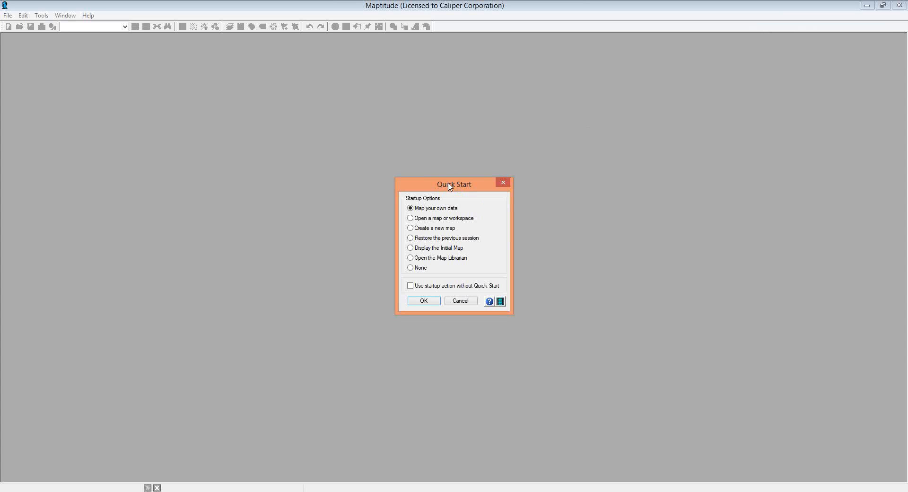
Create a new general purpose map that displays the United States
{"action": "left_click", "coordinate": [438, 229]}
{"action": "left_click", "coordinate": [424, 302]}
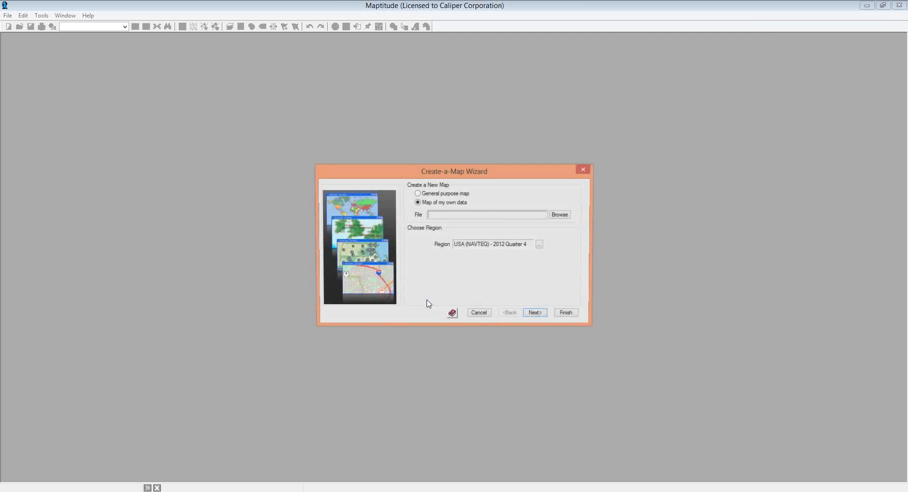
{"action": "left_click", "coordinate": [450, 194]}
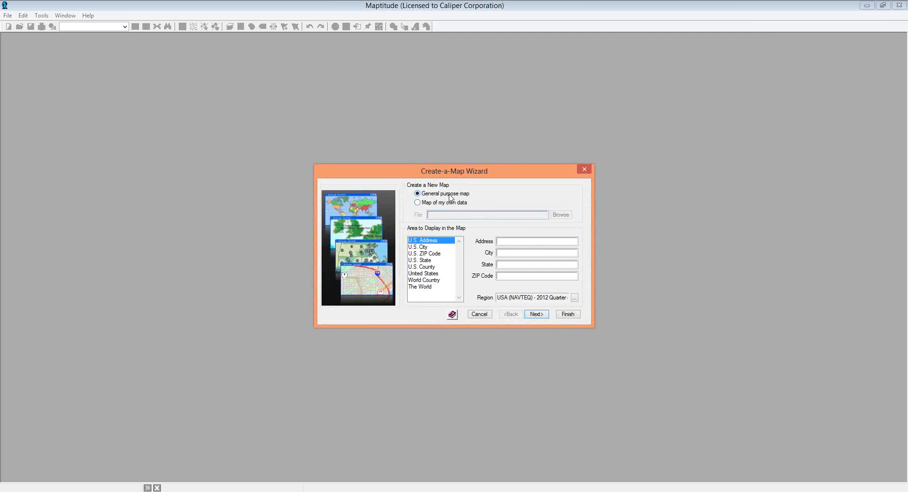
{"action": "left_click", "coordinate": [433, 274]}
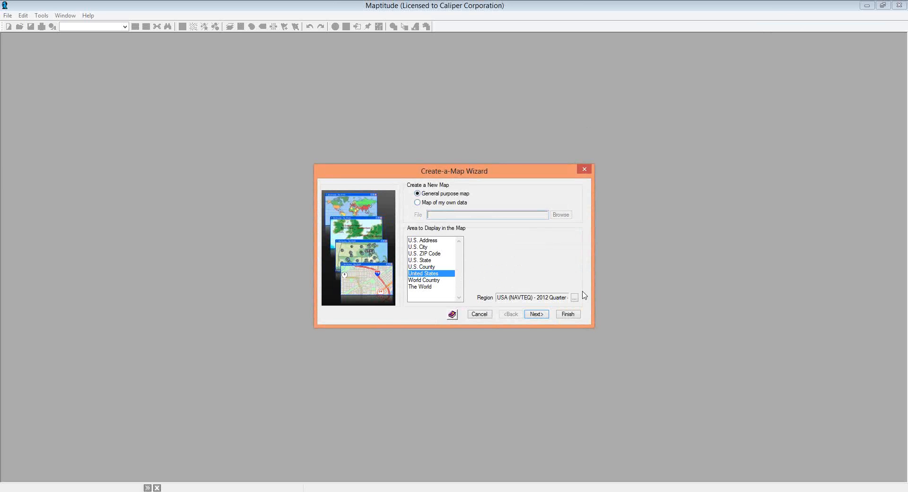
{"action": "left_click", "coordinate": [537, 314]}
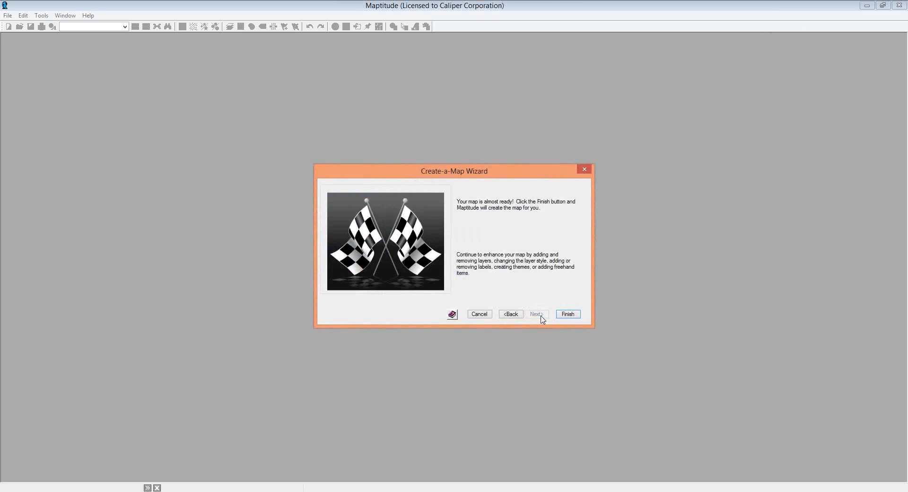
{"action": "left_click", "coordinate": [563, 314]}
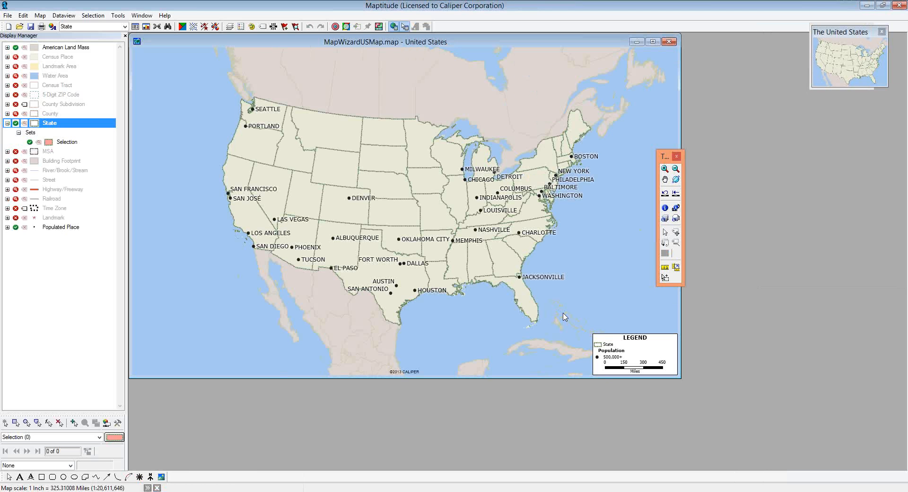
Hide the American Land Mass and Highway/Freeway layers on the United States map
{"action": "left_click", "coordinate": [664, 168]}
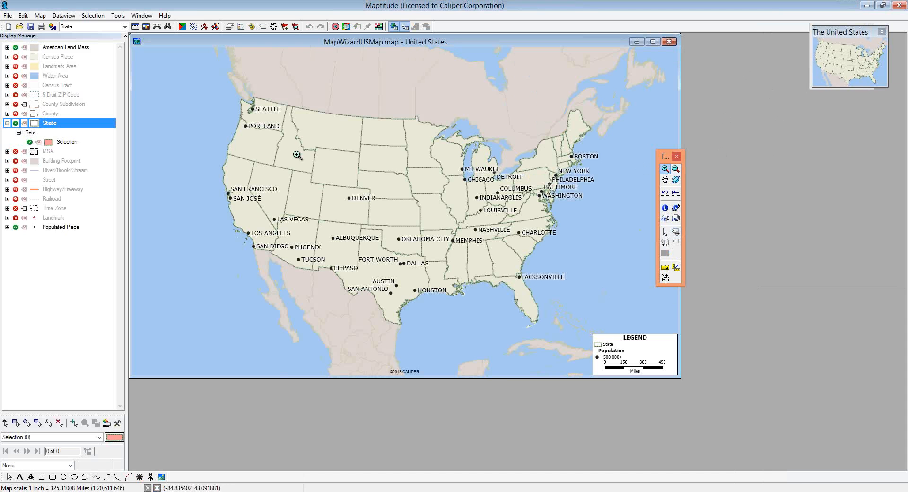
{"action": "mouse_move", "coordinate": [203, 80]}
{"action": "left_mouse_down"}
{"action": "mouse_move", "coordinate": [375, 247]}
{"action": "mouse_move", "coordinate": [633, 334]}
{"action": "left_mouse_up"}
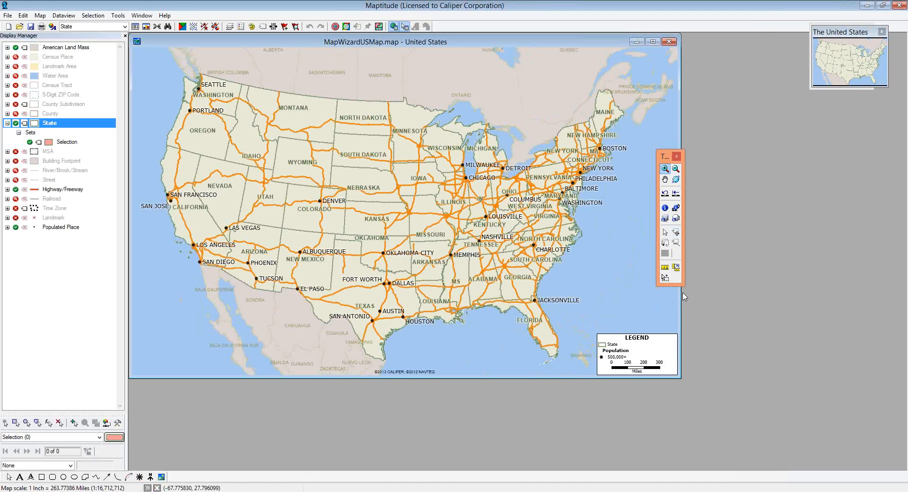
{"action": "left_click", "coordinate": [16, 48]}
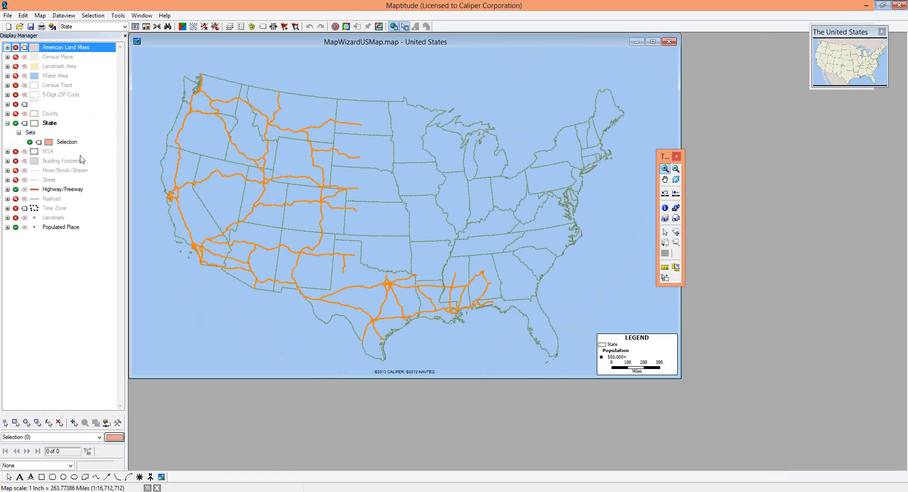
{"action": "left_click", "coordinate": [16, 189]}
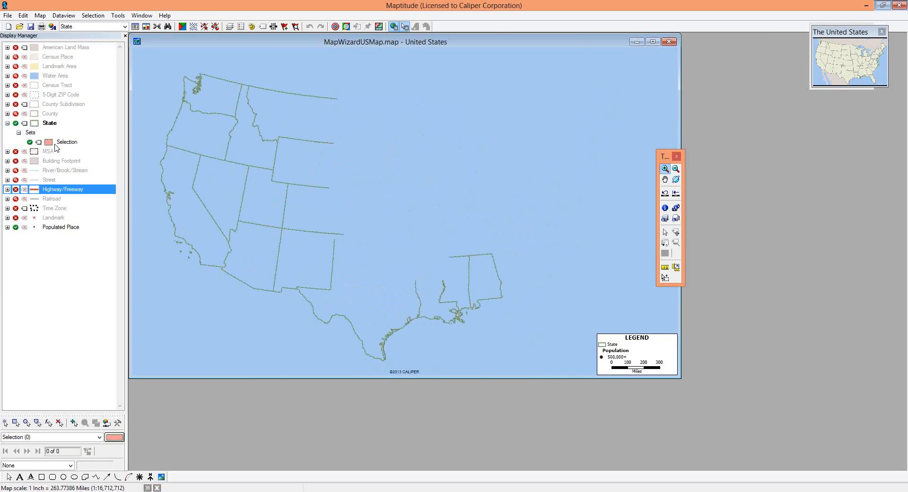
Give the State layer a solid white fill
{"action": "left_click", "coordinate": [34, 123]}
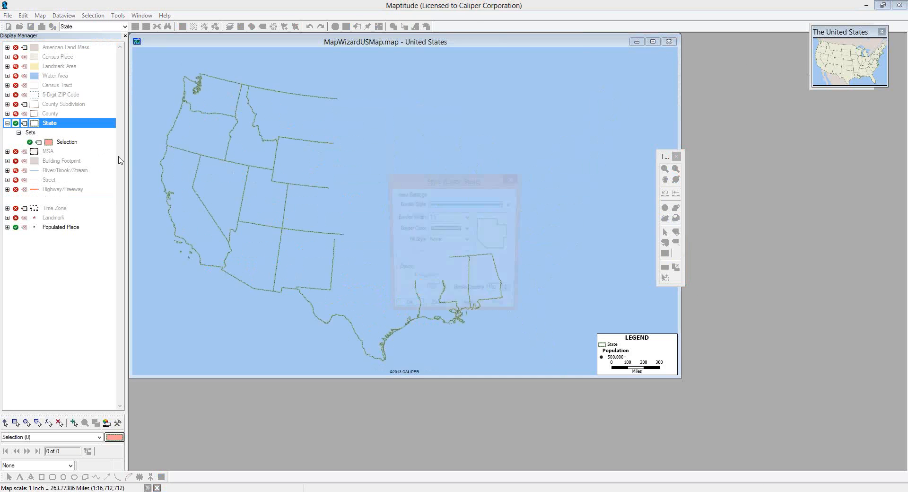
{"action": "left_click", "coordinate": [467, 241]}
{"action": "left_click", "coordinate": [456, 256]}
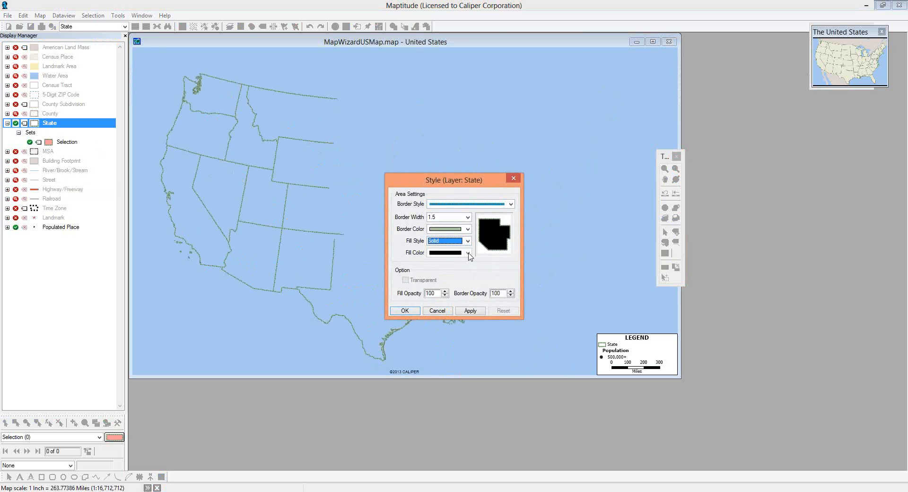
{"action": "left_click", "coordinate": [468, 253]}
{"action": "left_click", "coordinate": [460, 288]}
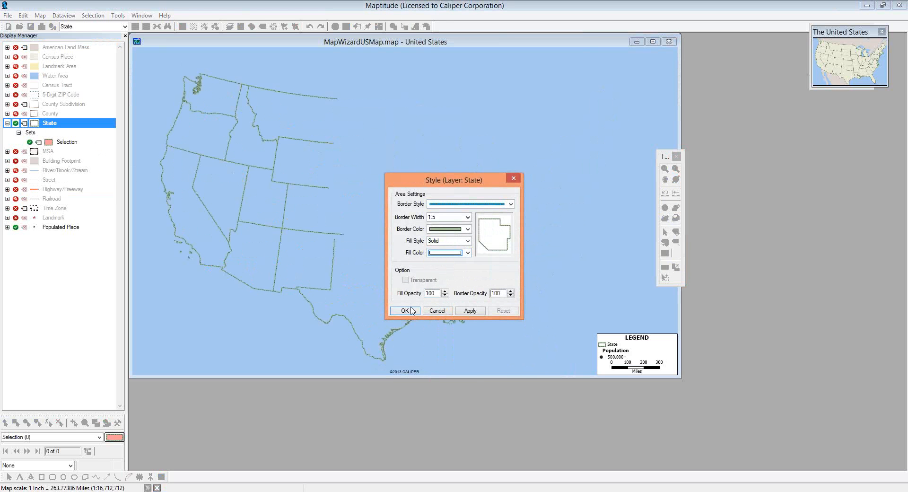
{"action": "left_click", "coordinate": [420, 311]}
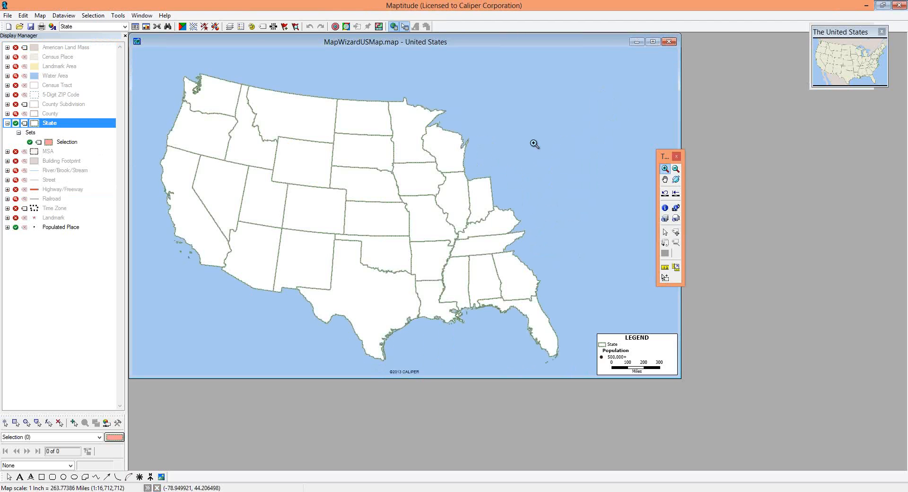
Set the map's background style to None in the map properties
{"action": "right_click", "coordinate": [533, 142]}
{"action": "left_click", "coordinate": [577, 298]}
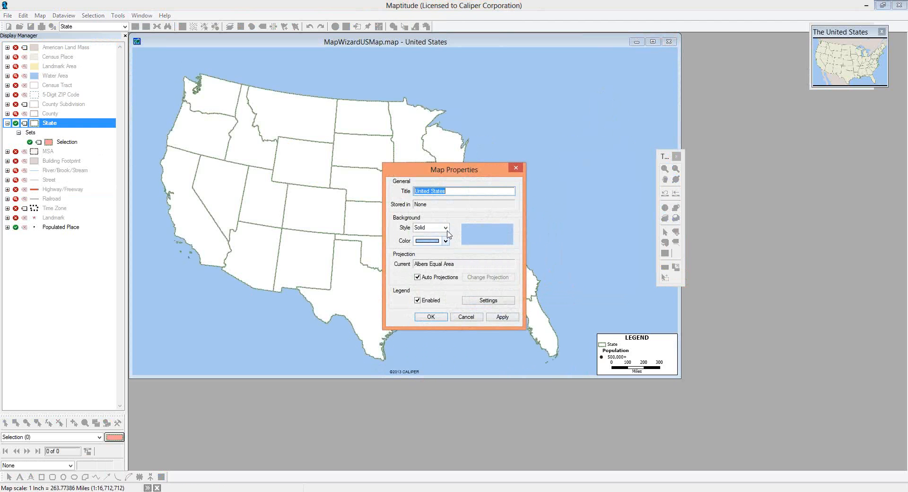
{"action": "left_click", "coordinate": [445, 228]}
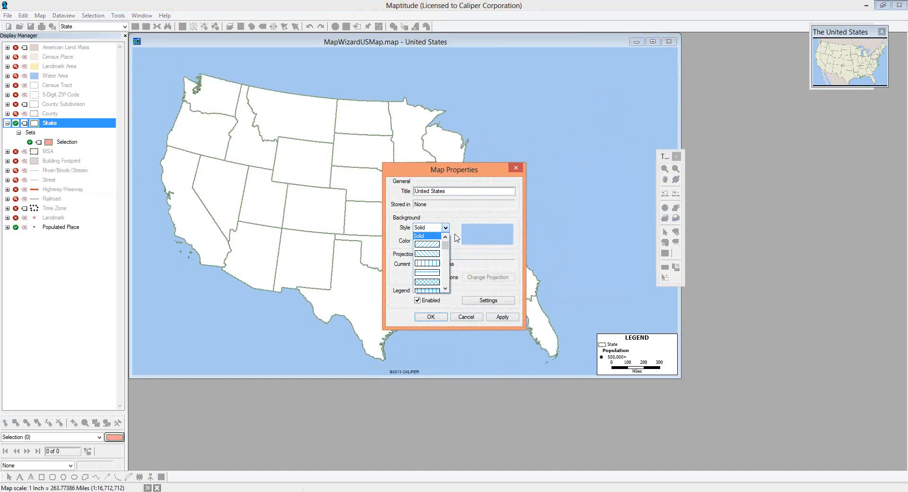
{"action": "left_click", "coordinate": [445, 236]}
{"action": "left_click", "coordinate": [420, 236]}
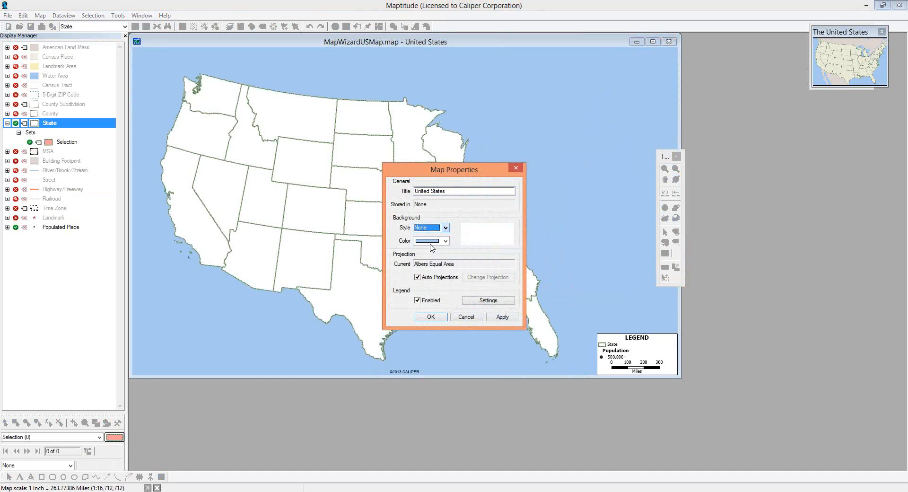
{"action": "left_click", "coordinate": [438, 318]}
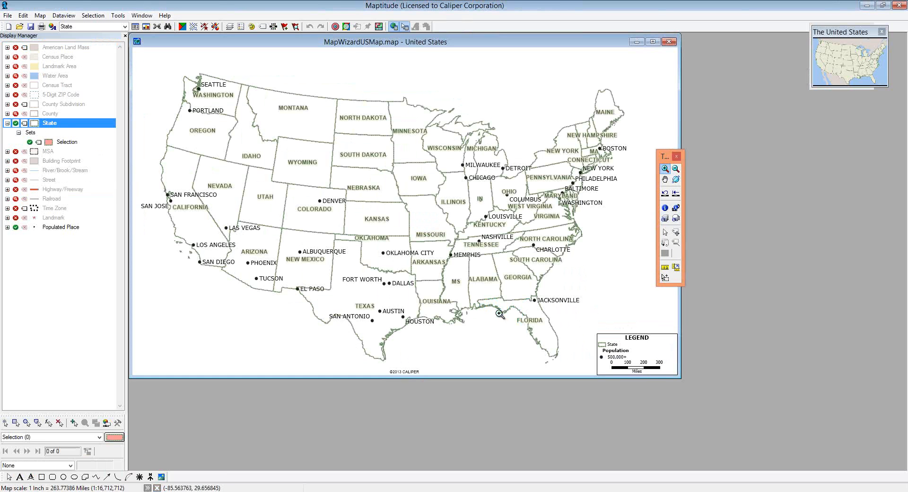
Fill the State layer with a custom light beige (red 232, green 218, blue 198) and add that color to the custom colors
{"action": "left_click", "coordinate": [33, 122]}
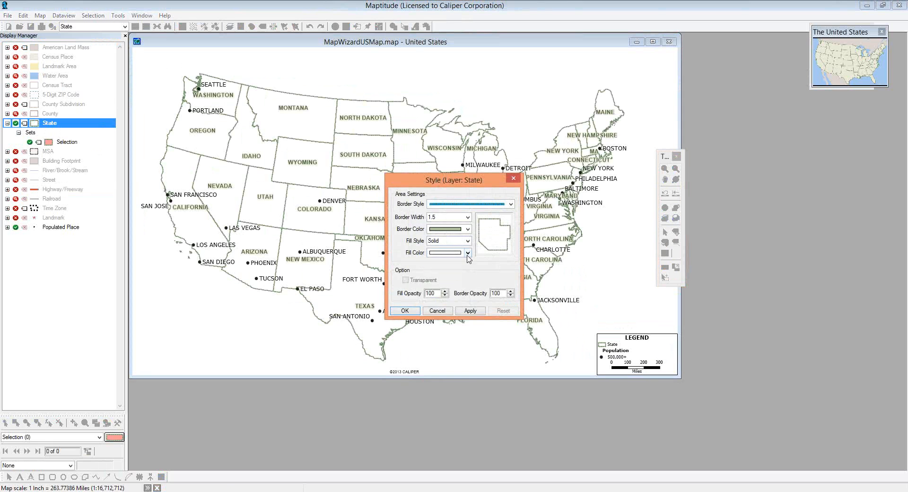
{"action": "left_click", "coordinate": [468, 253]}
{"action": "left_click_drag", "start_coordinate": [468, 270], "coordinate": [477, 385]}
{"action": "left_click", "coordinate": [445, 319]}
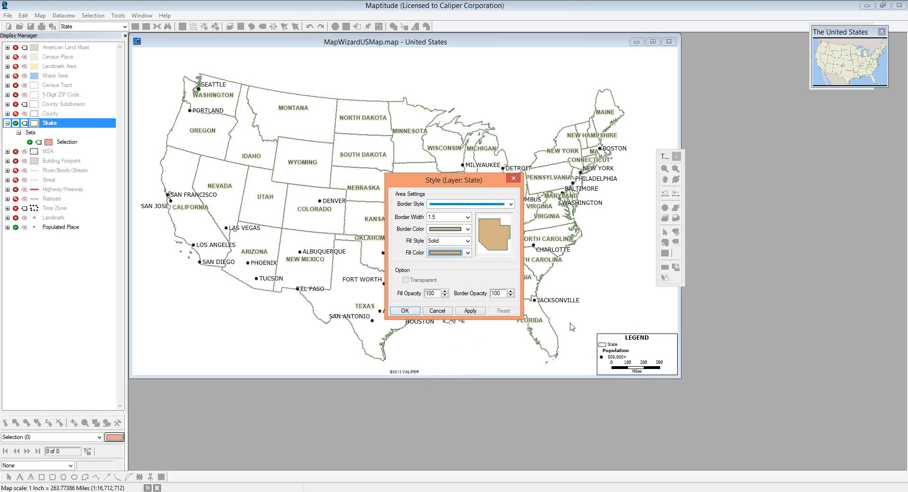
{"action": "left_click", "coordinate": [468, 254]}
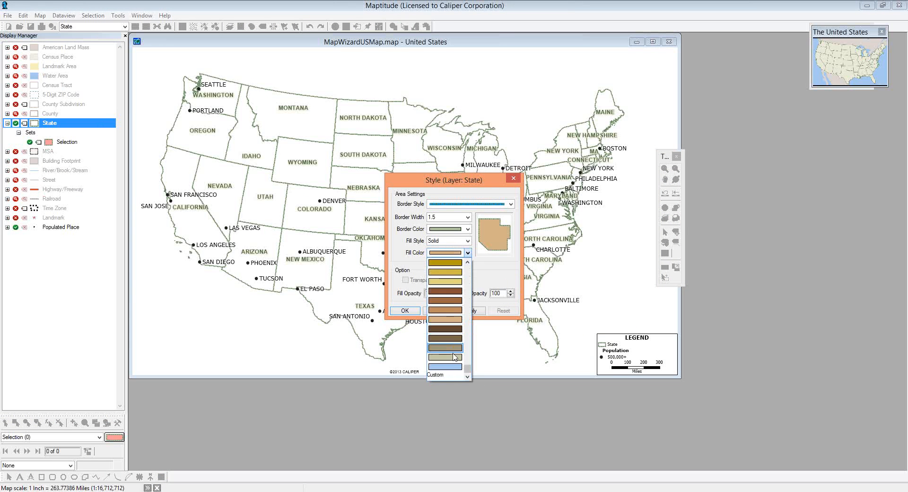
{"action": "left_click", "coordinate": [449, 381]}
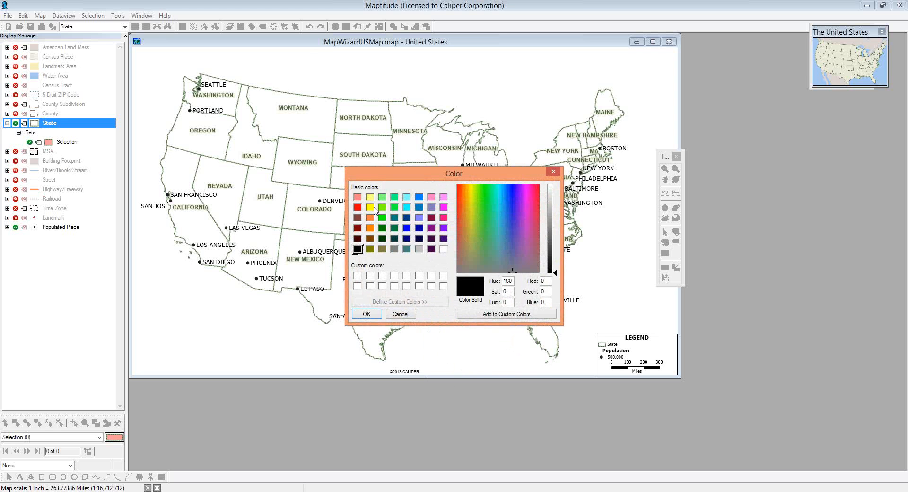
{"action": "left_click", "coordinate": [357, 217]}
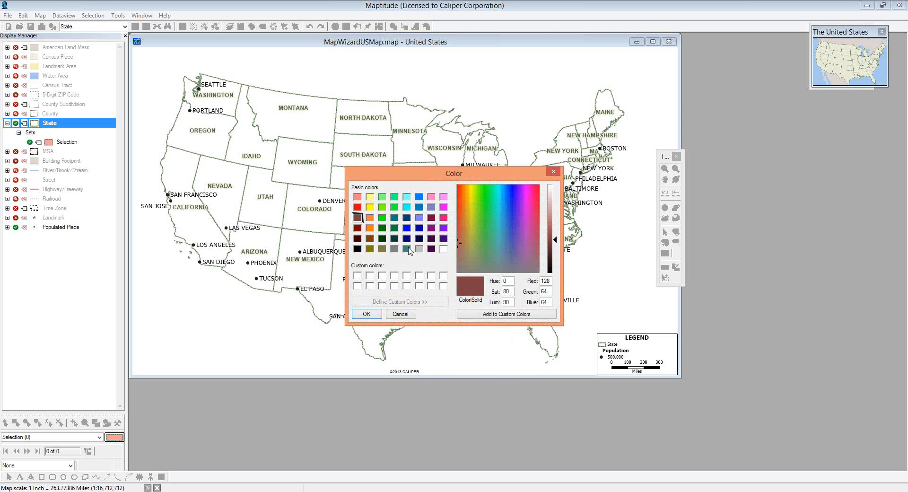
{"action": "left_click", "coordinate": [466, 236]}
{"action": "left_click_drag", "start_coordinate": [557, 240], "coordinate": [554, 198]}
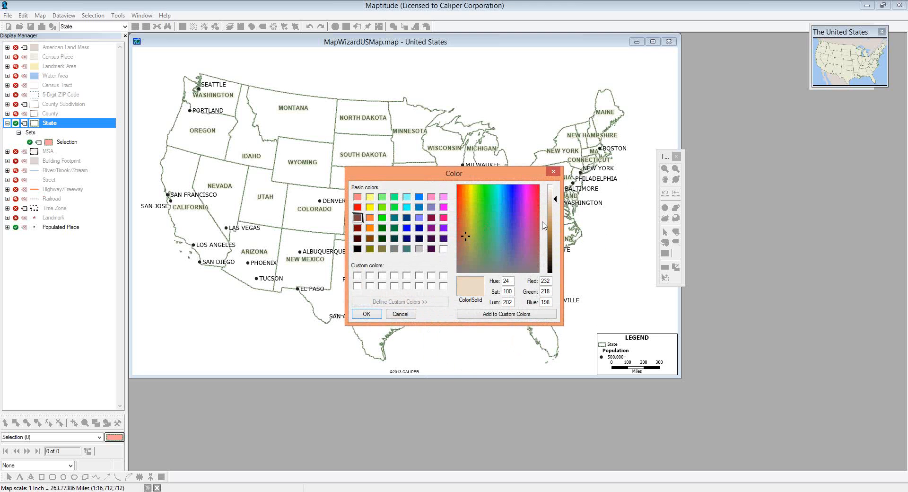
{"action": "left_click", "coordinate": [513, 314]}
{"action": "left_click", "coordinate": [367, 314]}
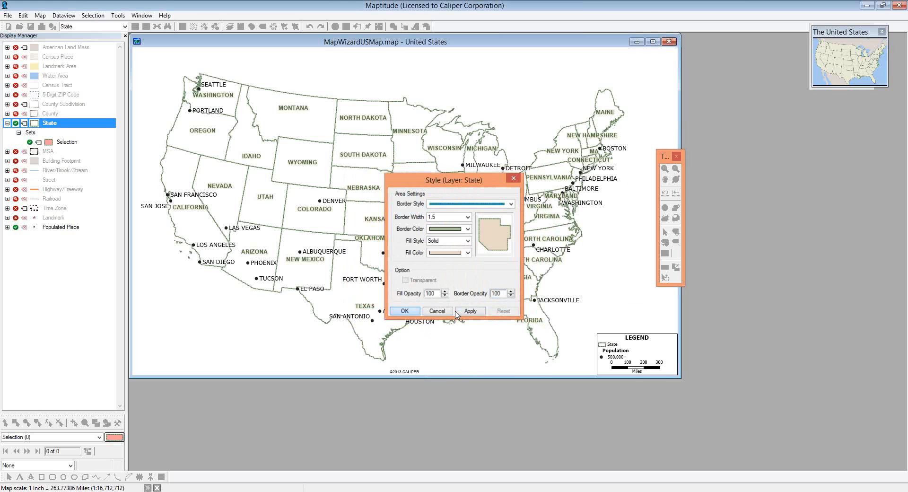
{"action": "left_click", "coordinate": [411, 311]}
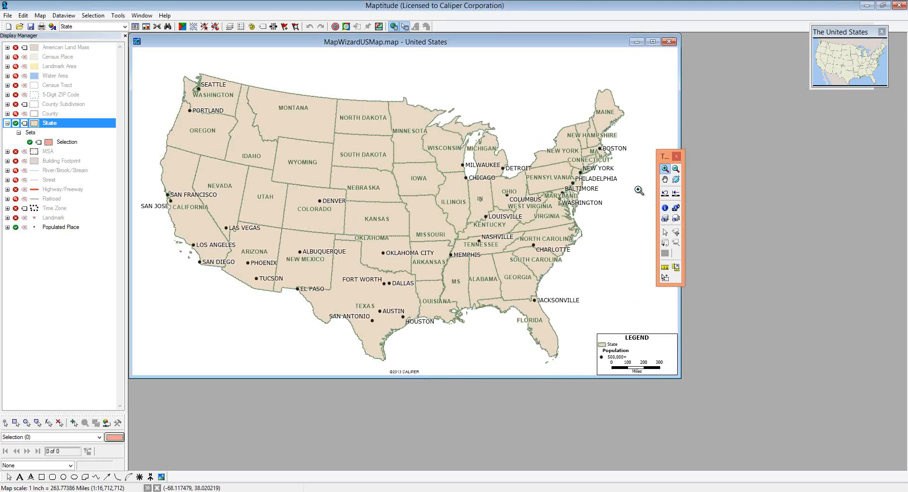
Close the small United States overview window and create a new blank layout
{"action": "left_click", "coordinate": [882, 32]}
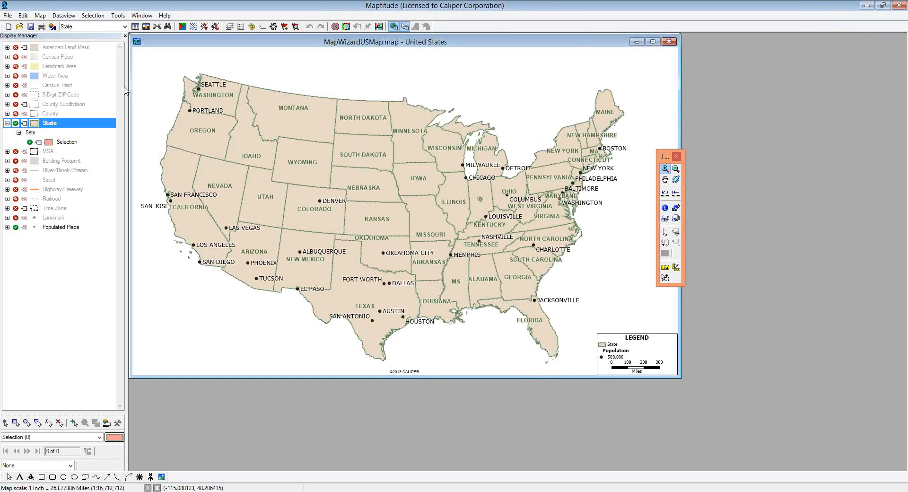
{"action": "left_click", "coordinate": [9, 16]}
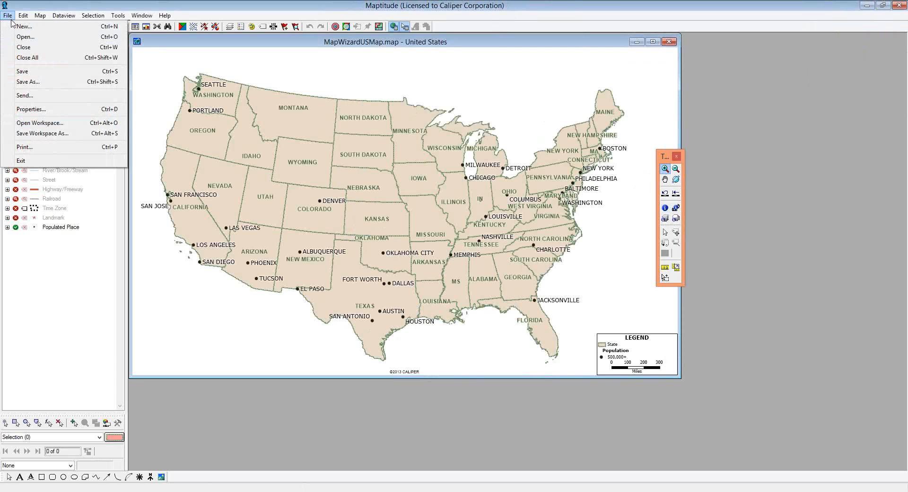
{"action": "left_click", "coordinate": [13, 27]}
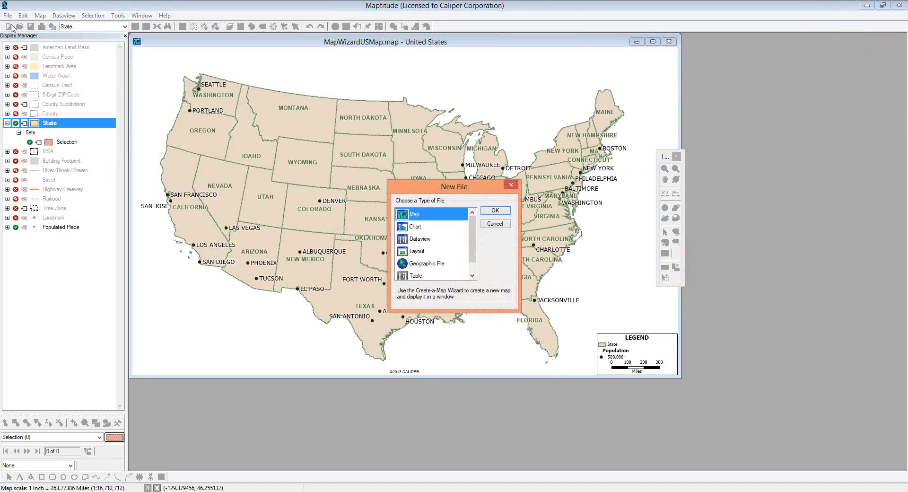
{"action": "left_click", "coordinate": [433, 251]}
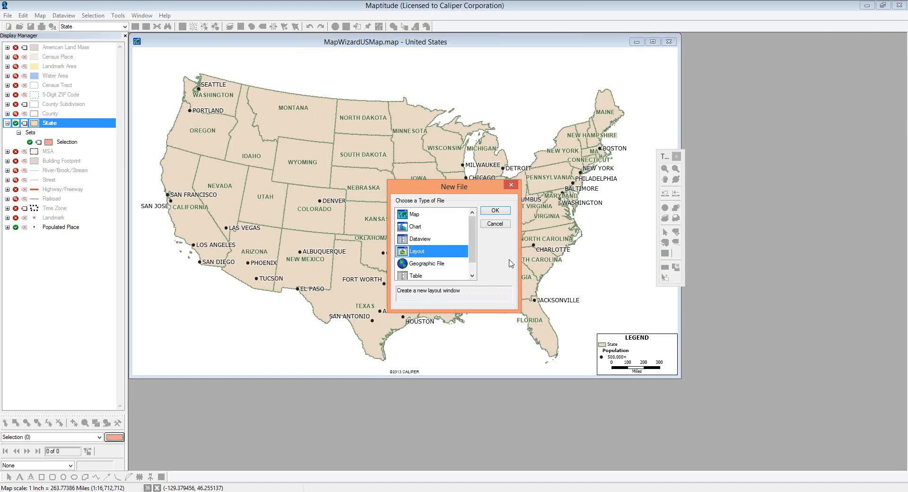
{"action": "left_click", "coordinate": [509, 212]}
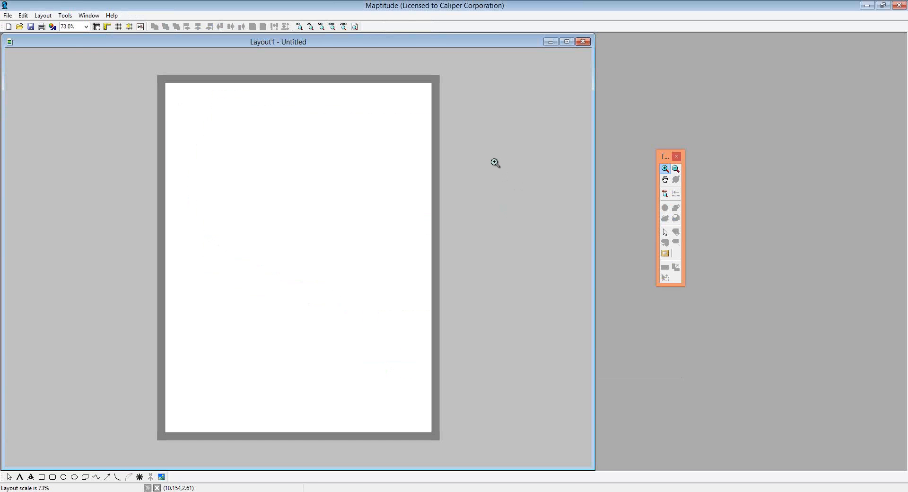
In the layout properties, choose the CutePDF Writer printer, the ARCH E page size and landscape orientation
{"action": "left_click", "coordinate": [8, 17]}
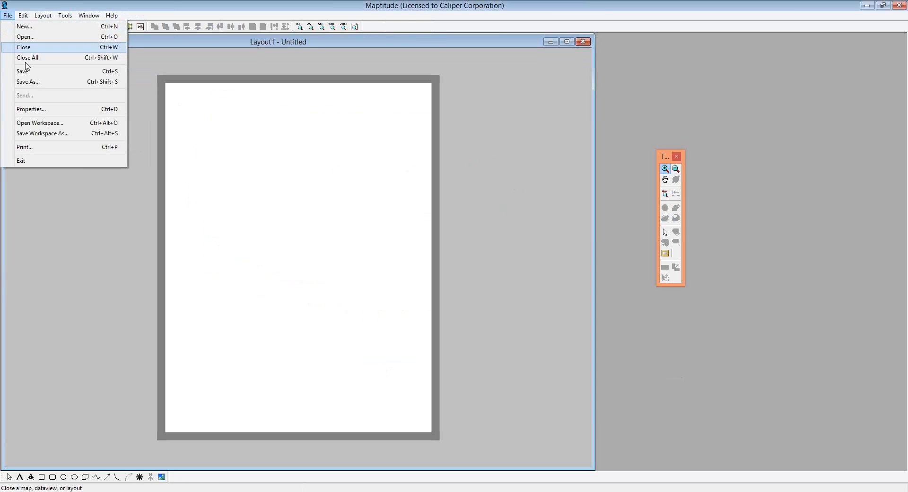
{"action": "key", "text": "Escape"}
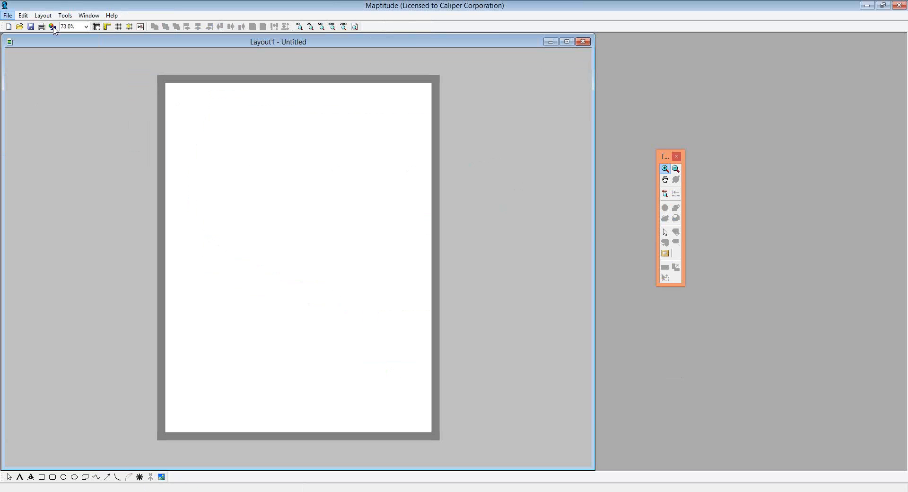
{"action": "left_click", "coordinate": [53, 27]}
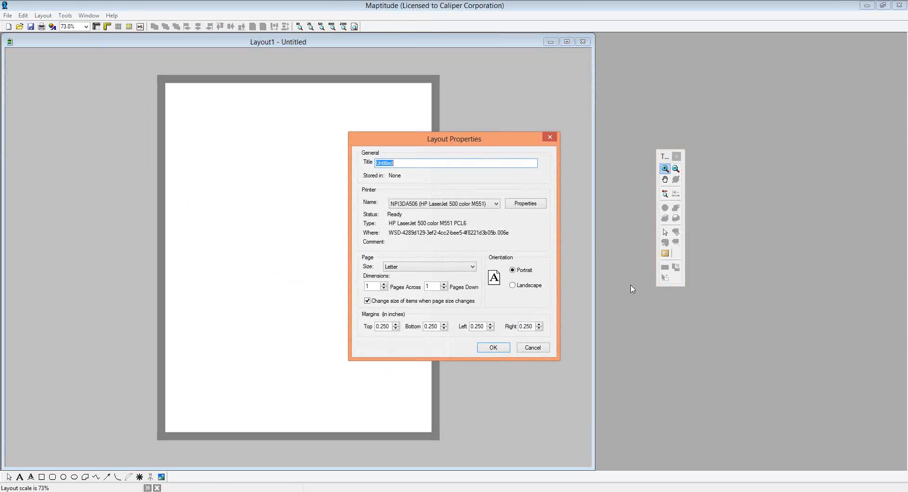
{"action": "left_click", "coordinate": [496, 204]}
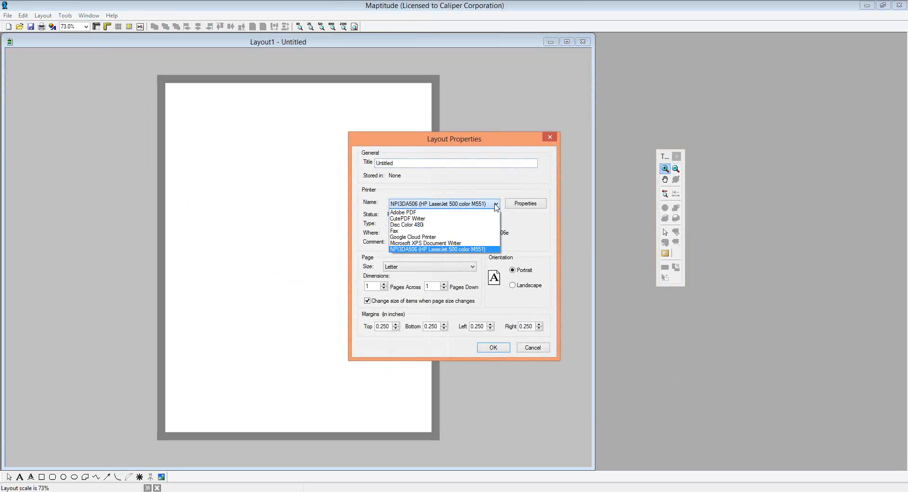
{"action": "left_click", "coordinate": [448, 218]}
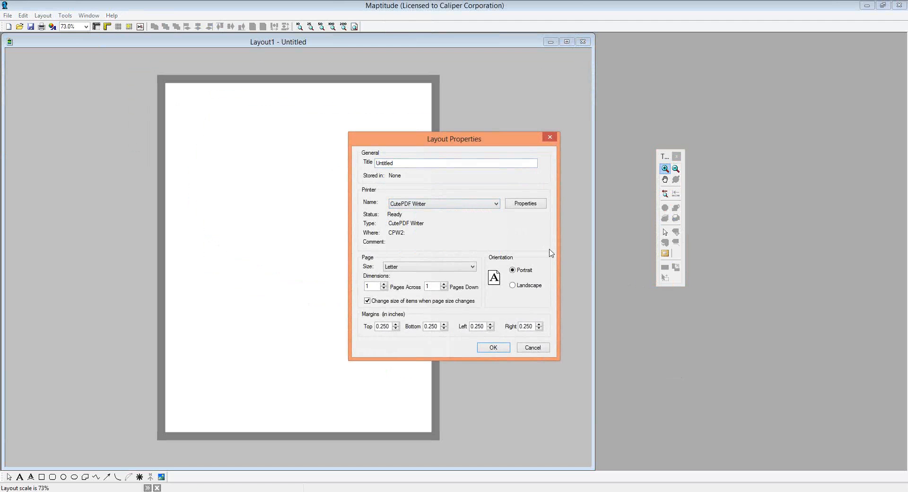
{"action": "left_click", "coordinate": [474, 268]}
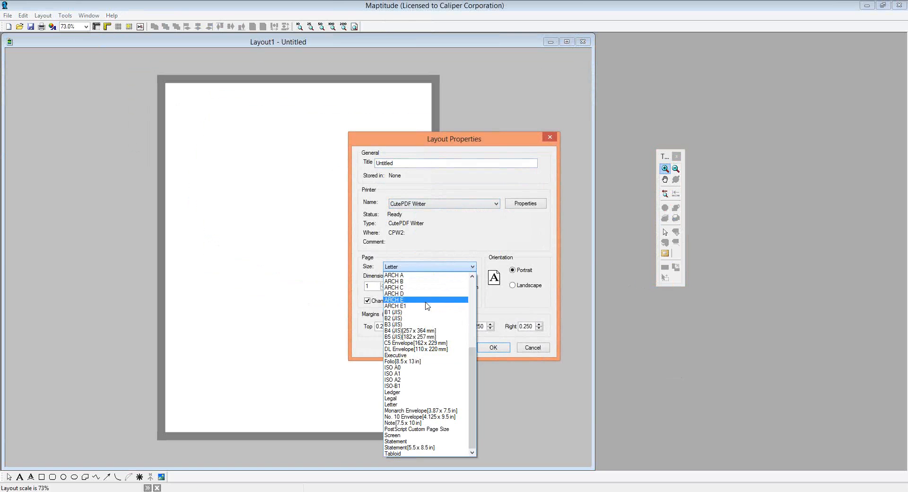
{"action": "left_click", "coordinate": [400, 300]}
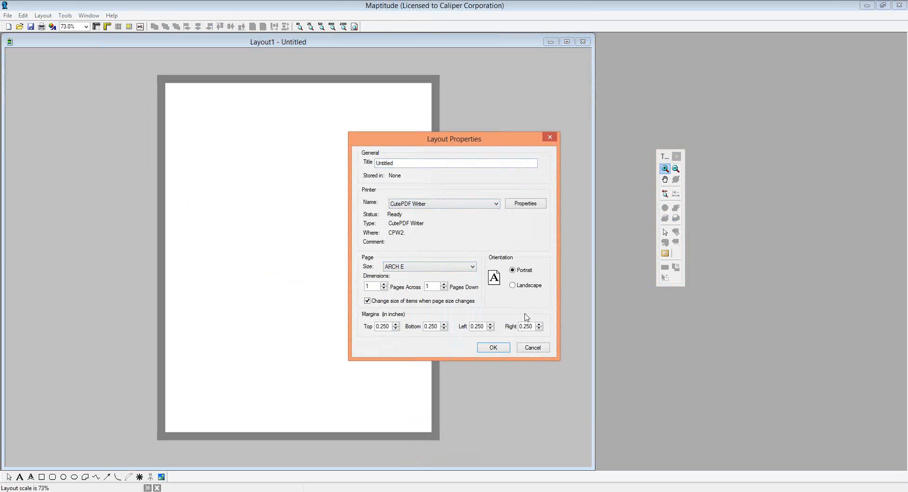
{"action": "left_click", "coordinate": [532, 286]}
Check the page sizes offered by the HP LaserJet 500 color M551 printer and return to CutePDF Writer
{"action": "left_click", "coordinate": [486, 203]}
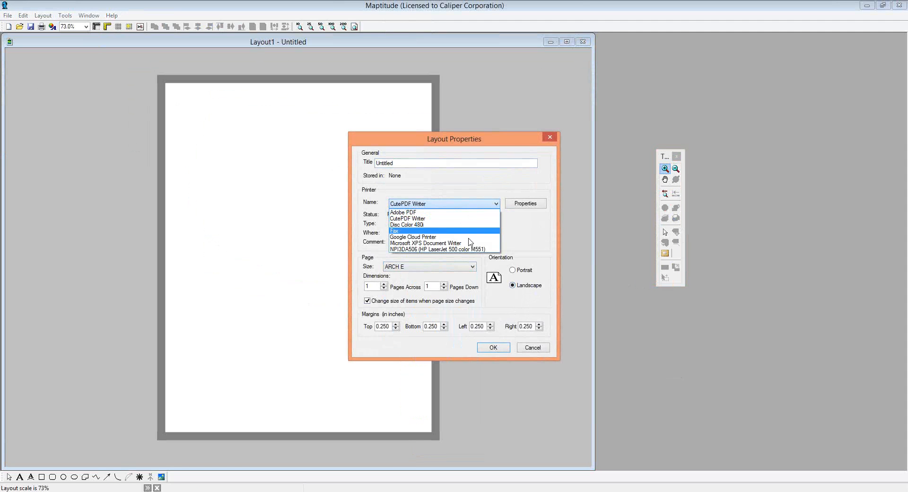
{"action": "left_click", "coordinate": [454, 249]}
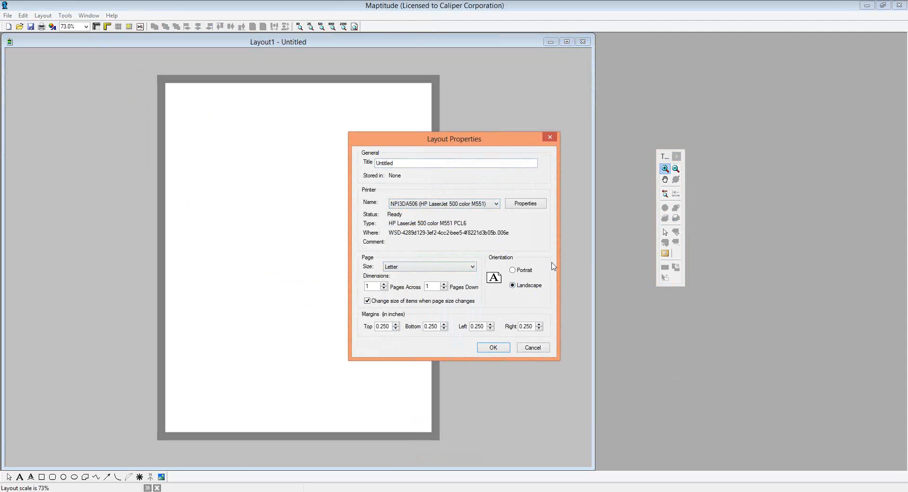
{"action": "left_click", "coordinate": [473, 267]}
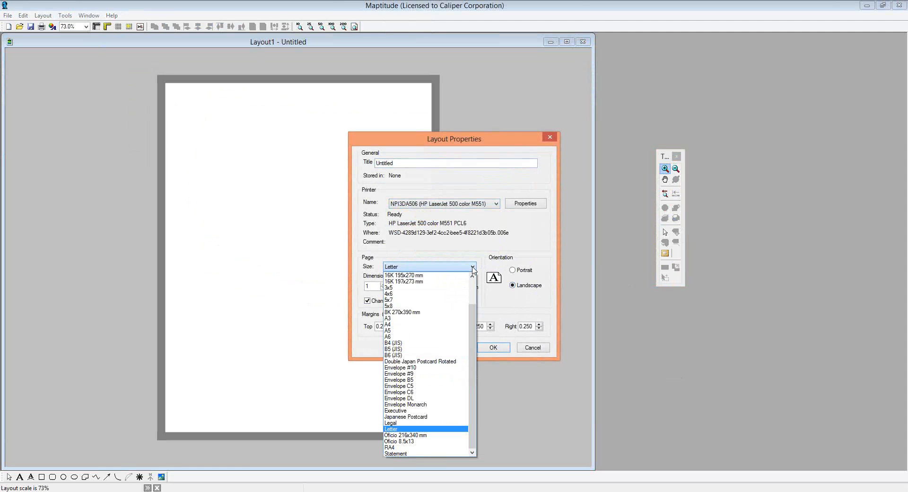
{"action": "mouse_move", "coordinate": [474, 331]}
{"action": "left_mouse_down"}
{"action": "mouse_move", "coordinate": [480, 286]}
{"action": "mouse_move", "coordinate": [479, 337]}
{"action": "left_mouse_up"}
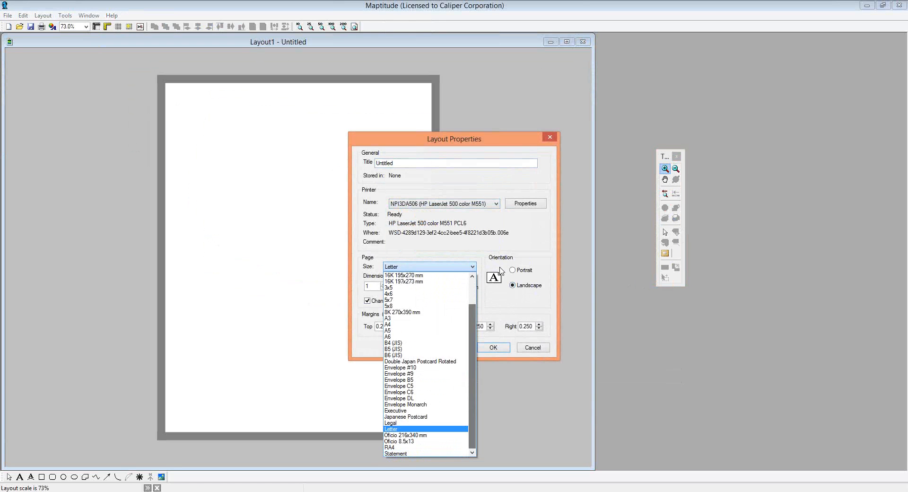
{"action": "left_click", "coordinate": [492, 202]}
{"action": "left_click", "coordinate": [494, 204]}
{"action": "left_click", "coordinate": [471, 217]}
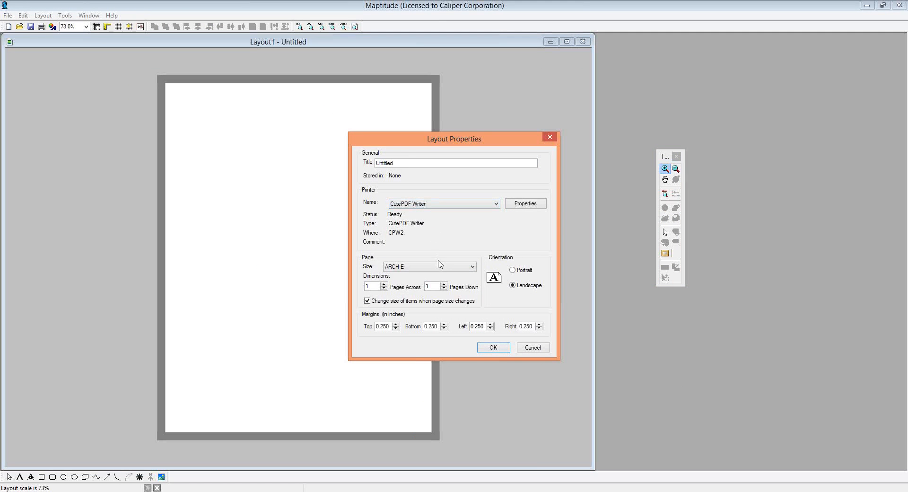
Apply the layout properties and display rulers around the layout page
{"action": "left_click", "coordinate": [504, 351]}
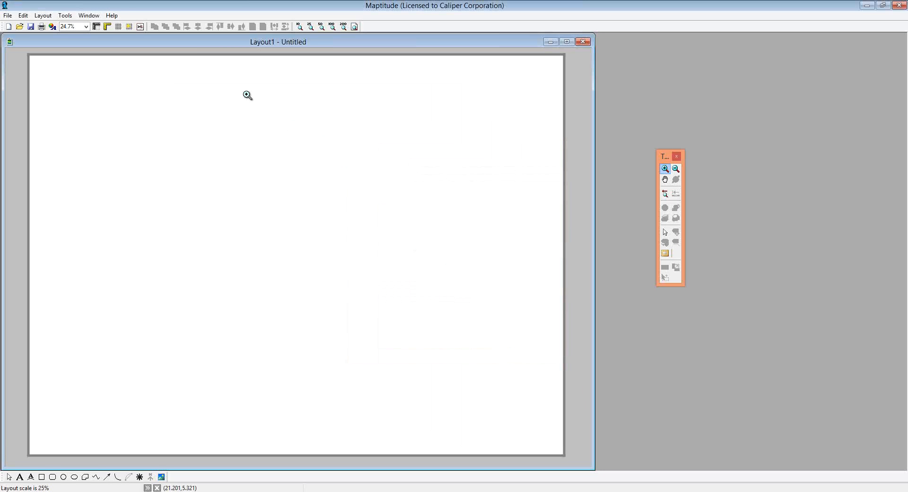
{"action": "left_click", "coordinate": [107, 27]}
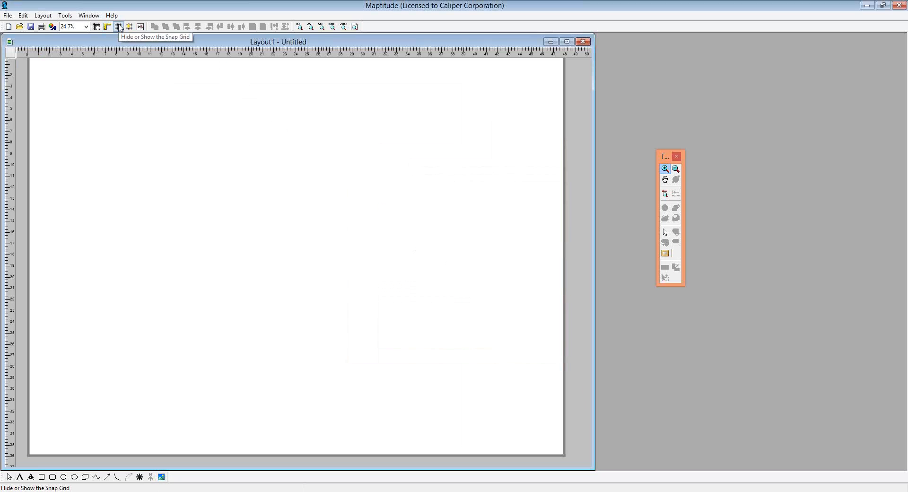
{"action": "left_click", "coordinate": [119, 27]}
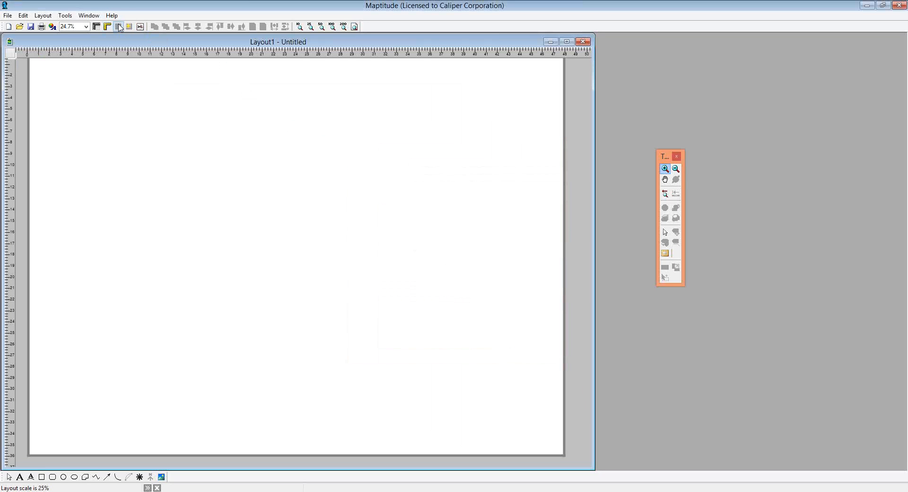
Place the United States map in a frame drawn about 31.7 by 24 inches, using actual point sizes and keeping its aspect ratio
{"action": "left_click", "coordinate": [666, 255]}
{"action": "left_click_drag", "start_coordinate": [42, 89], "coordinate": [396, 358]}
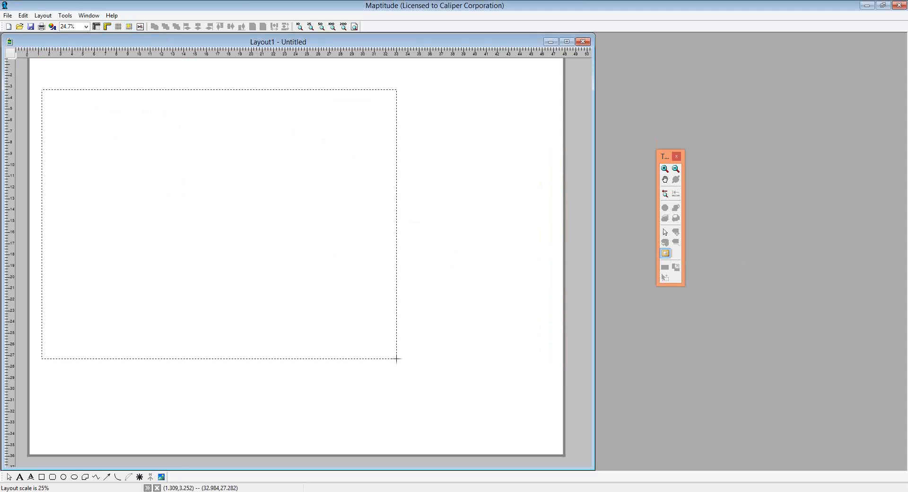
{"action": "left_click_drag", "start_coordinate": [397, 358], "coordinate": [396, 359]}
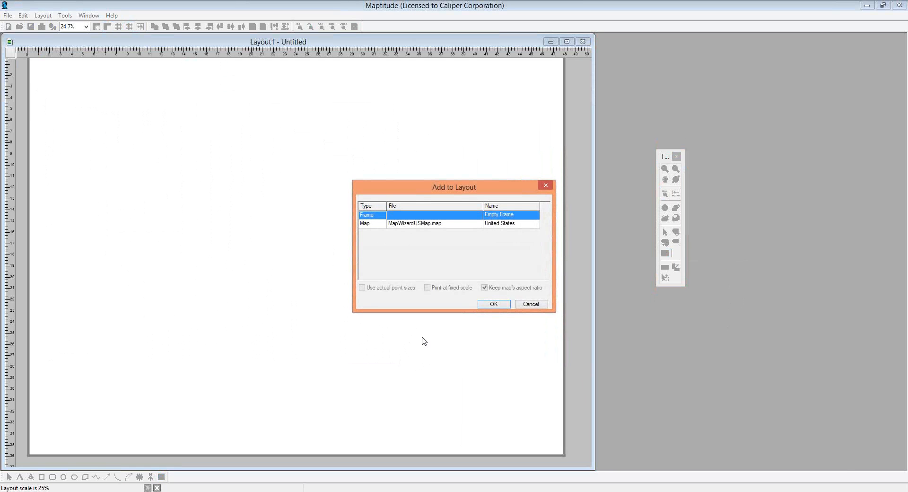
{"action": "left_click", "coordinate": [390, 224]}
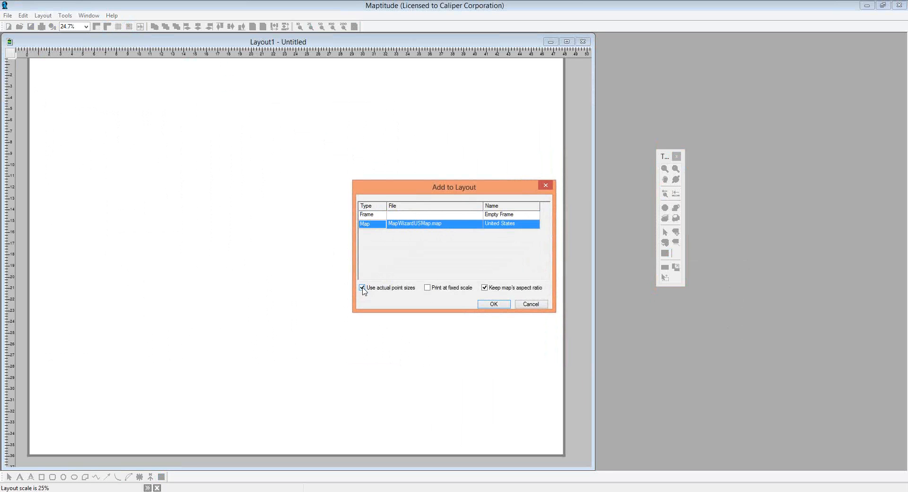
{"action": "left_click", "coordinate": [492, 304]}
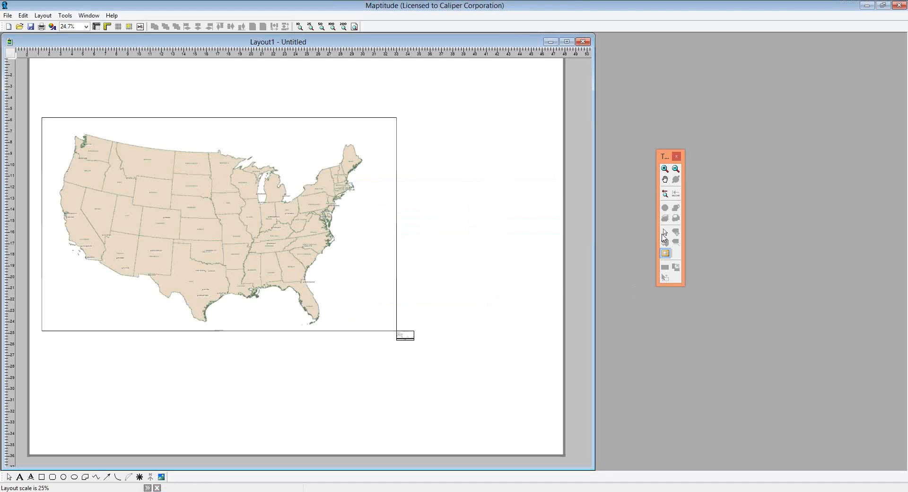
Extend the map frame's lower edge to about 28 inches down the page and move the legend inside the frame's lower-right corner
{"action": "left_click", "coordinate": [666, 232]}
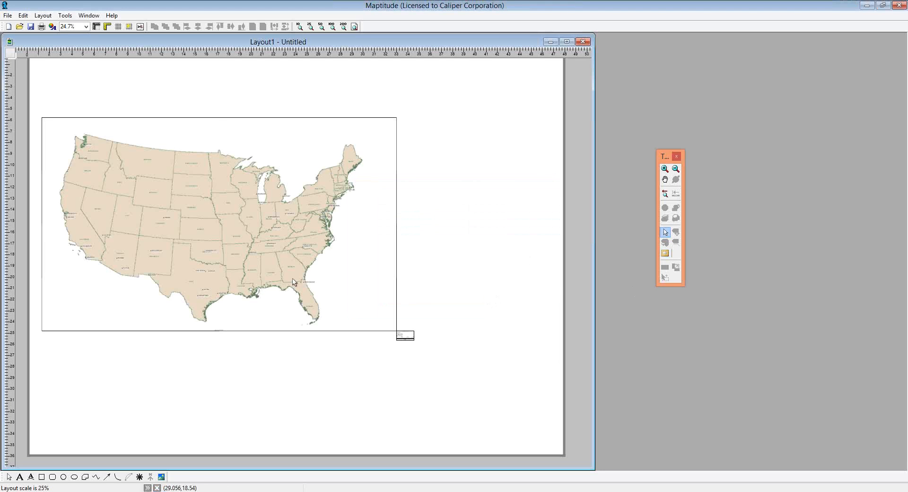
{"action": "left_click", "coordinate": [278, 309]}
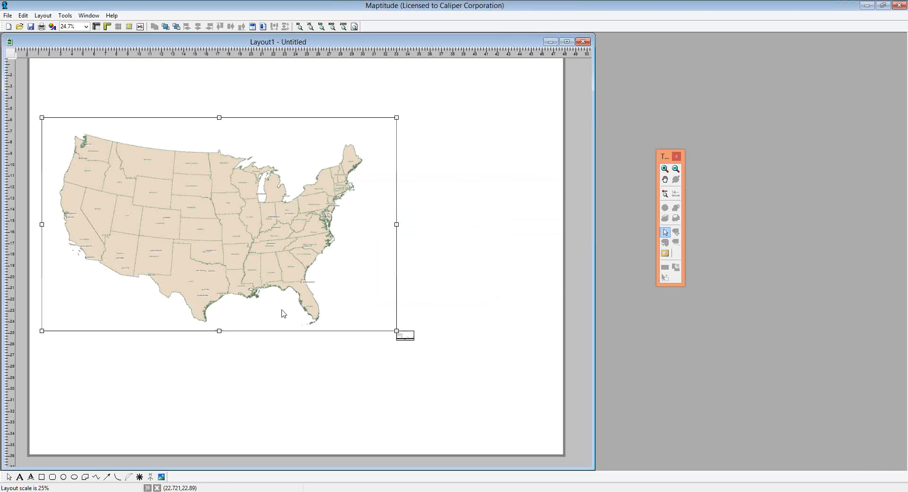
{"action": "left_click_drag", "start_coordinate": [219, 330], "coordinate": [219, 370]}
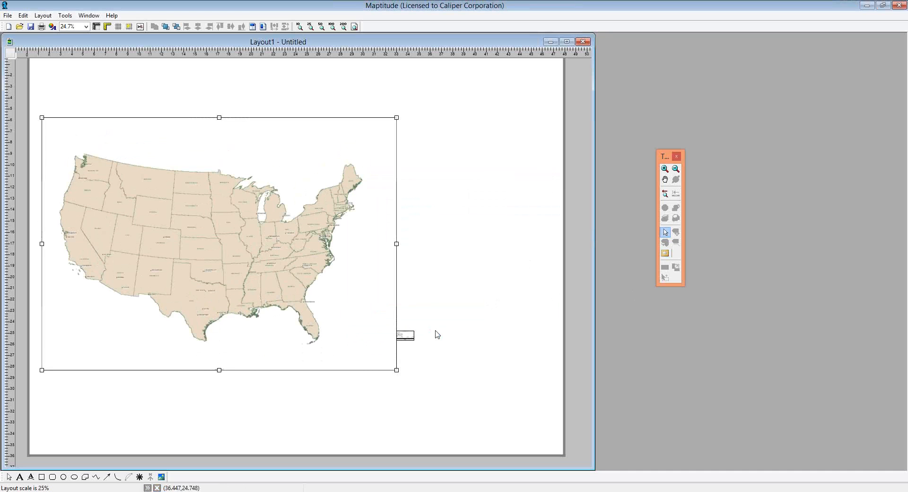
{"action": "left_click", "coordinate": [410, 338]}
{"action": "left_click_drag", "start_coordinate": [410, 337], "coordinate": [387, 358]}
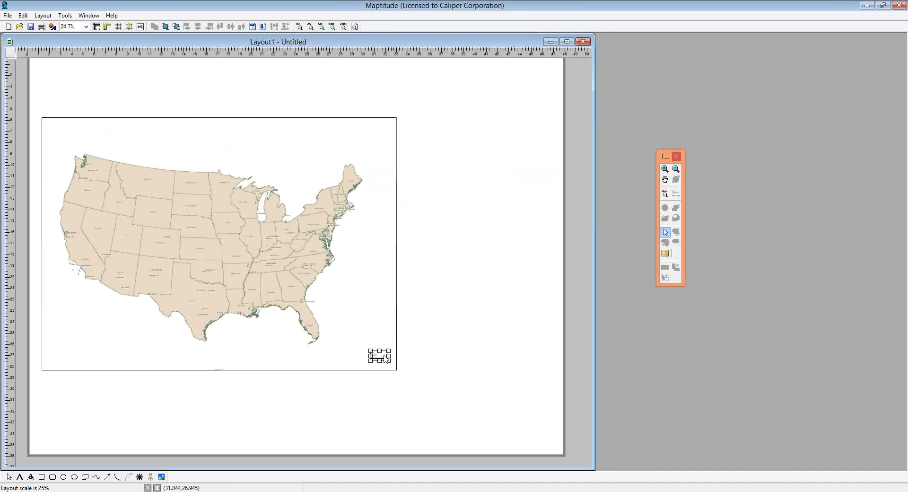
Increase the font sizes of the legend's title, subtitles and items in the legend settings
{"action": "right_click", "coordinate": [386, 358]}
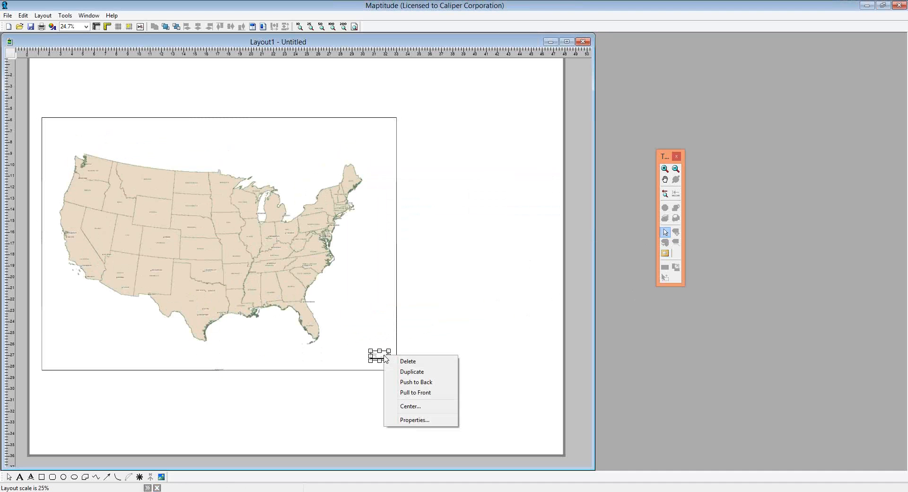
{"action": "left_click", "coordinate": [415, 419]}
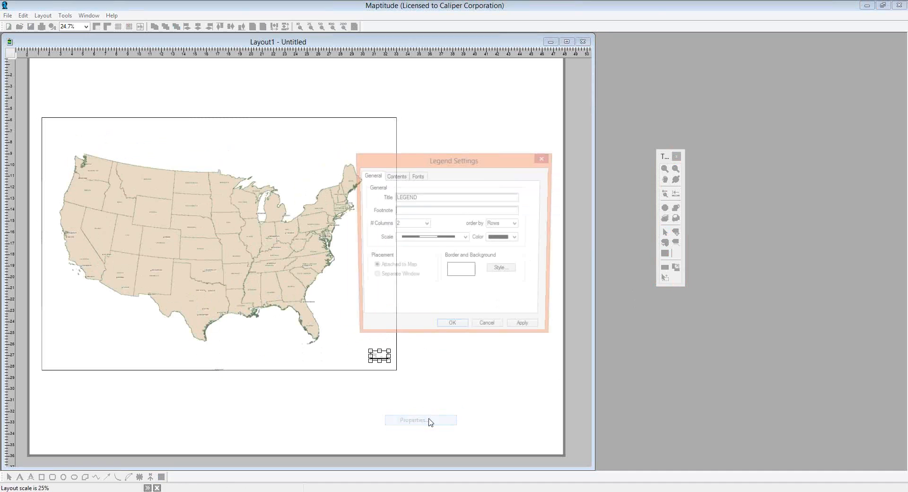
{"action": "left_click", "coordinate": [414, 175]}
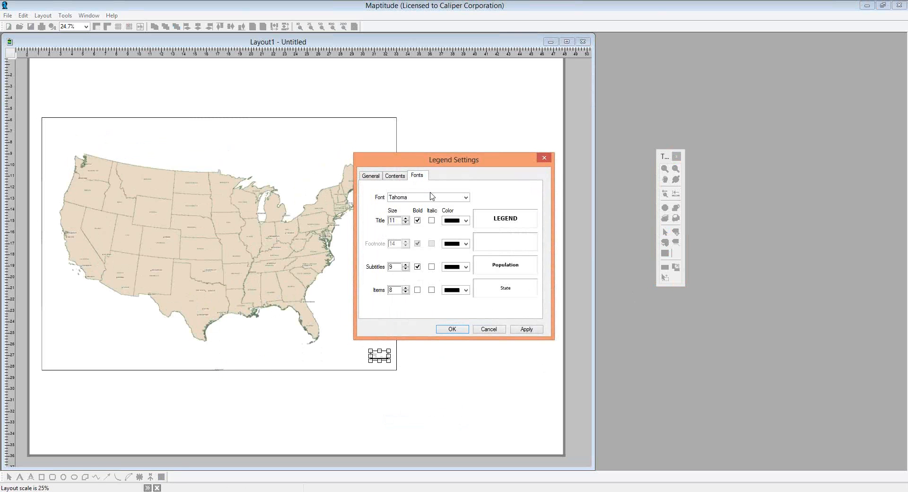
{"action": "left_click", "coordinate": [405, 219]}
{"action": "left_click", "coordinate": [405, 219]}
{"action": "left_click", "coordinate": [406, 218]}
{"action": "left_click", "coordinate": [406, 265]}
{"action": "left_click", "coordinate": [406, 265]}
{"action": "left_click", "coordinate": [407, 288]}
{"action": "left_click", "coordinate": [453, 328]}
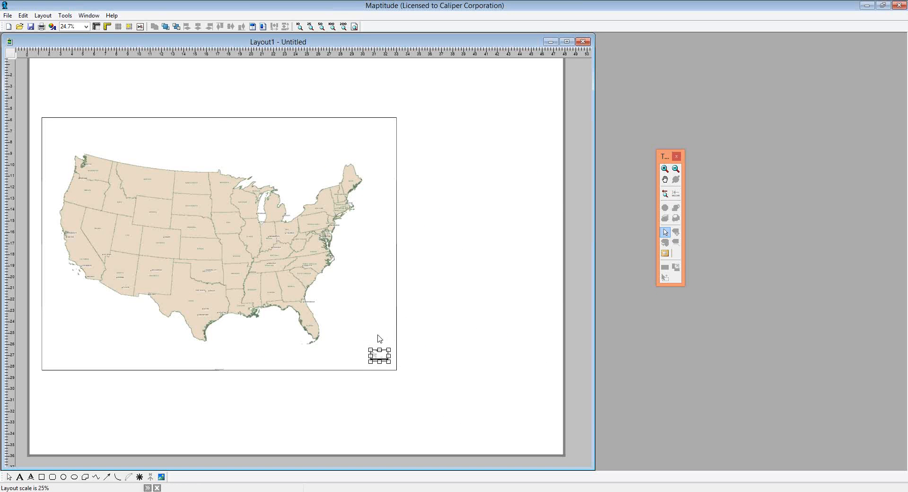
Nudge the legend closer to the map frame's lower-right corner and inspect its contents up close
{"action": "left_click", "coordinate": [395, 349]}
{"action": "left_click_drag", "start_coordinate": [380, 355], "coordinate": [383, 359]}
{"action": "left_click", "coordinate": [432, 350]}
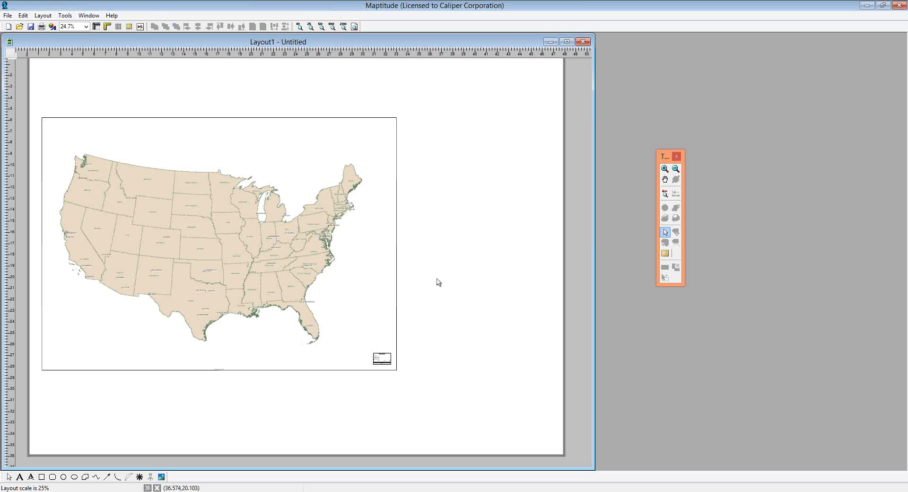
{"action": "left_click", "coordinate": [666, 169]}
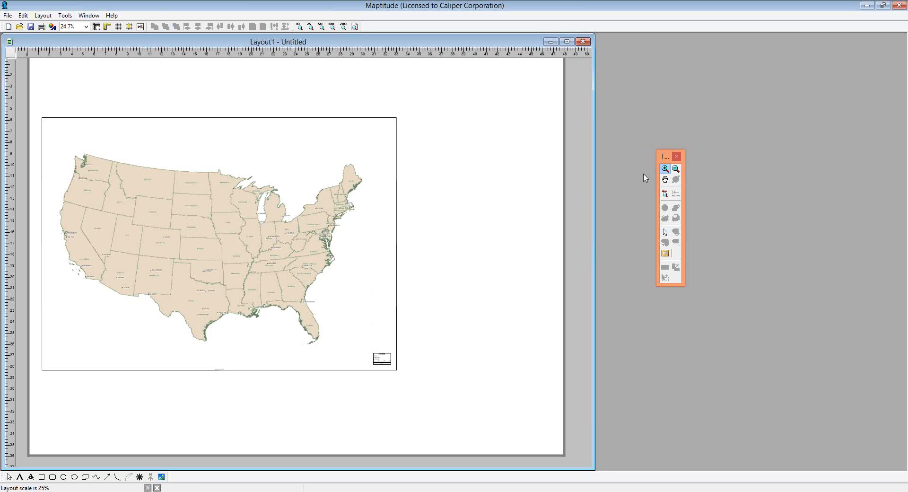
{"action": "left_click_drag", "start_coordinate": [360, 339], "coordinate": [403, 373]}
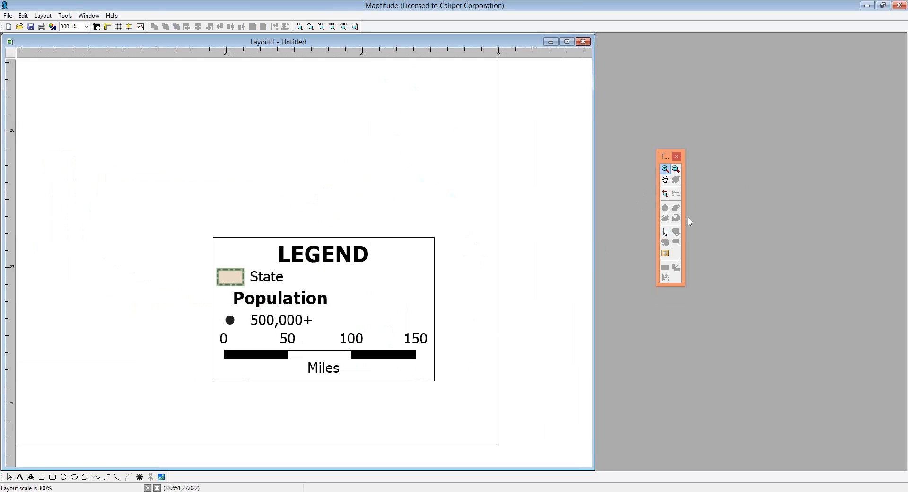
{"action": "left_click", "coordinate": [666, 194]}
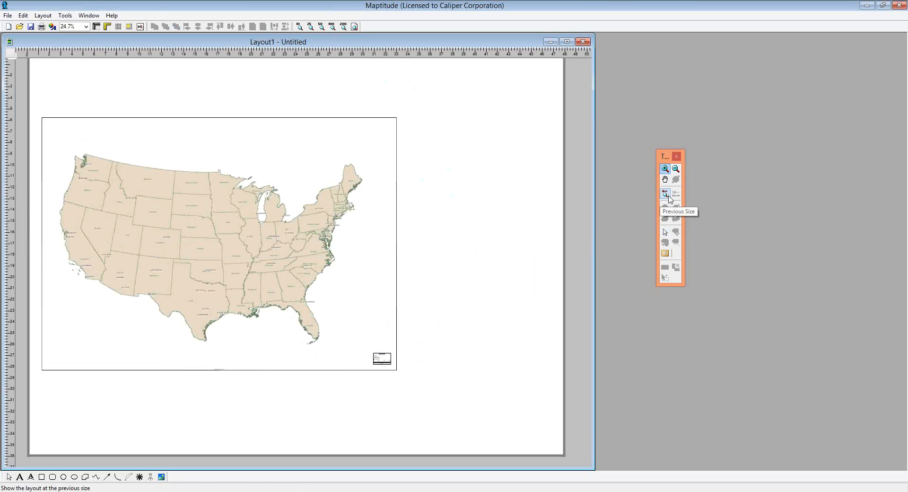
Review the border and redraw options in the placed map's properties without changing them
{"action": "left_click", "coordinate": [666, 233]}
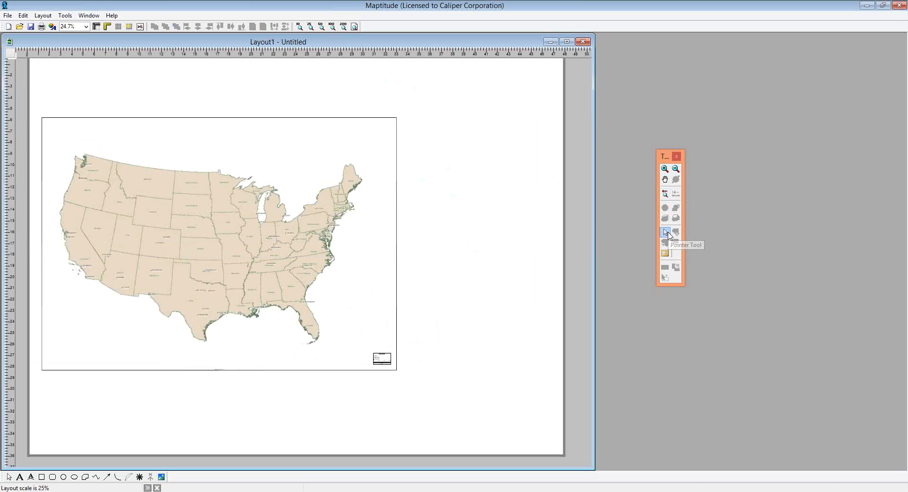
{"action": "right_click", "coordinate": [270, 230]}
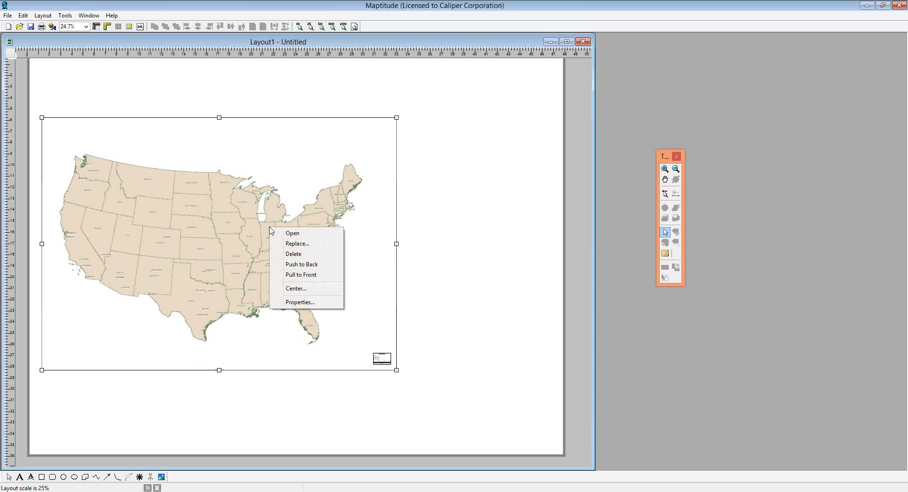
{"action": "left_click", "coordinate": [300, 303]}
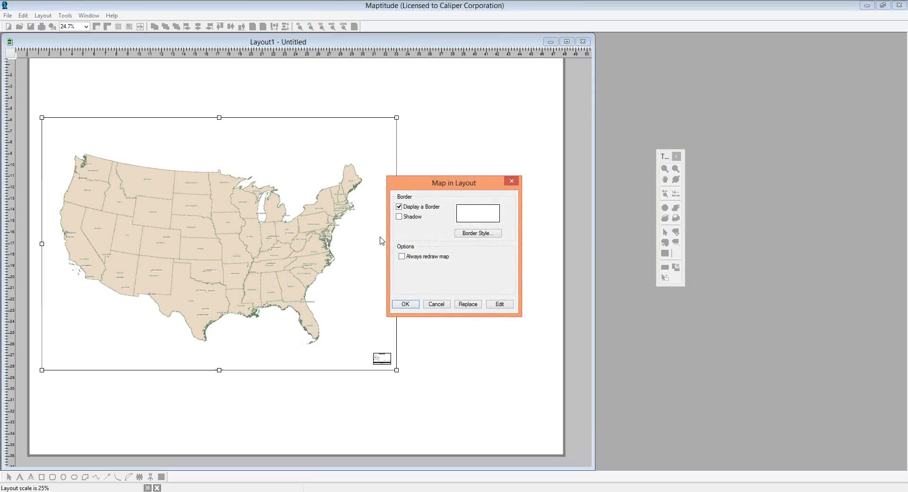
{"action": "left_click", "coordinate": [435, 304]}
Turn on the always-redraw option for the placed United States map, checking the area around the Nebraska and Iowa borders
{"action": "left_click", "coordinate": [666, 169]}
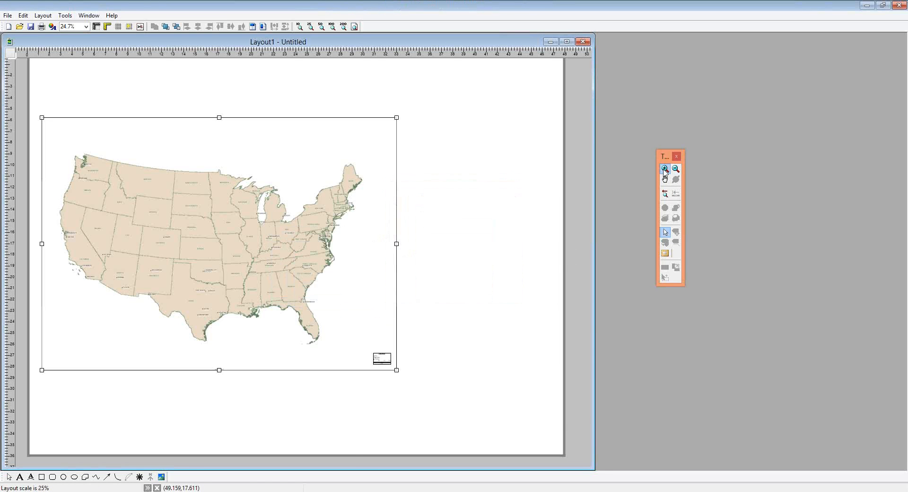
{"action": "left_click", "coordinate": [188, 206]}
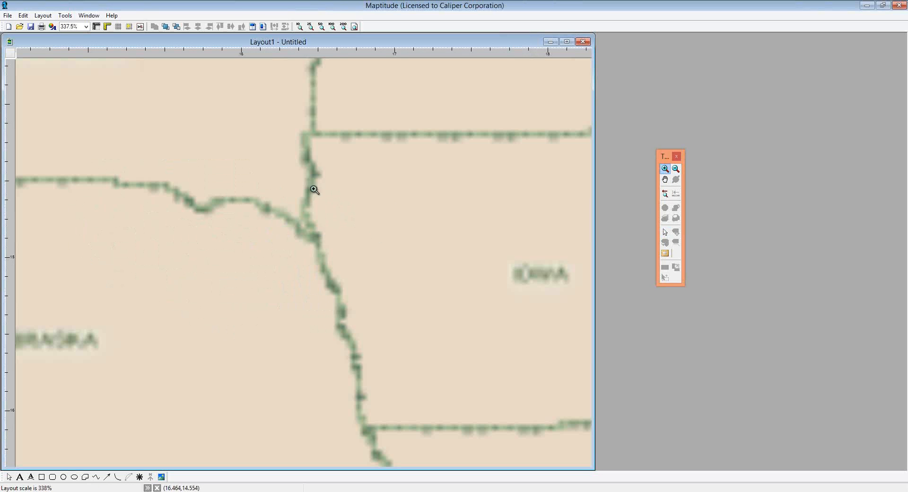
{"action": "right_click", "coordinate": [415, 177]}
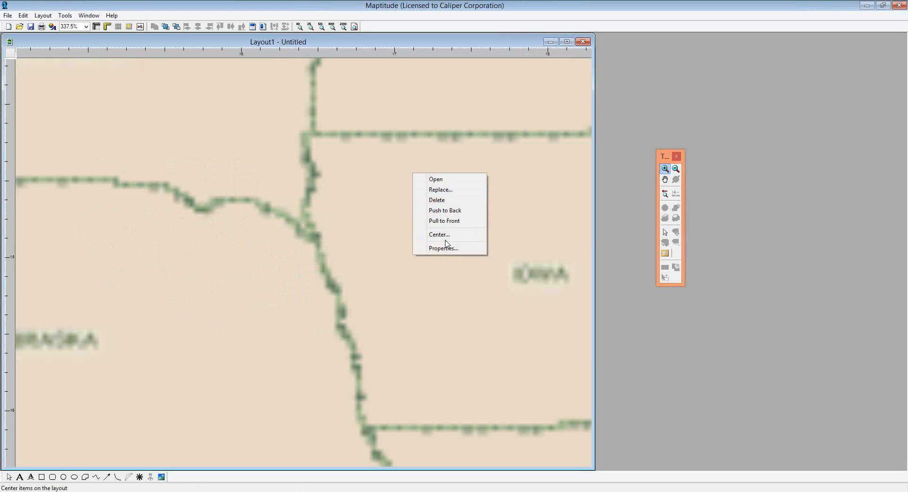
{"action": "left_click", "coordinate": [440, 248]}
{"action": "left_click", "coordinate": [437, 257]}
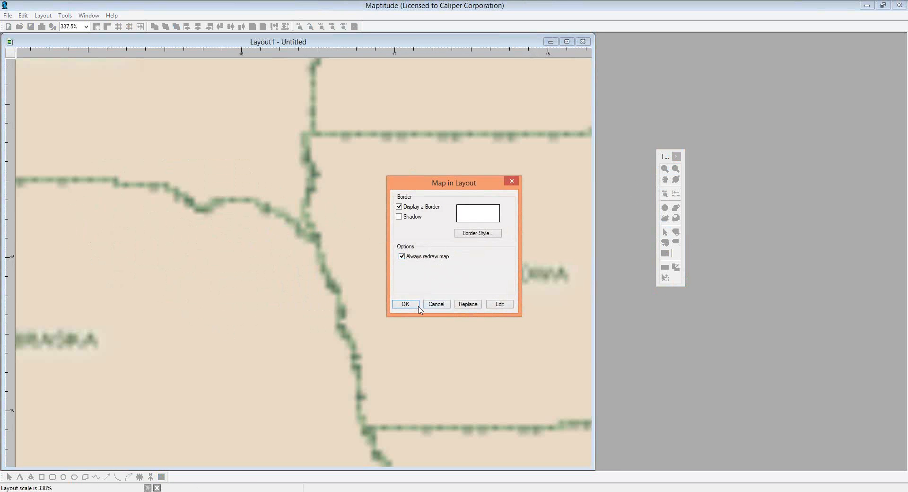
{"action": "left_click", "coordinate": [406, 304]}
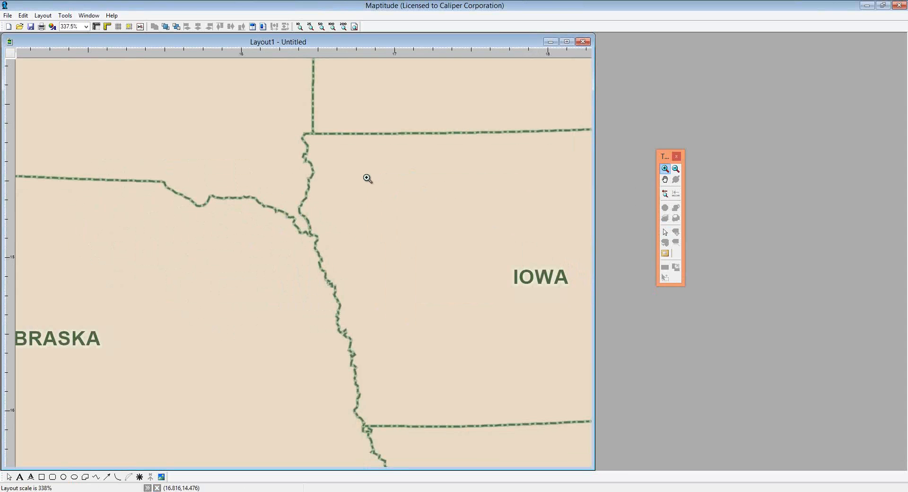
Turn the always-redraw option back off for the placed United States map and leave the map deselected
{"action": "right_click", "coordinate": [355, 189]}
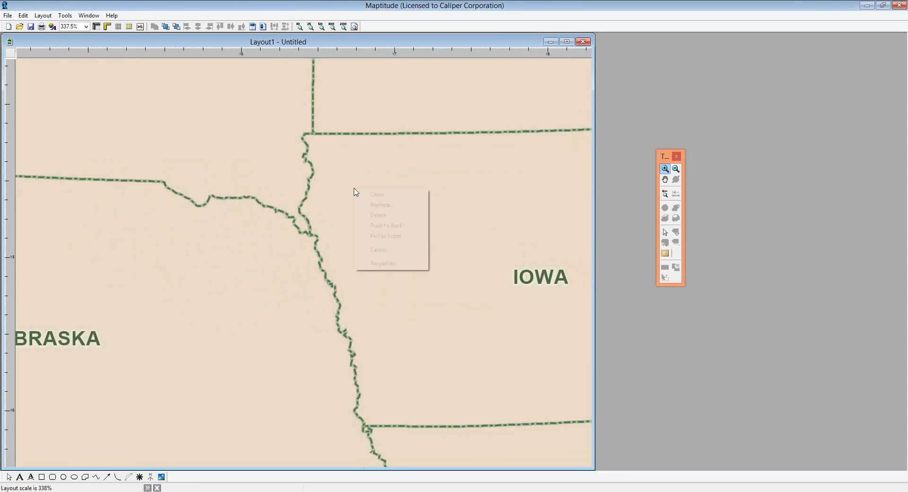
{"action": "left_click", "coordinate": [389, 263]}
{"action": "left_click", "coordinate": [425, 259]}
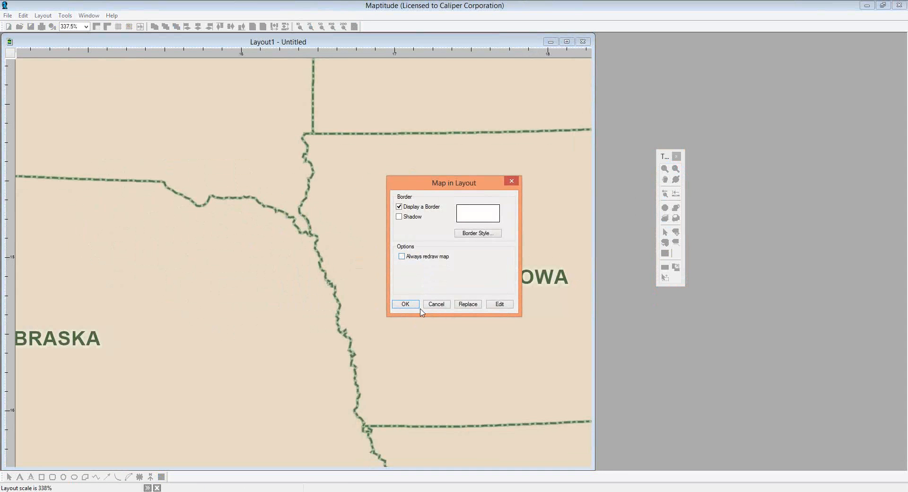
{"action": "left_click", "coordinate": [408, 304]}
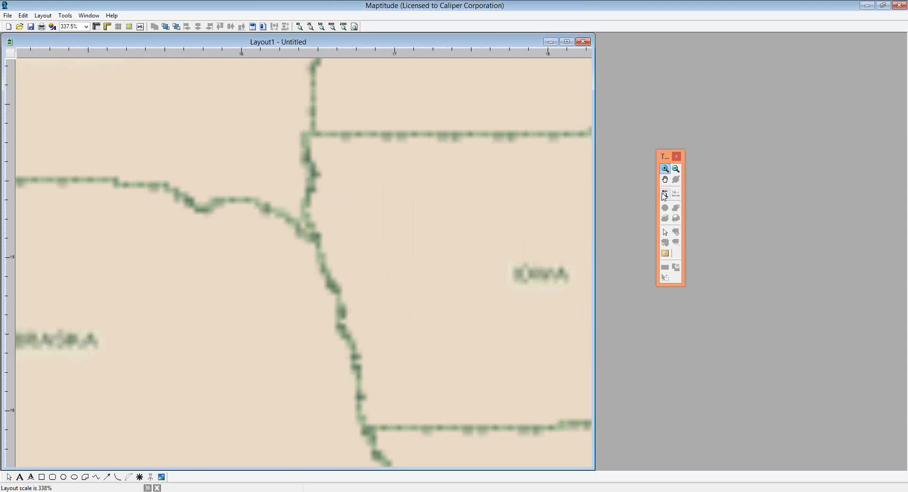
{"action": "left_click", "coordinate": [665, 193]}
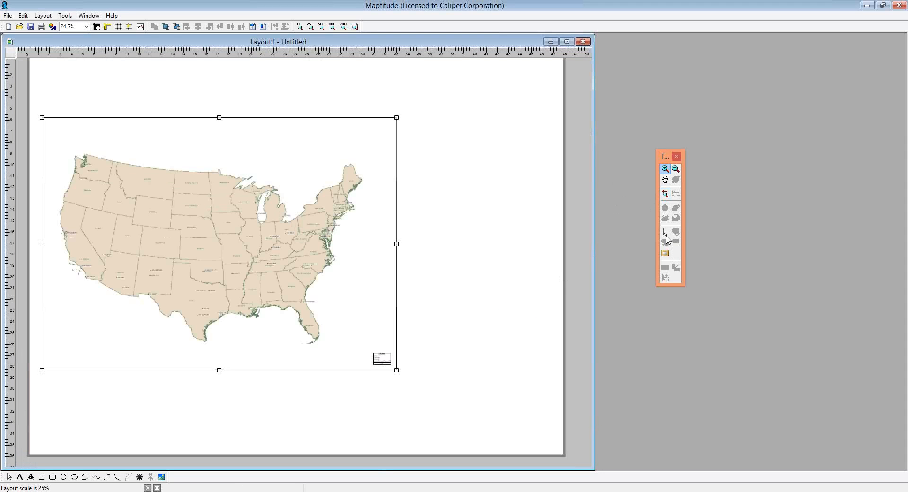
{"action": "left_click", "coordinate": [666, 232]}
{"action": "left_click", "coordinate": [498, 269]}
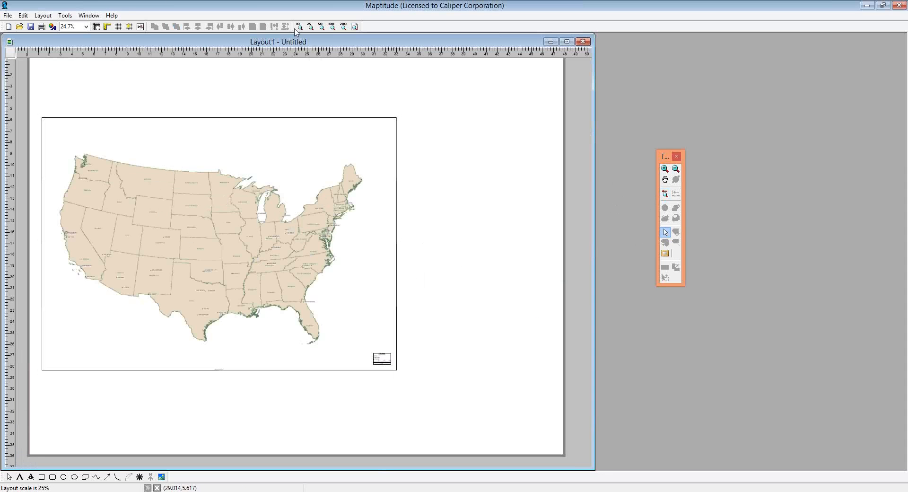
Shift the source map MapWizardUSMap.map so that Alaska is centred in its window
{"action": "left_click", "coordinate": [90, 15]}
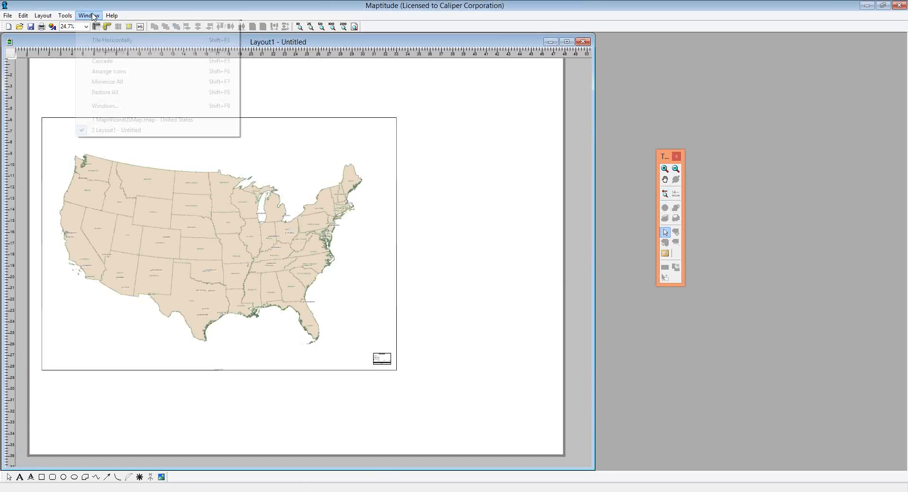
{"action": "left_click", "coordinate": [124, 119]}
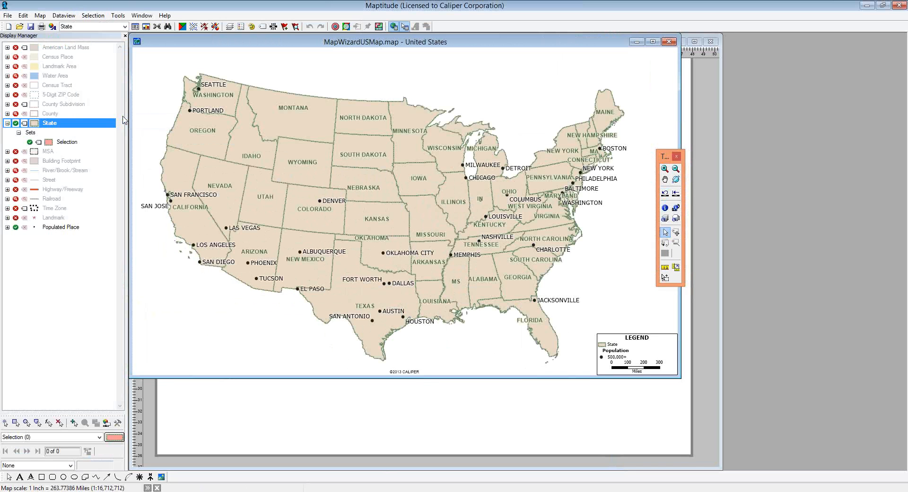
{"action": "left_click", "coordinate": [666, 179]}
{"action": "left_click_drag", "start_coordinate": [226, 123], "coordinate": [588, 246]}
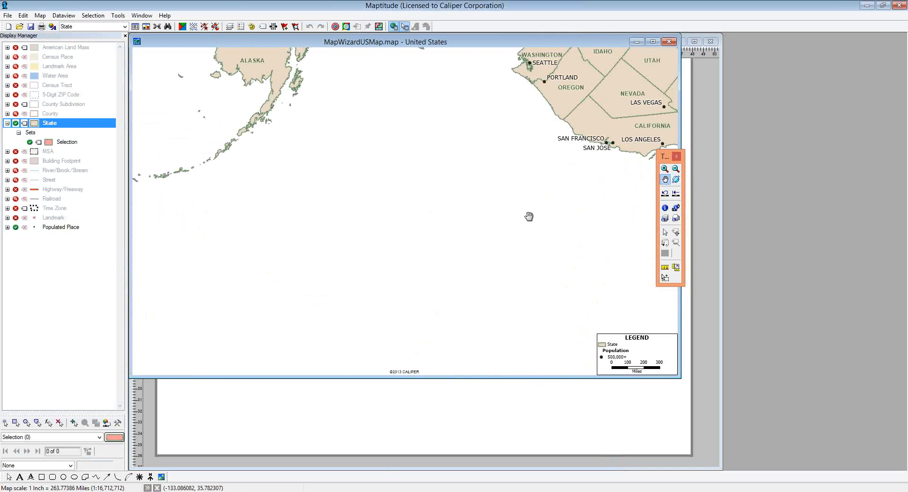
{"action": "left_click_drag", "start_coordinate": [399, 146], "coordinate": [519, 267]}
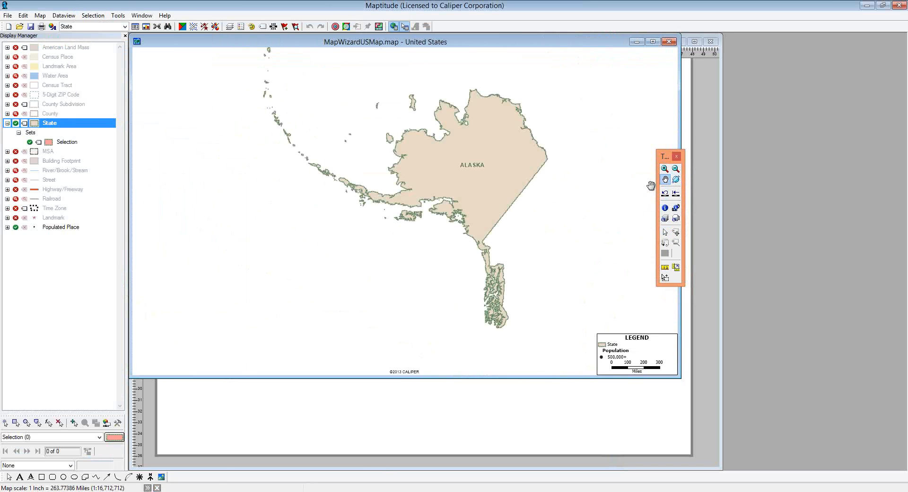
{"action": "left_click_drag", "start_coordinate": [532, 180], "coordinate": [512, 198]}
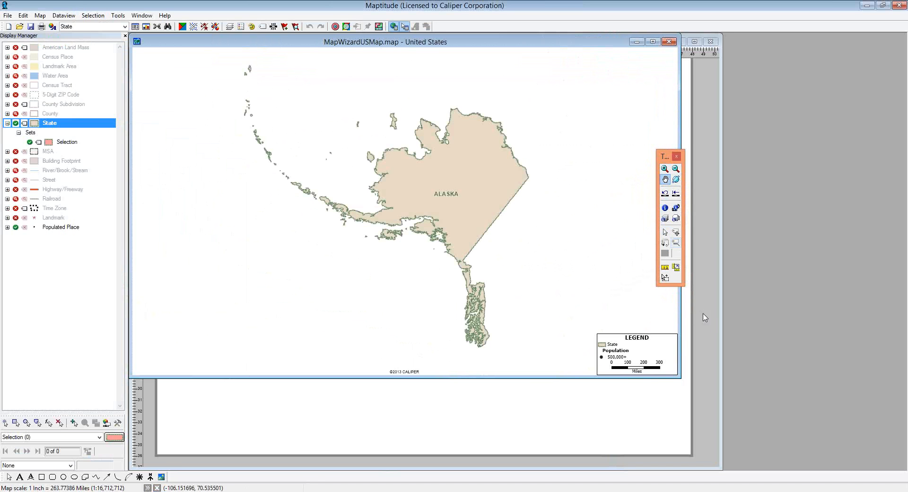
Place MapWizardUSMap.map on Layout1 in a frame drawn about 6.6 by 5.3 inches below the main map, using actual point sizes and keeping the aspect ratio
{"action": "left_click", "coordinate": [703, 296]}
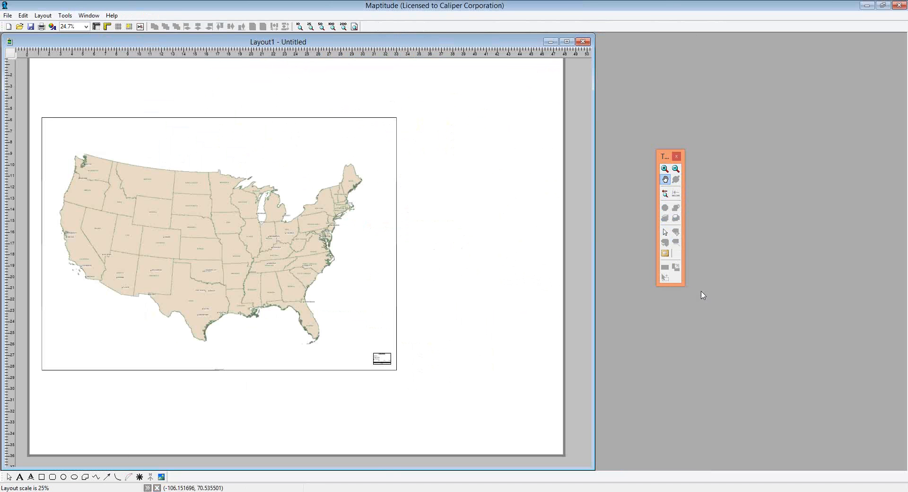
{"action": "left_click", "coordinate": [666, 254]}
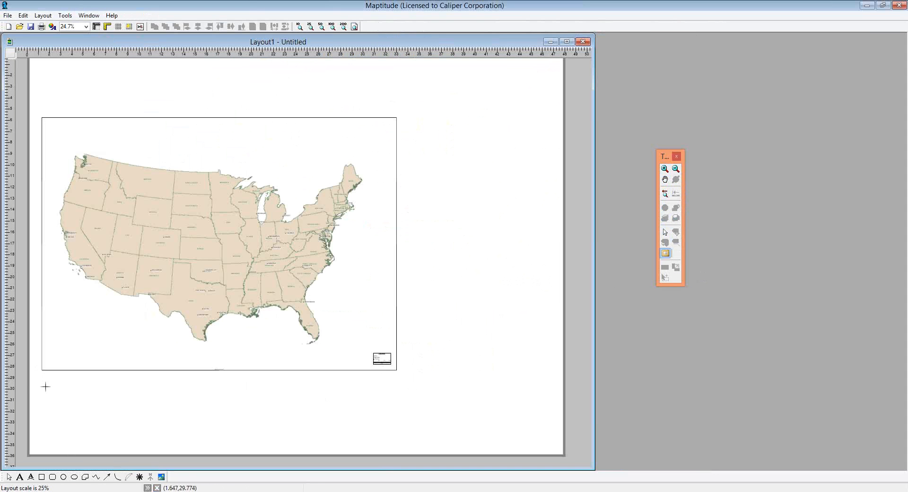
{"action": "left_click_drag", "start_coordinate": [44, 385], "coordinate": [119, 445]}
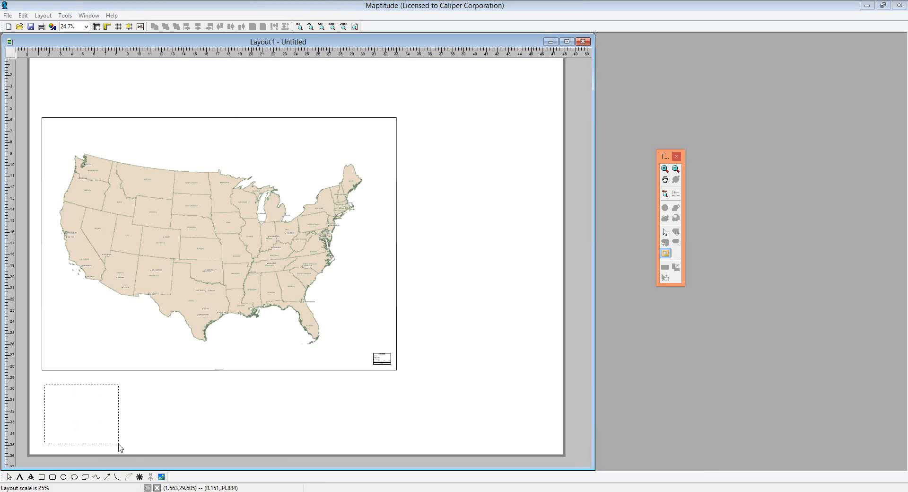
{"action": "left_click", "coordinate": [423, 224]}
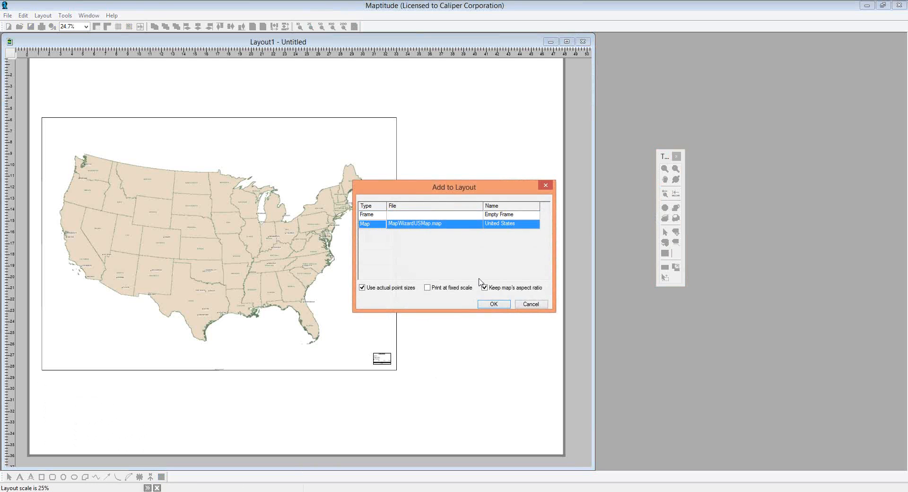
{"action": "left_click", "coordinate": [490, 305]}
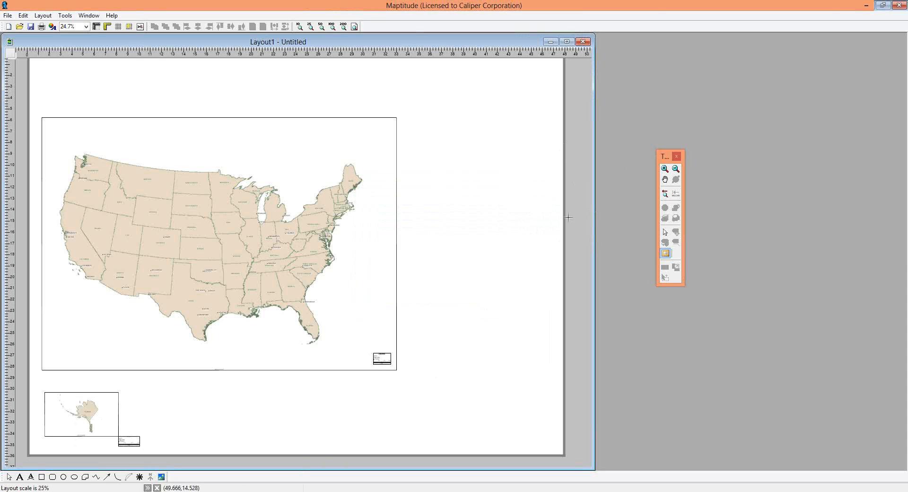
Enlarge the Alaska map frame to about 7.5 inches wide and delete the small legend that belongs to it
{"action": "left_click", "coordinate": [666, 233]}
{"action": "left_click", "coordinate": [95, 402]}
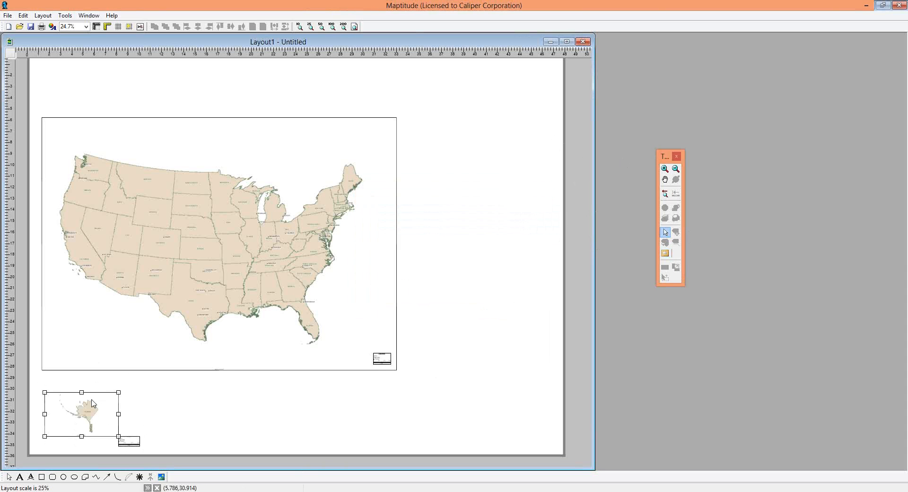
{"action": "left_click_drag", "start_coordinate": [118, 392], "coordinate": [129, 376]}
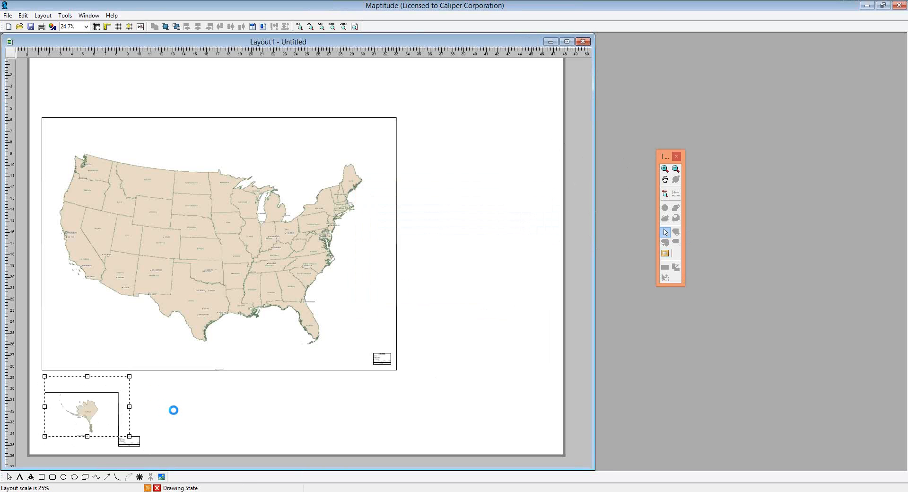
{"action": "left_click", "coordinate": [137, 443]}
{"action": "key", "text": "Delete"}
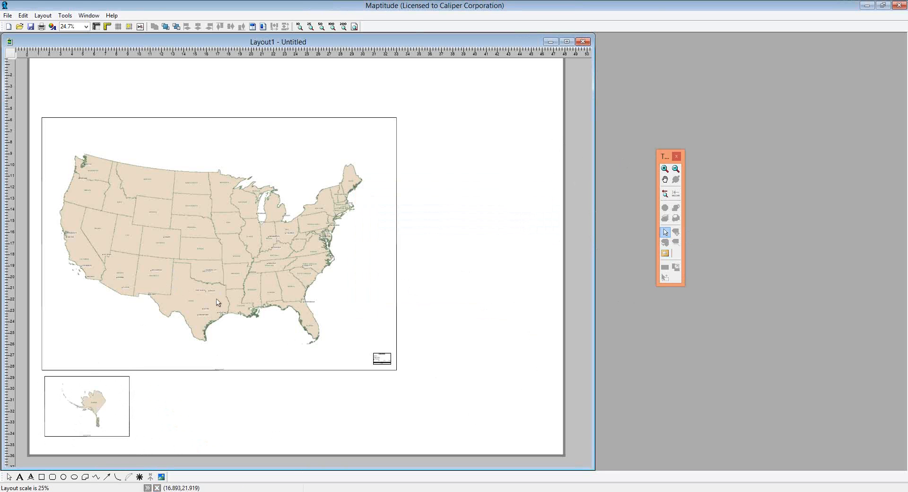
Open the placed Alaska map from the layout in its own map window and check the list of open windows
{"action": "left_click", "coordinate": [97, 407]}
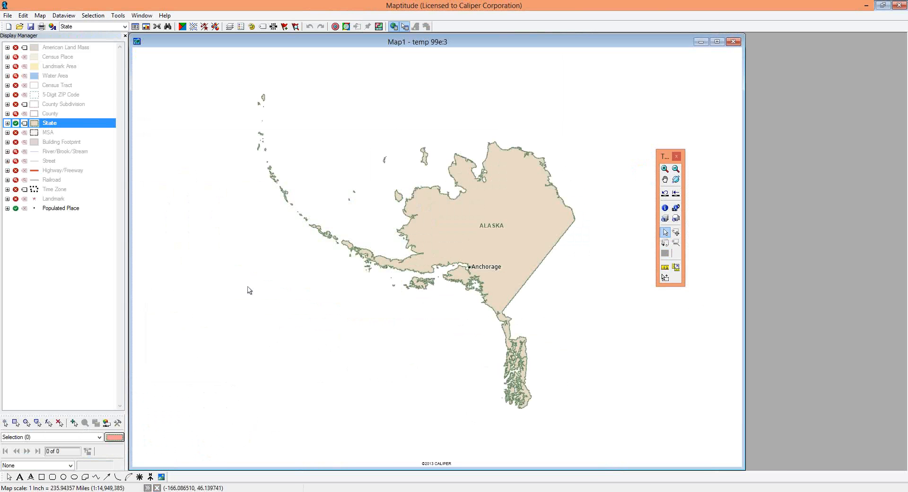
{"action": "left_click", "coordinate": [118, 16]}
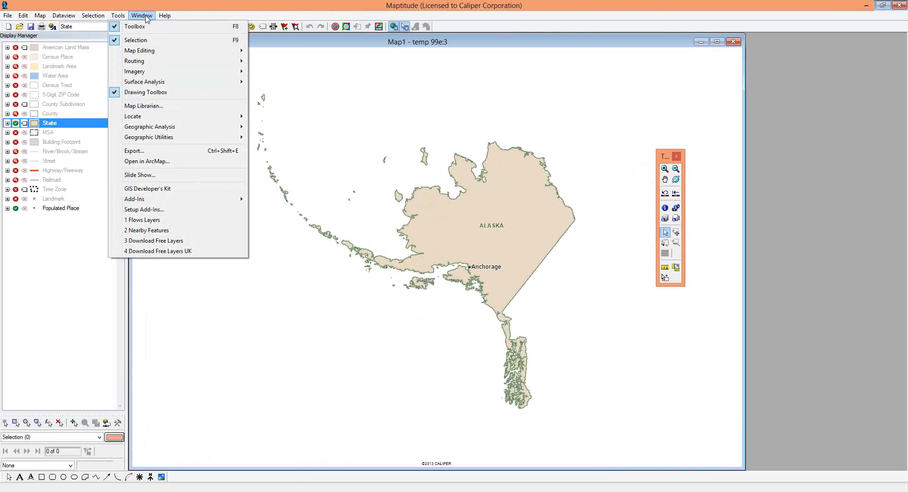
{"action": "mouse_move", "coordinate": [142, 16]}
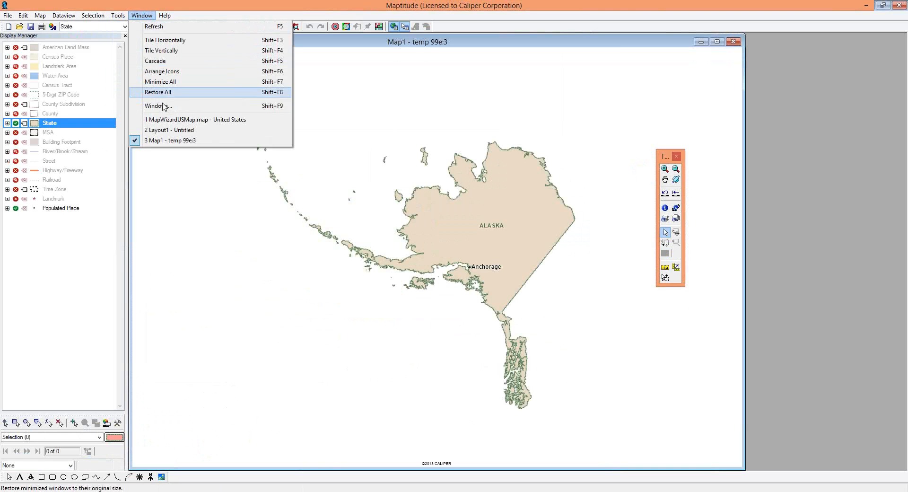
{"action": "left_click", "coordinate": [170, 141]}
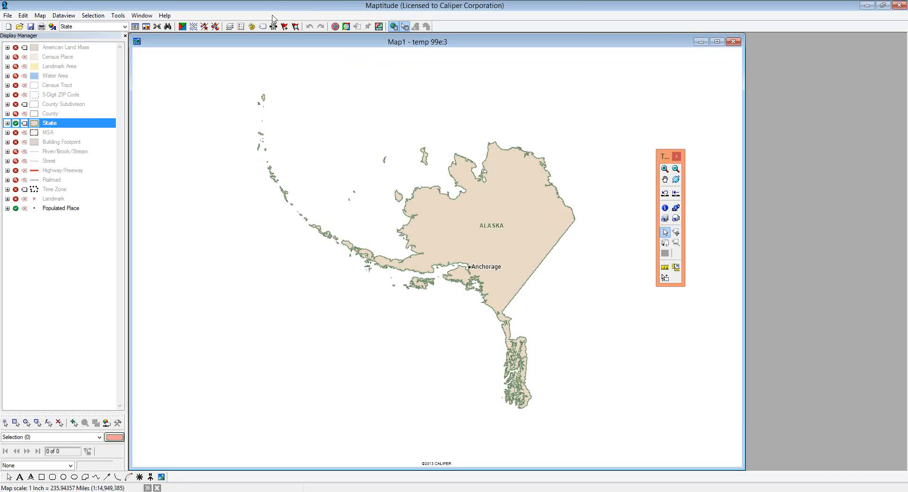
Turn on the always-redraw option for the Alaska map in Layout1 and inspect its rendering up close
{"action": "left_click", "coordinate": [137, 16]}
{"action": "left_click", "coordinate": [161, 131]}
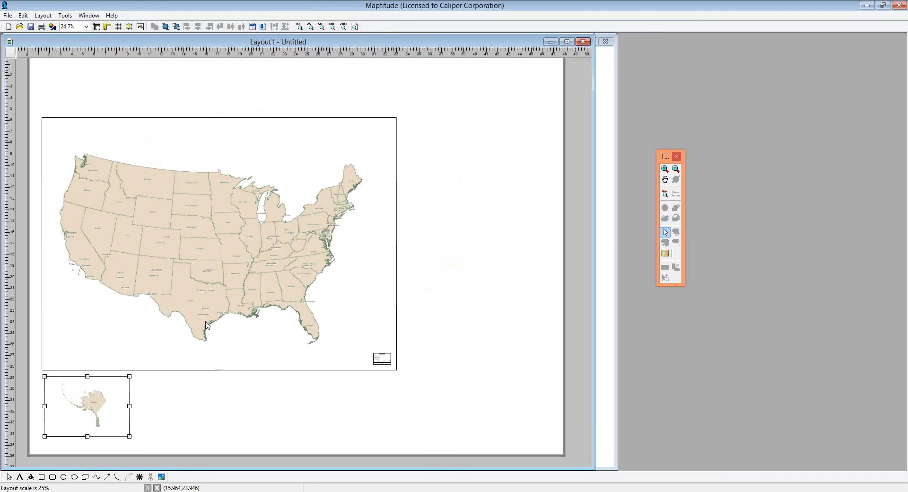
{"action": "right_click", "coordinate": [103, 401]}
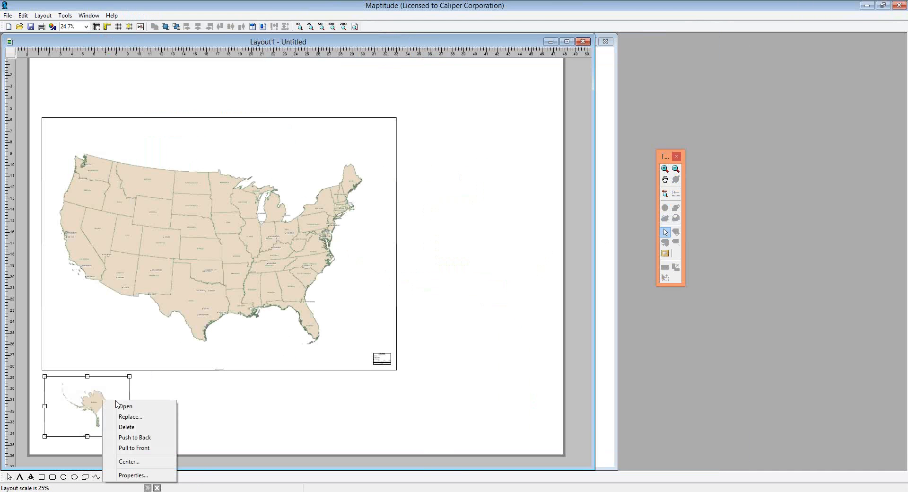
{"action": "left_click", "coordinate": [146, 474]}
{"action": "left_click", "coordinate": [408, 307]}
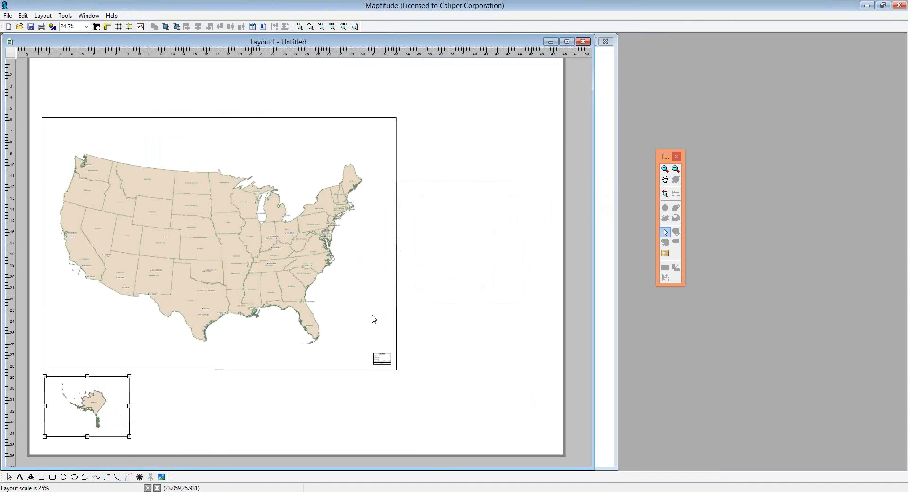
{"action": "left_click", "coordinate": [665, 168]}
{"action": "left_click", "coordinate": [69, 379]}
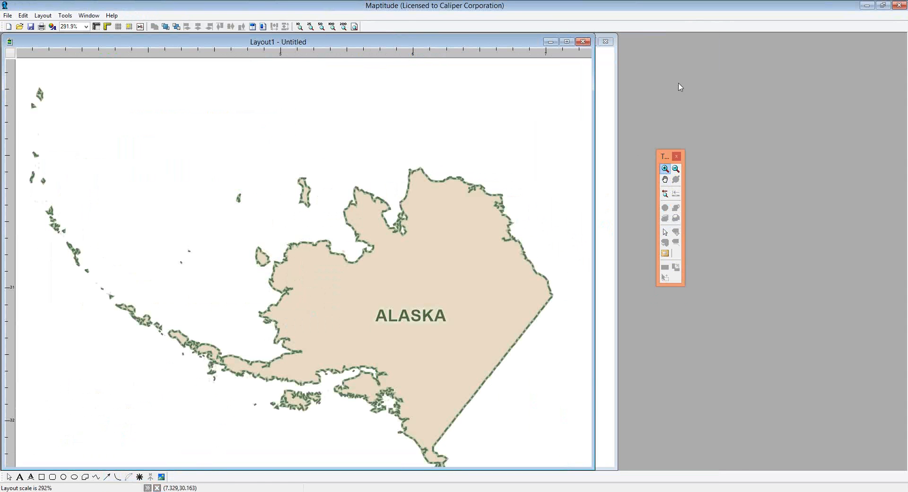
Find the U.S. state HI in the separate Map1 window with zoom to fit
{"action": "left_click", "coordinate": [609, 153]}
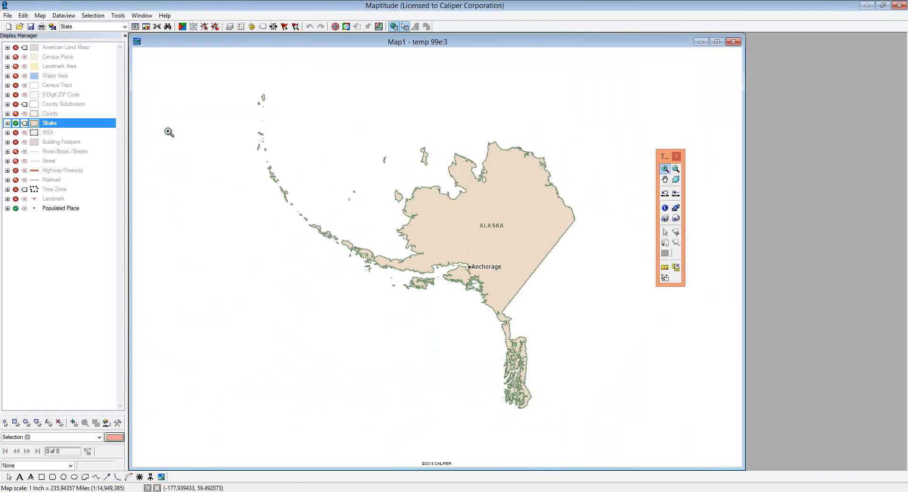
{"action": "left_click", "coordinate": [167, 26]}
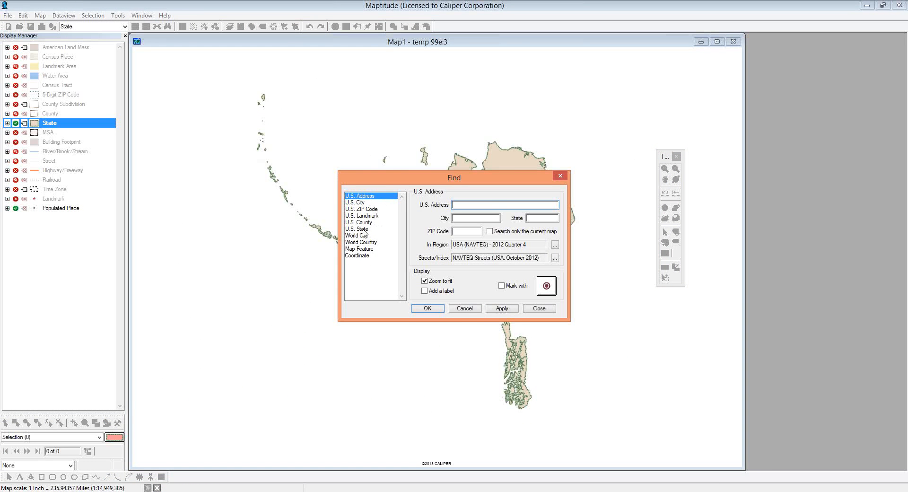
{"action": "left_click", "coordinate": [363, 229]}
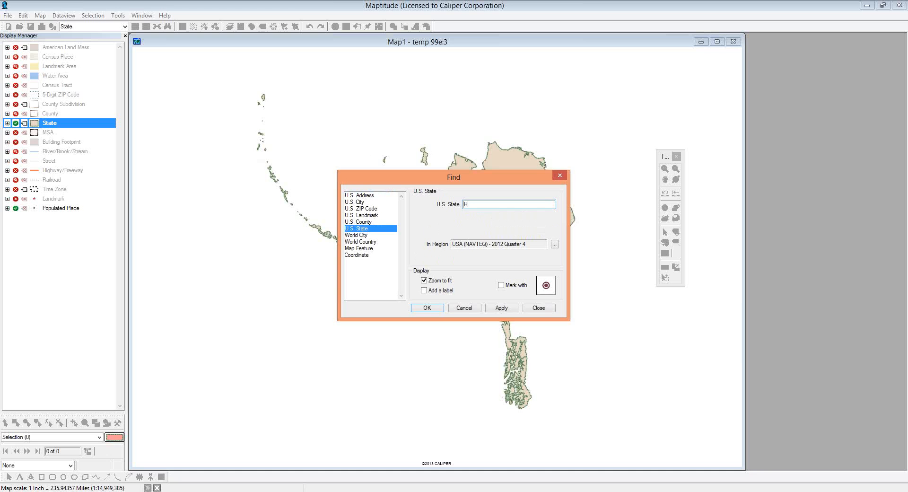
{"action": "type", "text": "HI"}
{"action": "key", "text": "Return"}
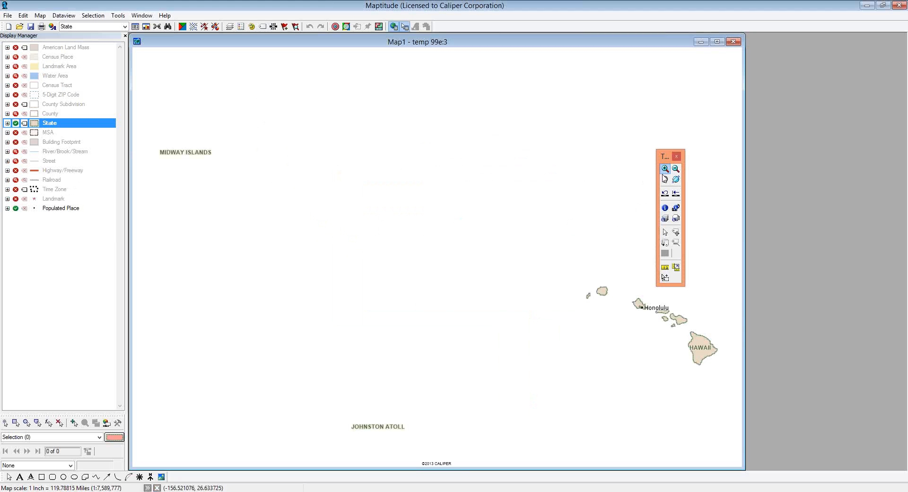
Frame the main Hawaiian islands more closely in Map1 and return to the Layout1 window
{"action": "left_click_drag", "start_coordinate": [564, 249], "coordinate": [727, 374]}
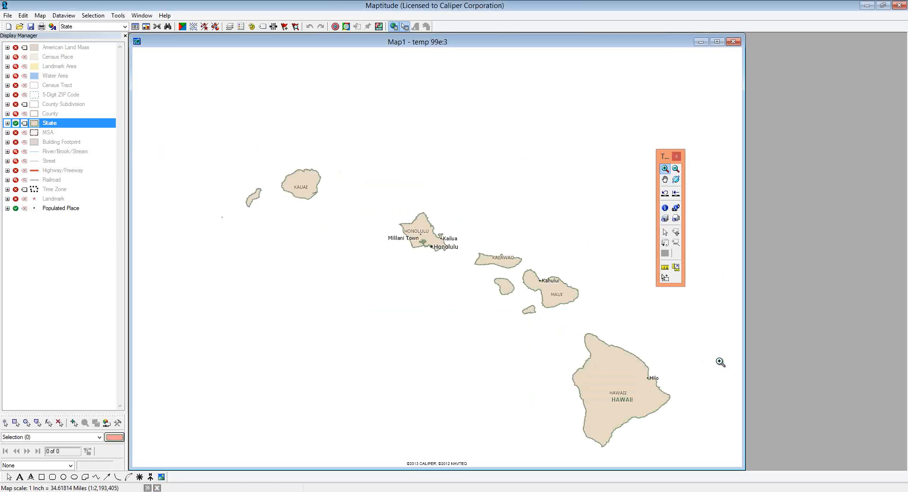
{"action": "left_click_drag", "start_coordinate": [536, 335], "coordinate": [479, 289]}
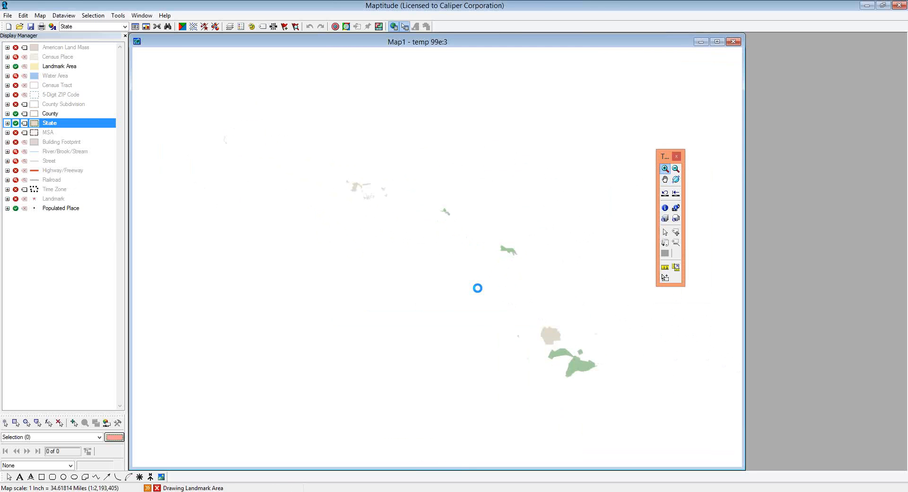
{"action": "left_click", "coordinate": [142, 16]}
{"action": "left_click", "coordinate": [174, 131]}
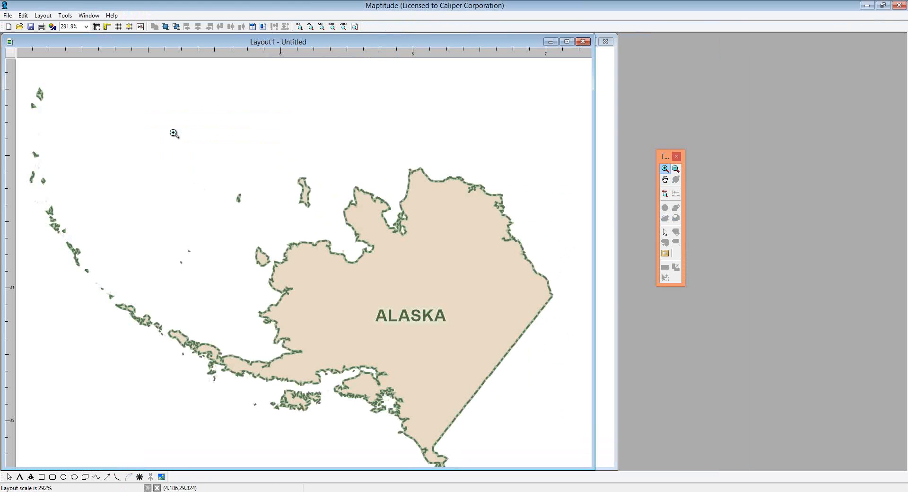
Place Map1 in a new frame about 8 inches wide beside the Alaska map, below the United States map
{"action": "left_click", "coordinate": [664, 193]}
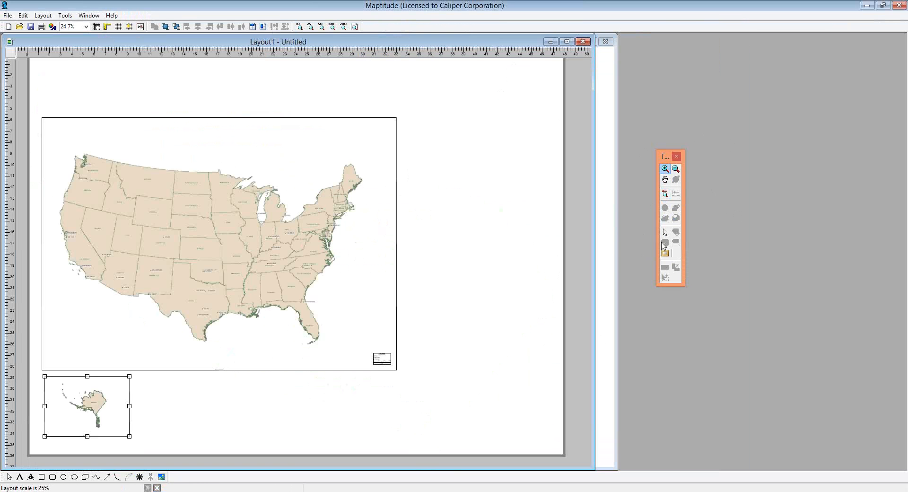
{"action": "left_click", "coordinate": [665, 253]}
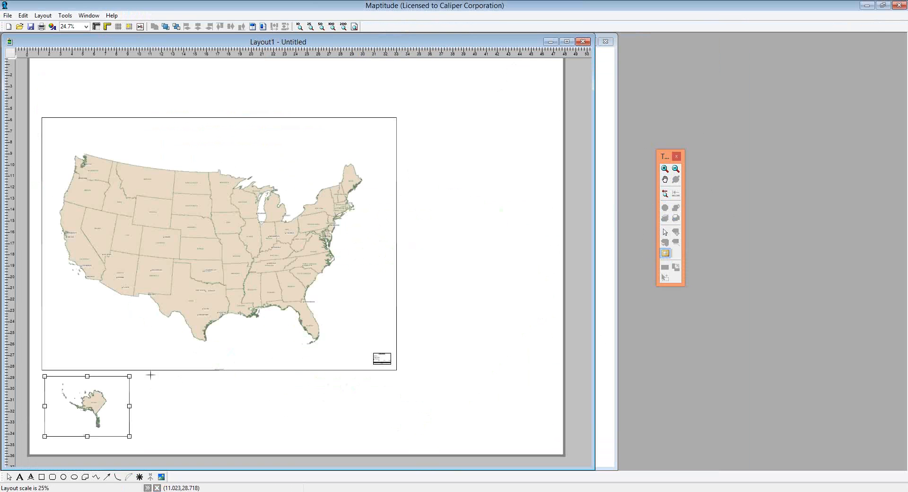
{"action": "left_click_drag", "start_coordinate": [147, 376], "coordinate": [235, 438]}
{"action": "left_click", "coordinate": [412, 232]}
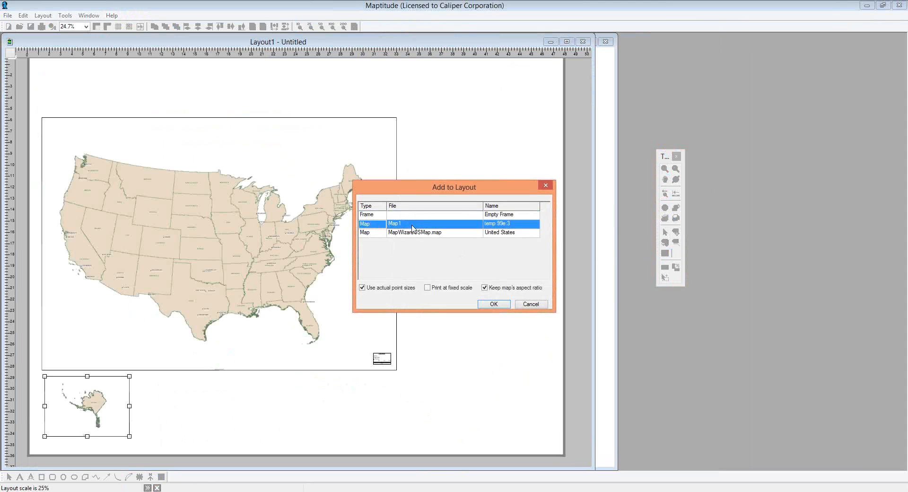
{"action": "left_click", "coordinate": [493, 303]}
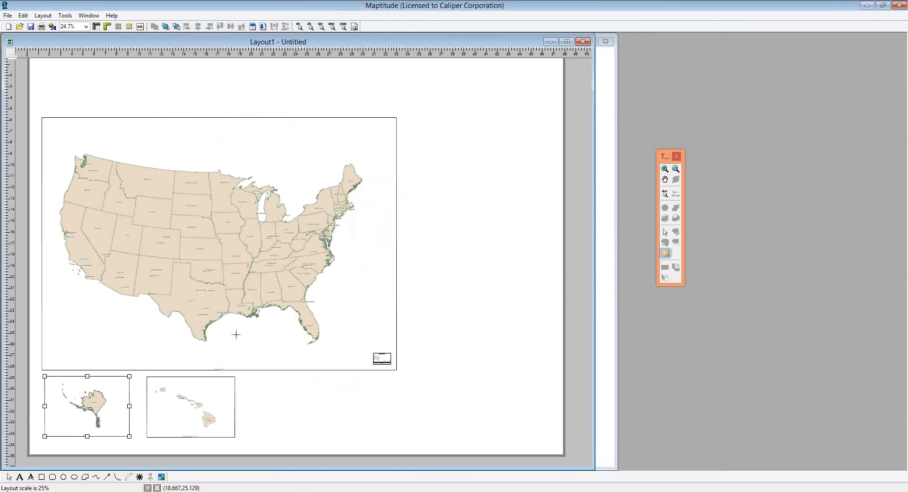
Turn on the always-redraw option for the Hawaii map in the layout
{"action": "right_click", "coordinate": [198, 395]}
{"action": "left_click", "coordinate": [230, 469]}
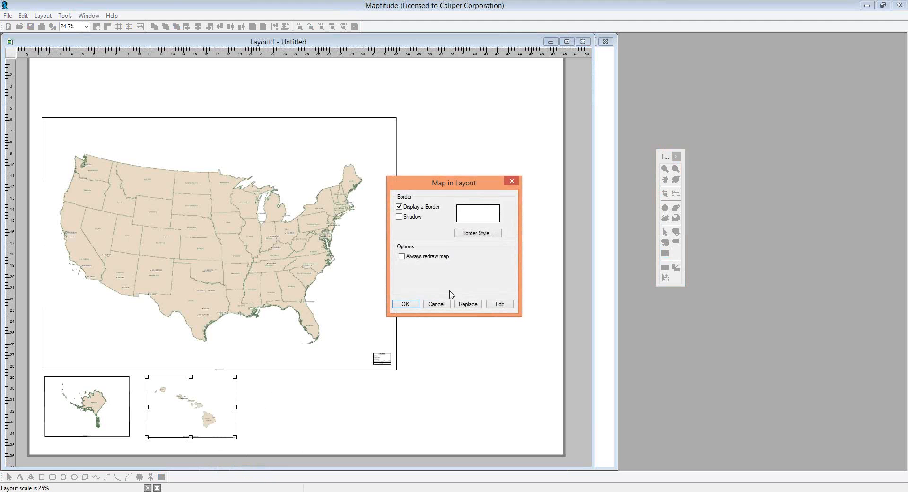
{"action": "left_click", "coordinate": [428, 257]}
{"action": "left_click", "coordinate": [406, 305]}
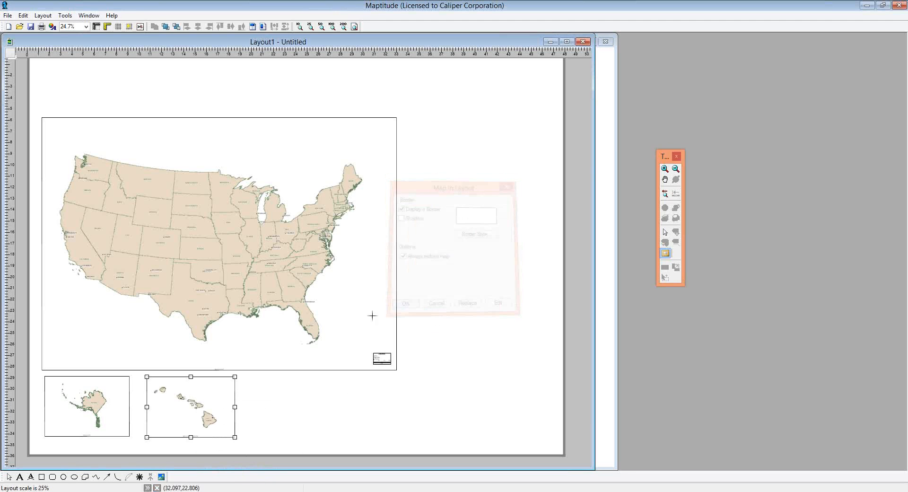
Inspect the Alaska map's outlines and label up close, and return to the full layout view
{"action": "left_click", "coordinate": [664, 169]}
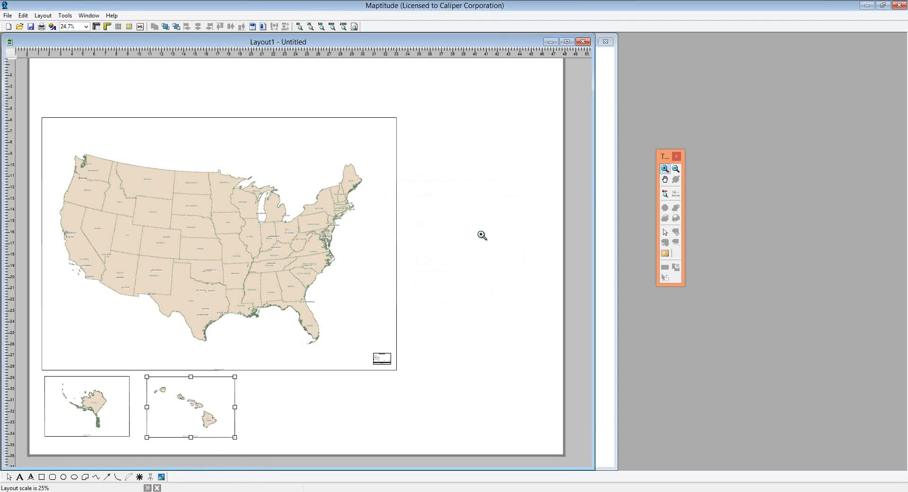
{"action": "left_click", "coordinate": [103, 408]}
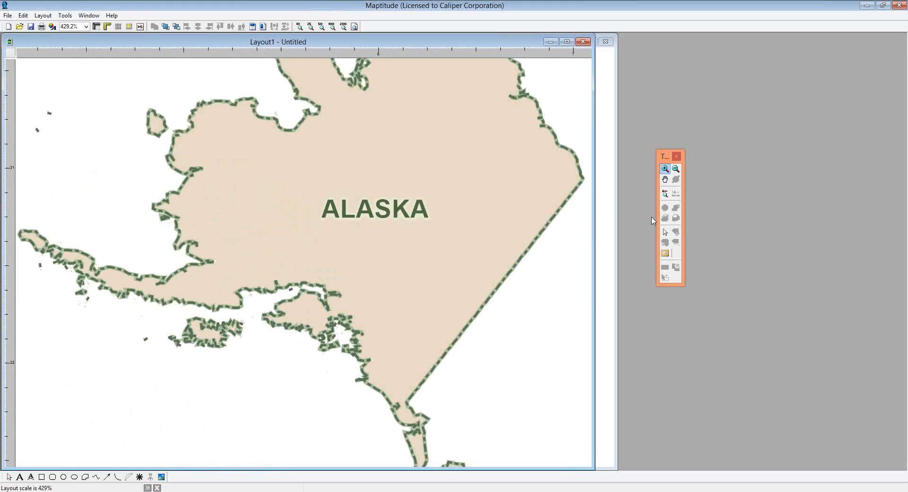
{"action": "left_click", "coordinate": [665, 193]}
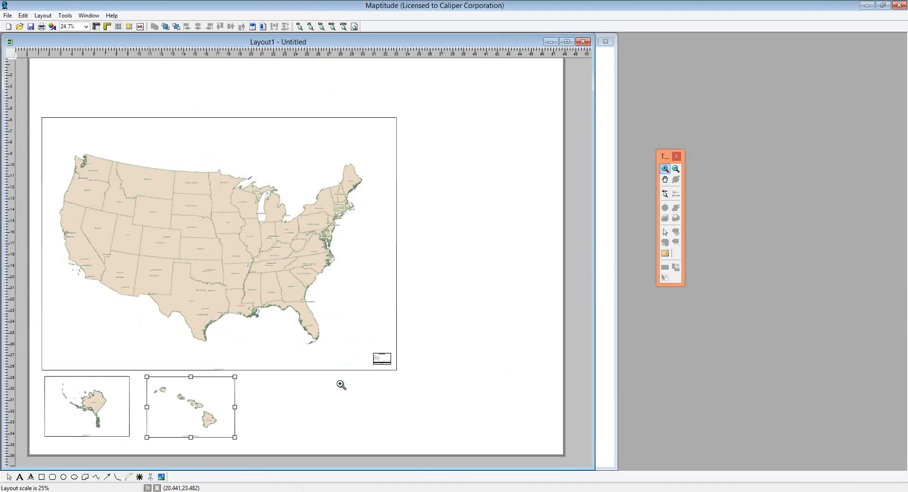
Open the Hawaii map in its own window, find the U.S. state PR with zoom to fit, and hide the Water Area layer
{"action": "left_click", "coordinate": [666, 232]}
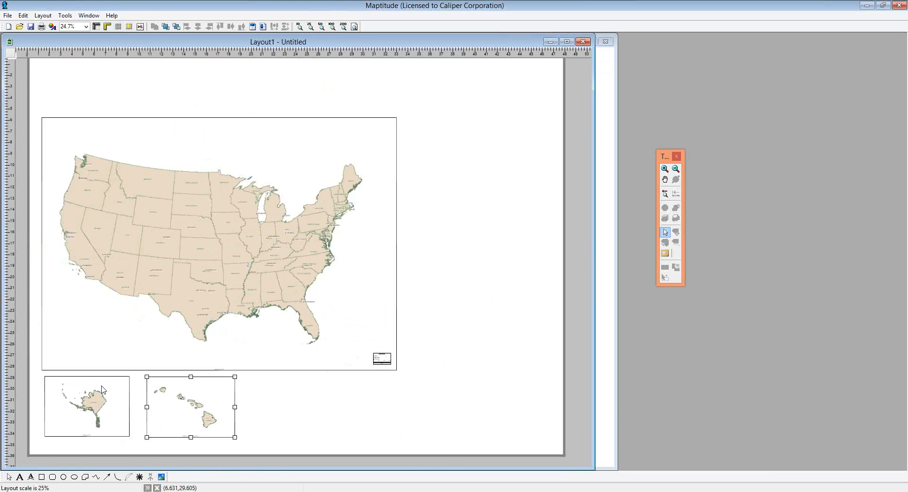
{"action": "double_click", "coordinate": [177, 412]}
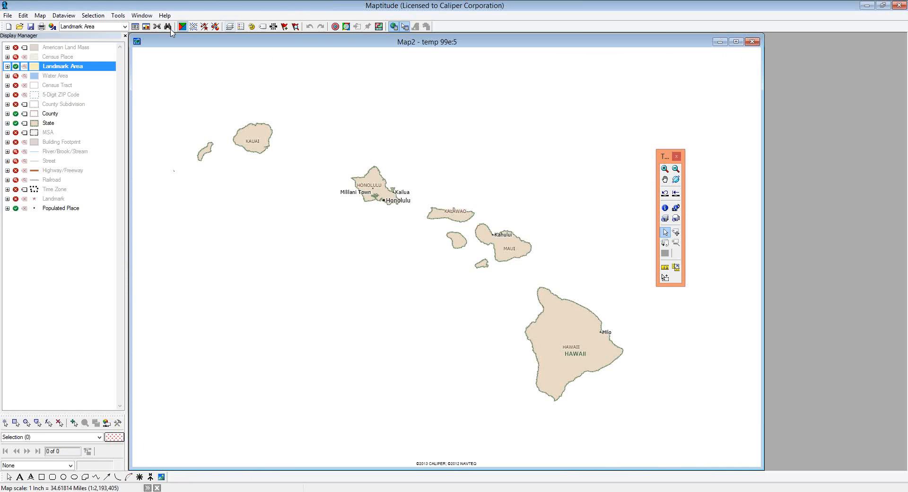
{"action": "key", "text": "ctrl+f"}
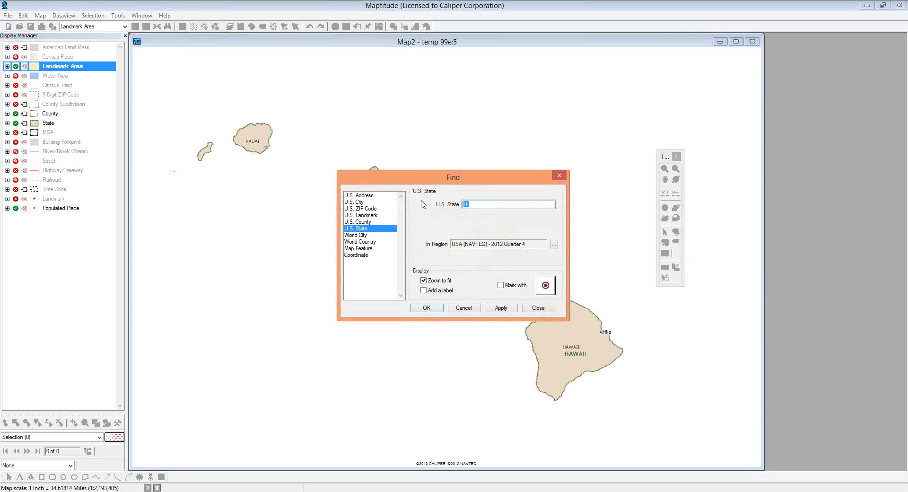
{"action": "type", "text": "PR"}
{"action": "key", "text": "Return"}
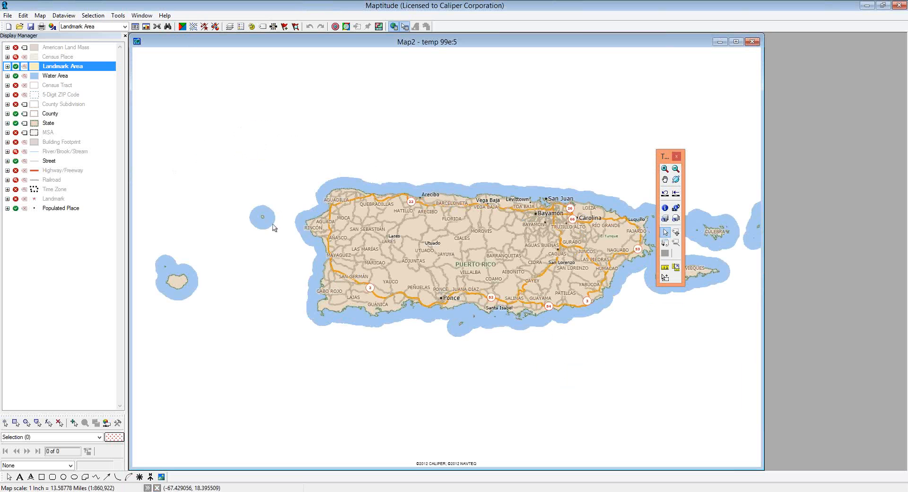
{"action": "left_click", "coordinate": [15, 77]}
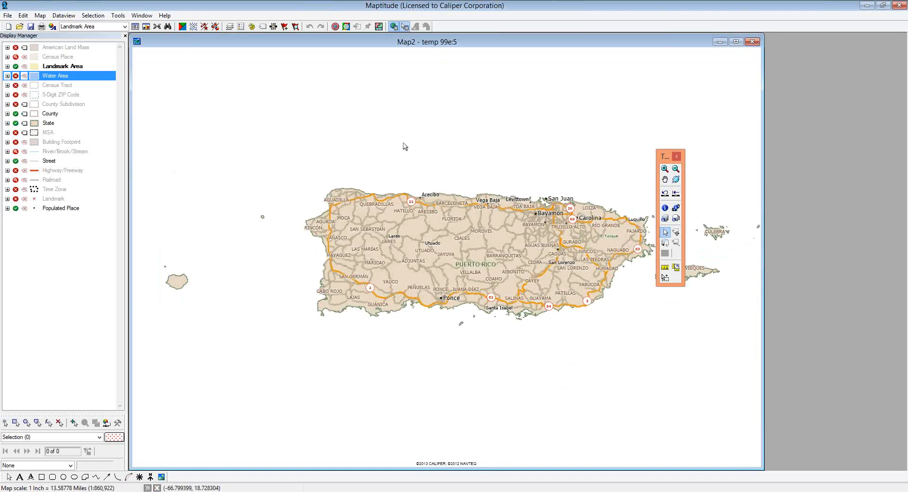
Return to Layout1 and place Map2 in a new frame about 8 inches wide beside the Hawaii map
{"action": "left_click", "coordinate": [142, 15]}
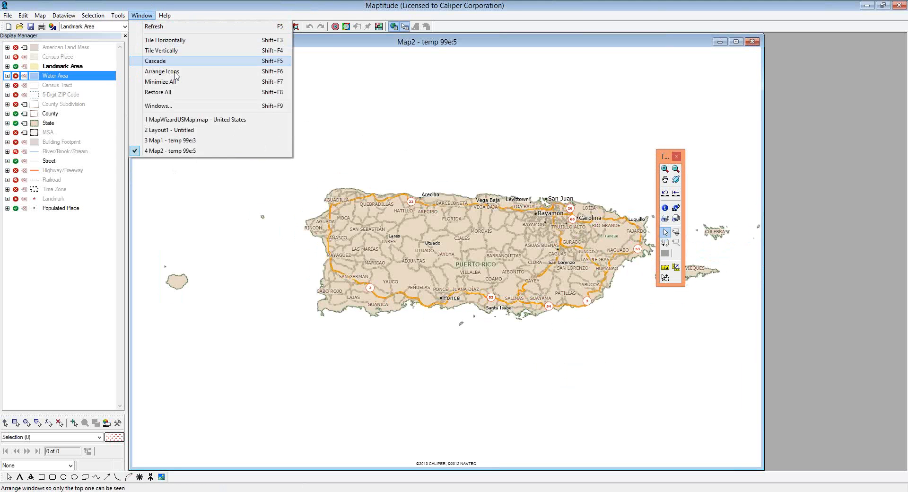
{"action": "left_click", "coordinate": [172, 129]}
{"action": "left_click", "coordinate": [665, 253]}
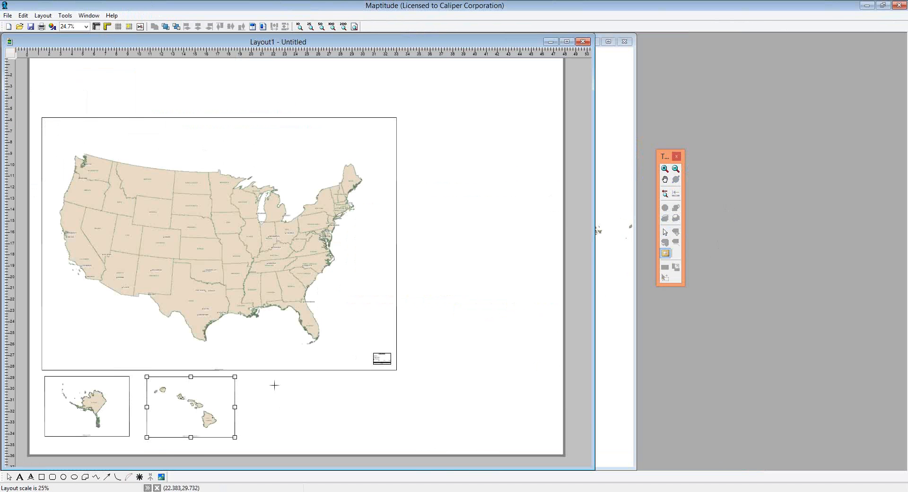
{"action": "left_click_drag", "start_coordinate": [273, 377], "coordinate": [361, 436]}
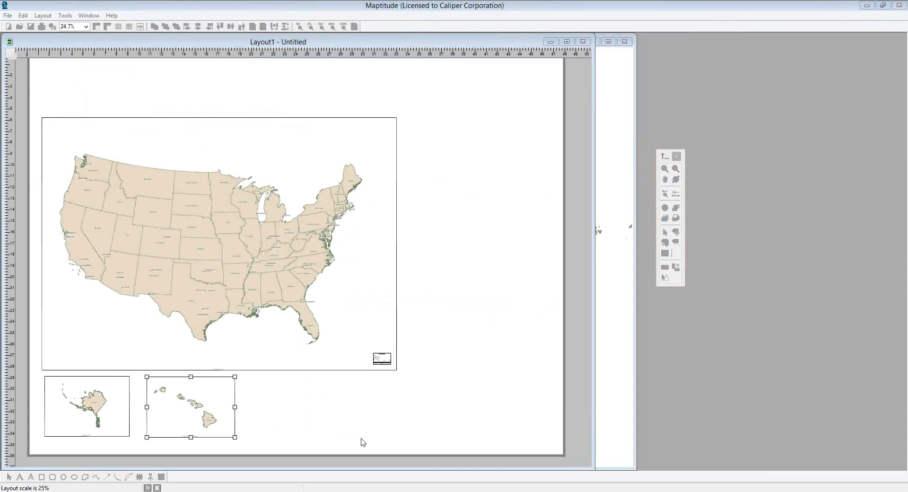
{"action": "left_click", "coordinate": [416, 224]}
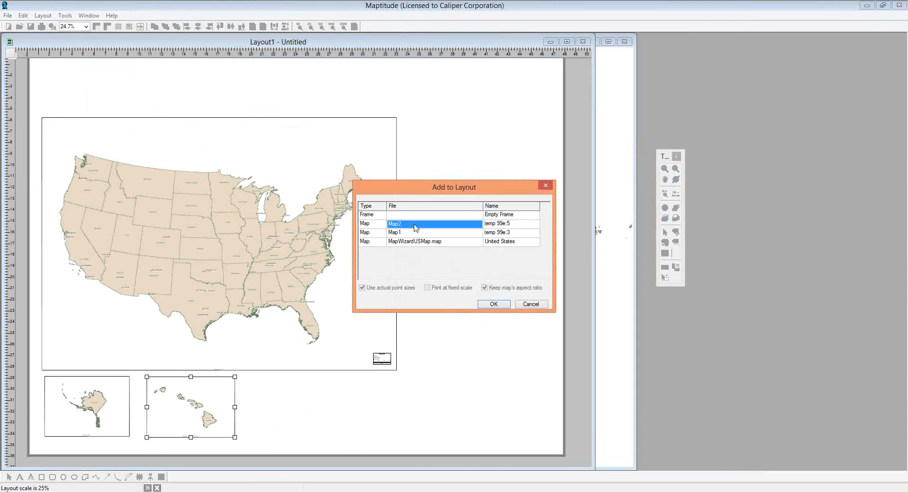
{"action": "left_click", "coordinate": [495, 303]}
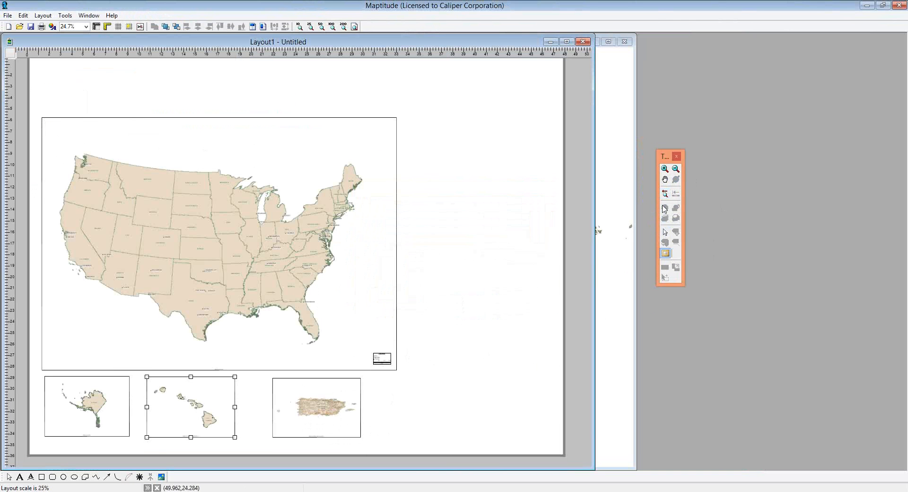
Enlarge the Puerto Rico map frame to about 8.5 inches wide by extending its upper-left corner outward
{"action": "left_click", "coordinate": [665, 232]}
{"action": "left_click", "coordinate": [281, 417]}
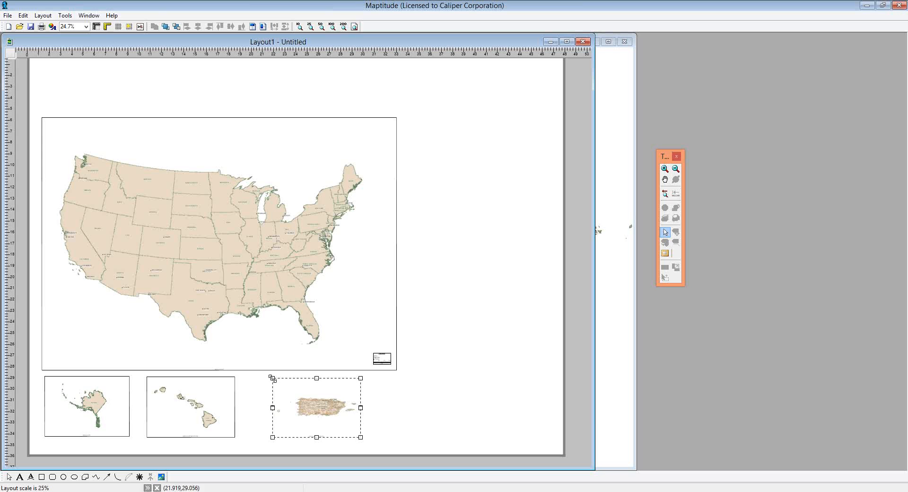
{"action": "left_click_drag", "start_coordinate": [273, 378], "coordinate": [265, 374]}
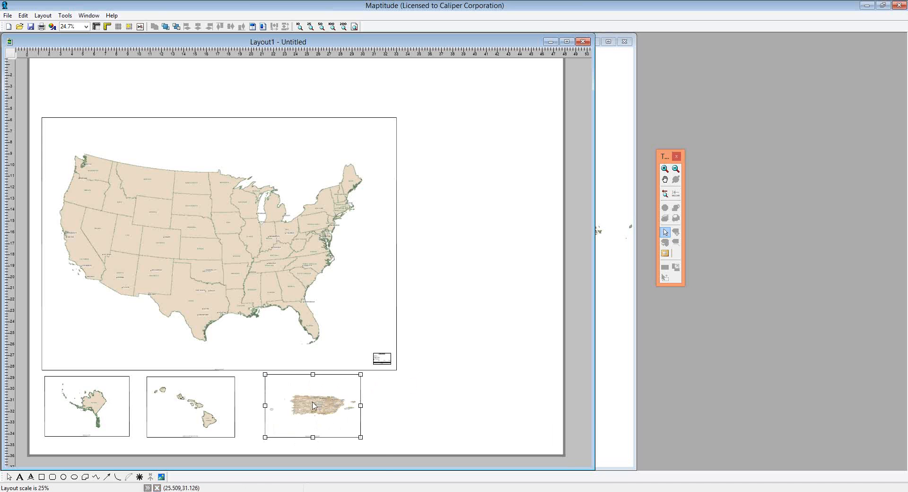
Turn on the always-redraw option for the Puerto Rico map in the layout
{"action": "right_click", "coordinate": [315, 405]}
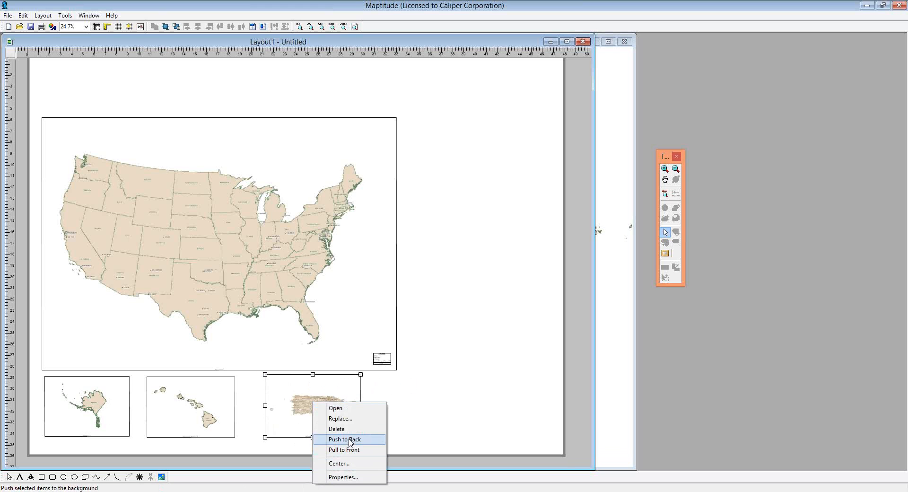
{"action": "left_click", "coordinate": [348, 477]}
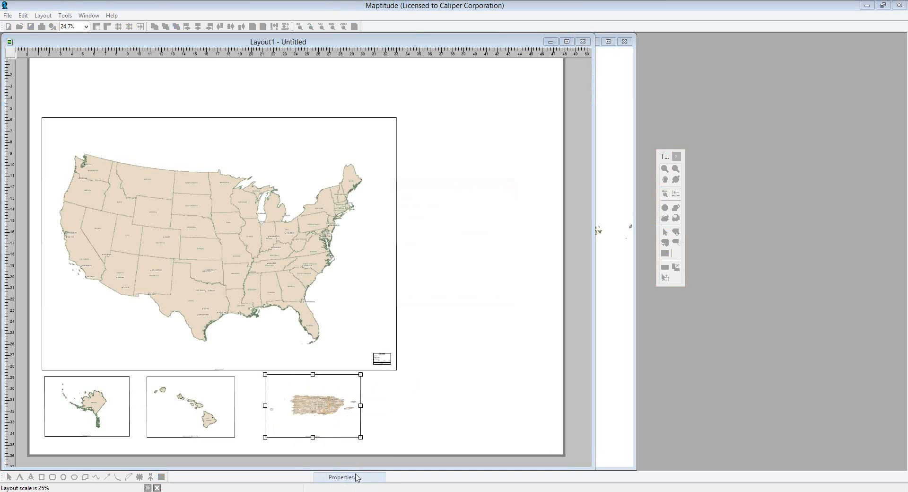
{"action": "left_click", "coordinate": [419, 258]}
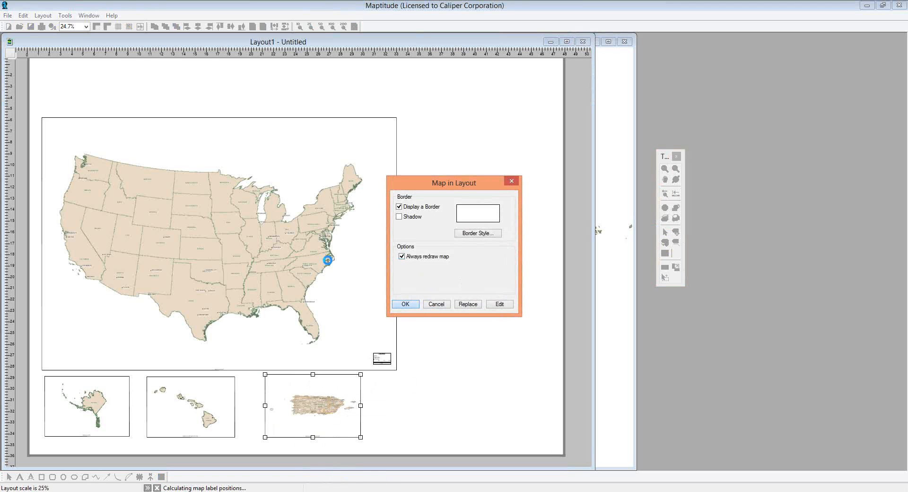
{"action": "key", "text": "Return"}
Turn on the always-redraw option for the main United States map in the layout
{"action": "right_click", "coordinate": [328, 258]}
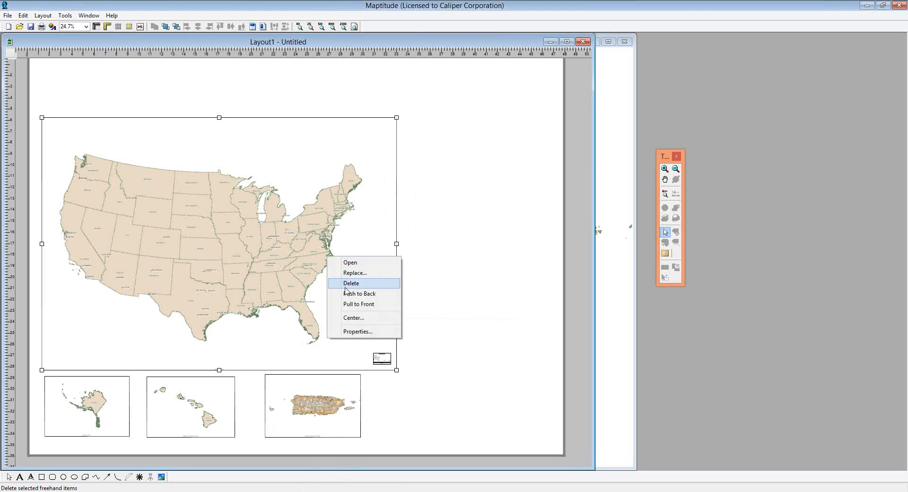
{"action": "left_click", "coordinate": [351, 331]}
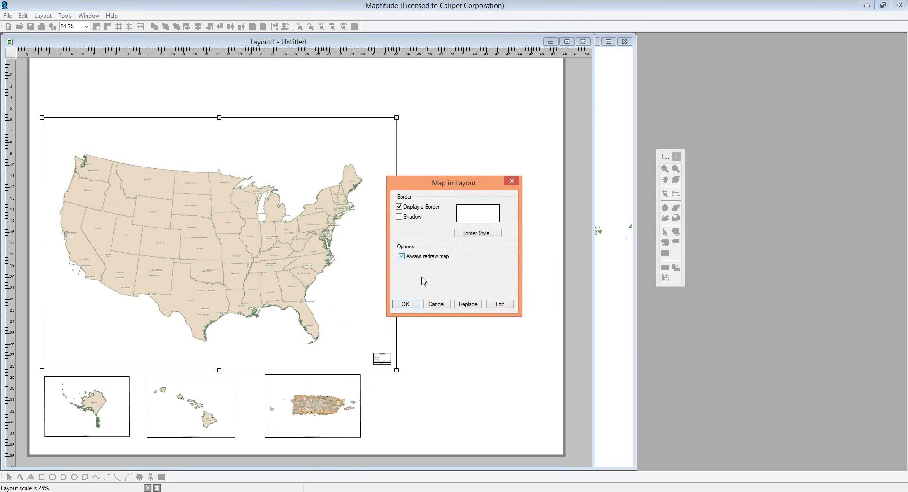
{"action": "left_click", "coordinate": [405, 304]}
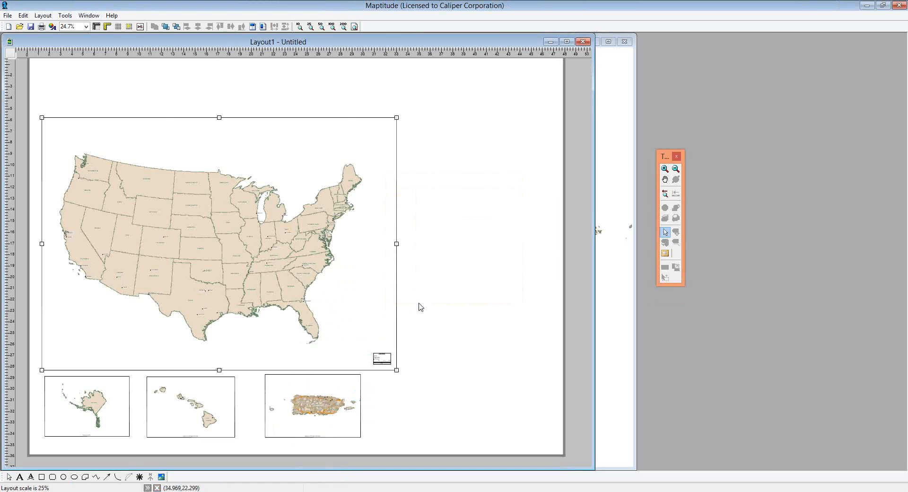
Hide the Street layer in the Puerto Rico Map2 window and go back to Layout1
{"action": "left_click", "coordinate": [615, 187]}
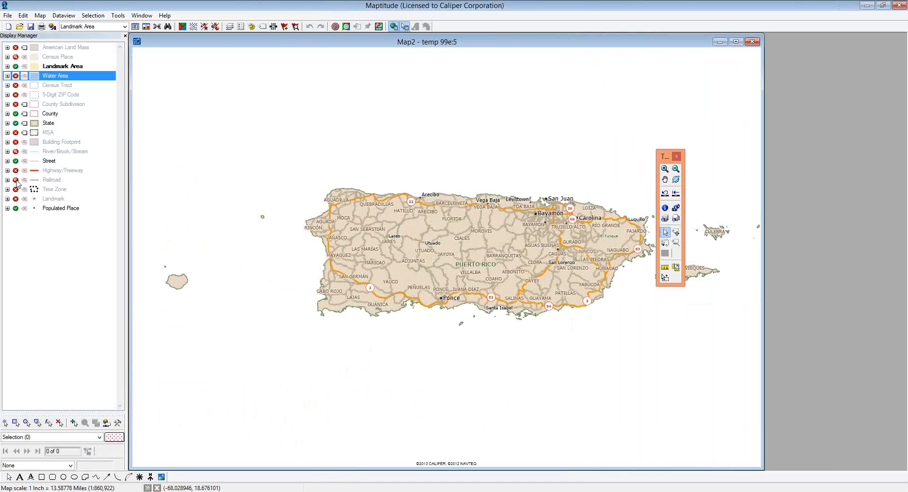
{"action": "left_click", "coordinate": [16, 161]}
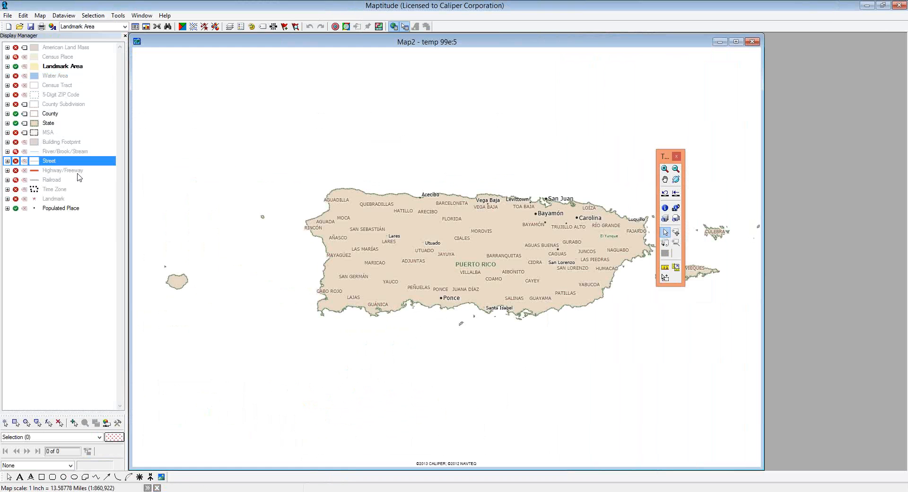
{"action": "left_click", "coordinate": [142, 15]}
{"action": "left_click", "coordinate": [158, 130]}
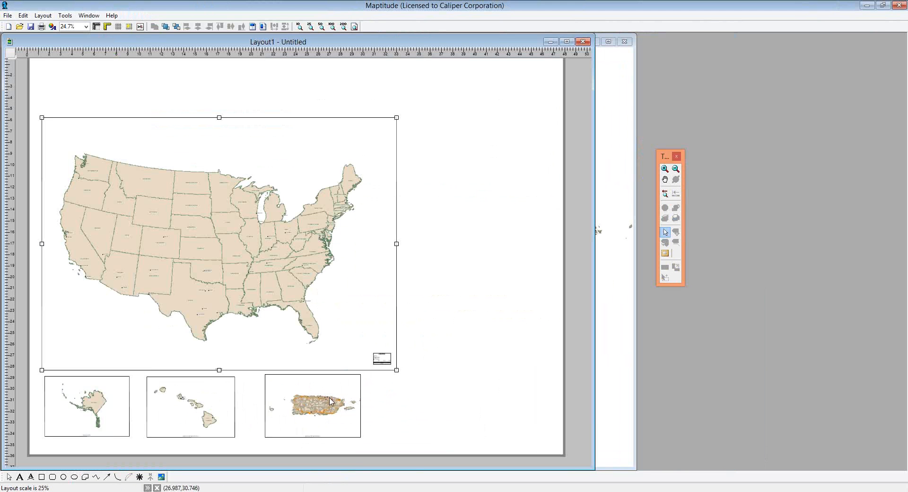
Replace the Puerto Rico frame's content with Map2 and move the frame until its outer edge lines up with the main map's
{"action": "right_click", "coordinate": [330, 401]}
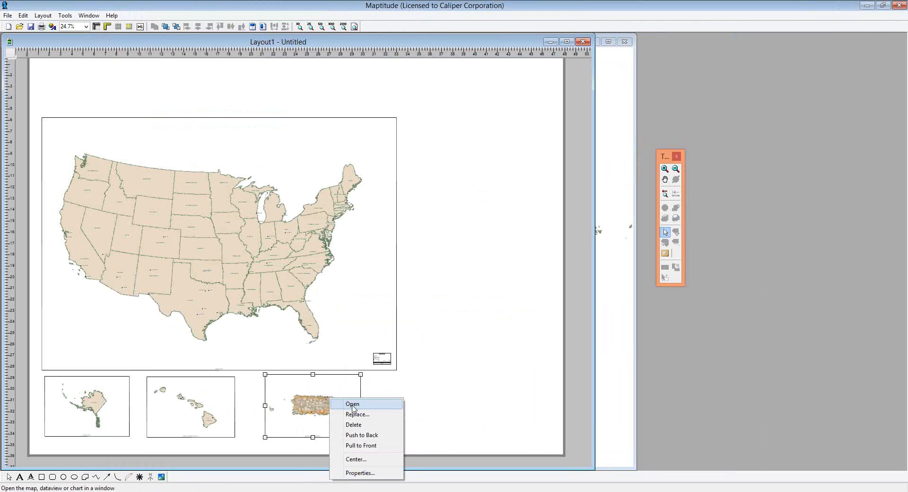
{"action": "left_click", "coordinate": [350, 412]}
{"action": "left_click", "coordinate": [385, 223]}
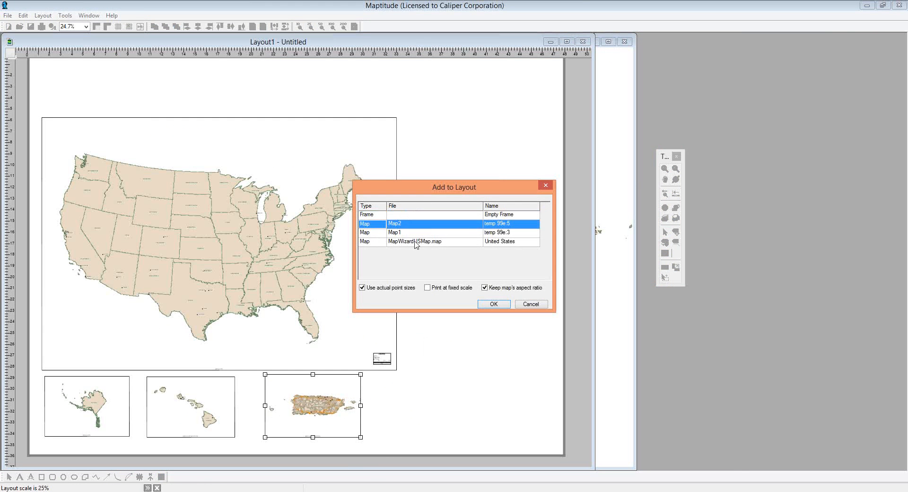
{"action": "left_click", "coordinate": [483, 302]}
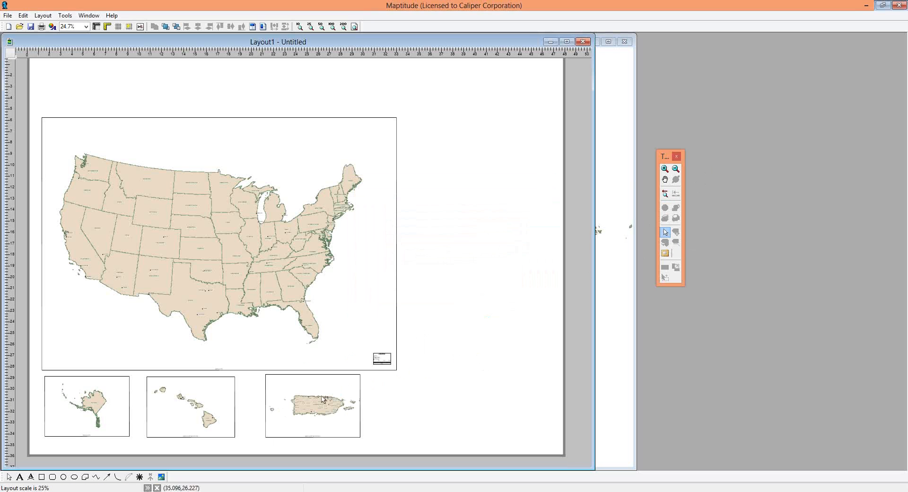
{"action": "left_click_drag", "start_coordinate": [290, 429], "coordinate": [324, 427]}
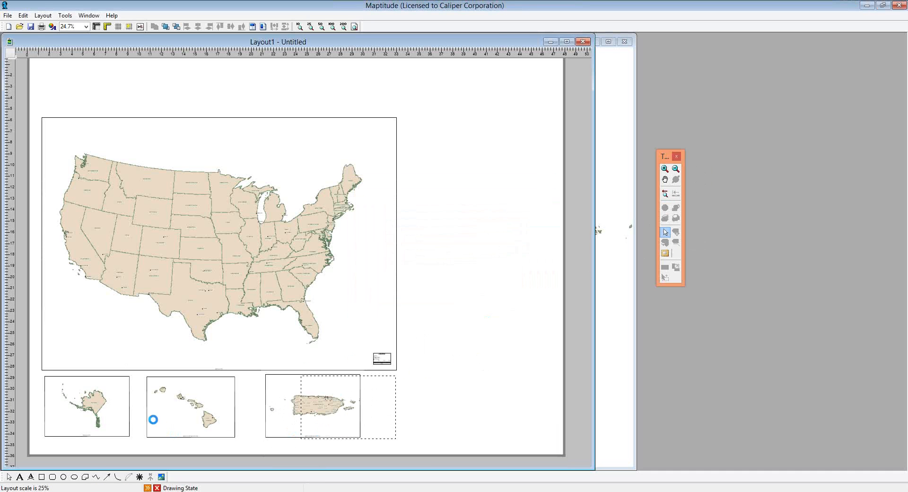
Space the Alaska, Hawaii and Puerto Rico frames evenly side by side and center the group beneath the main map
{"action": "left_click", "coordinate": [94, 408]}
{"action": "key", "text": "Delete"}
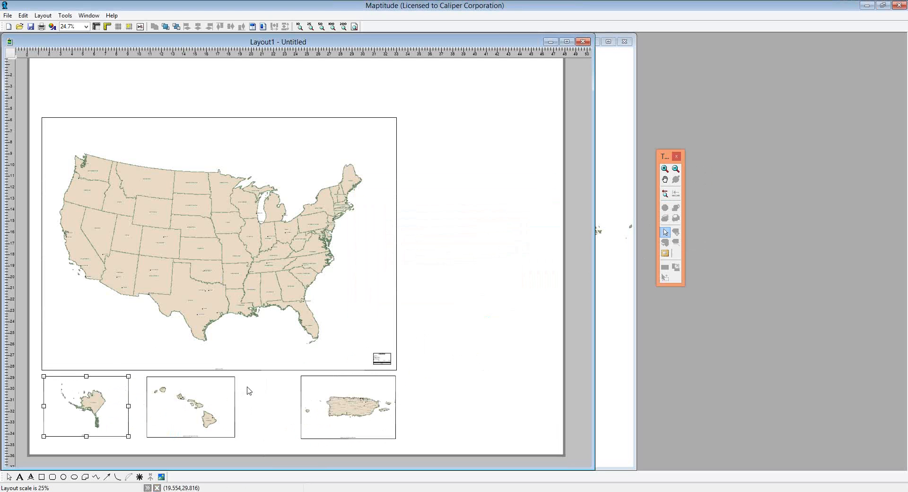
{"action": "left_click", "coordinate": [212, 409], "text": "shift"}
{"action": "left_click", "coordinate": [320, 400], "text": "shift"}
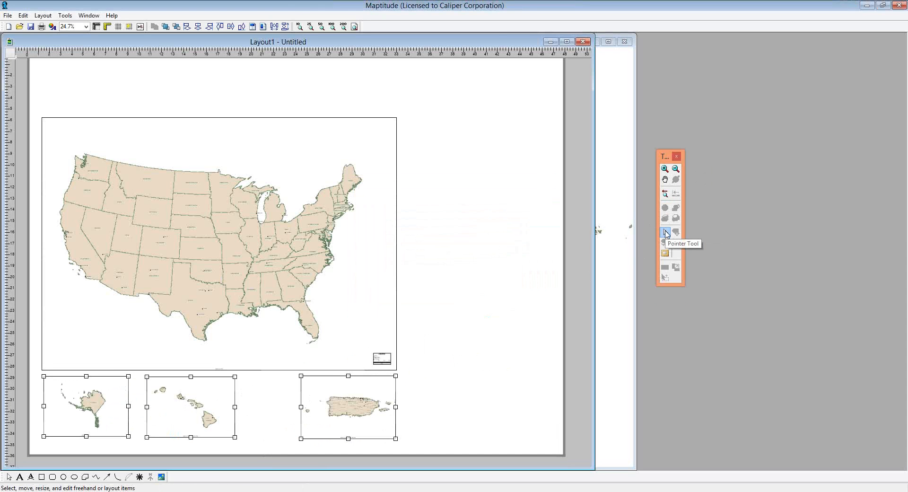
{"action": "left_click", "coordinate": [666, 232]}
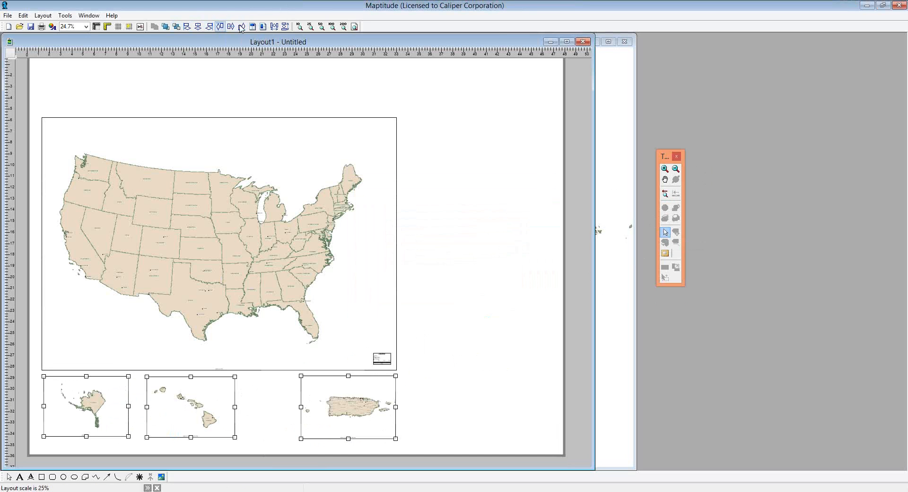
{"action": "left_click", "coordinate": [275, 27]}
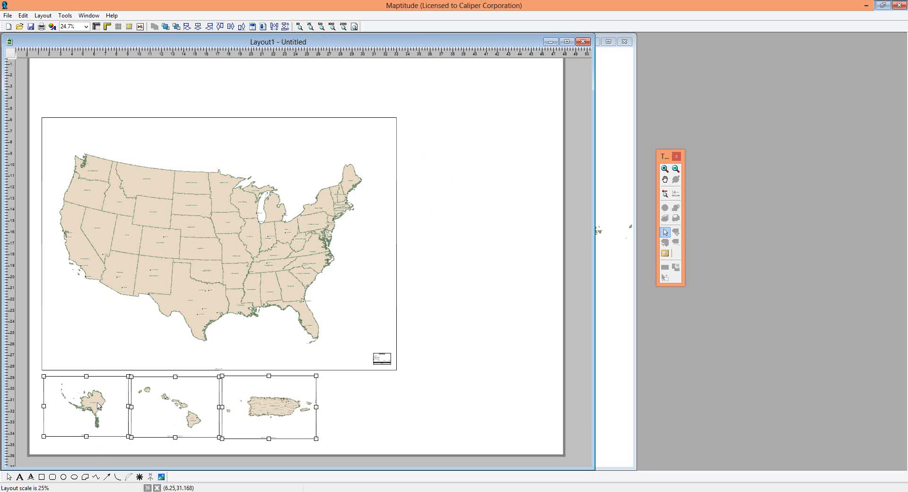
{"action": "left_click_drag", "start_coordinate": [101, 397], "coordinate": [148, 398]}
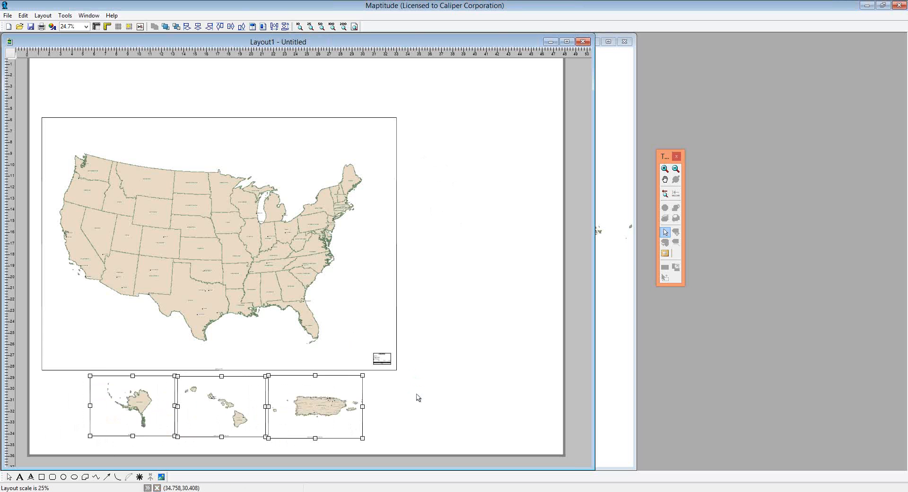
{"action": "left_click", "coordinate": [425, 401]}
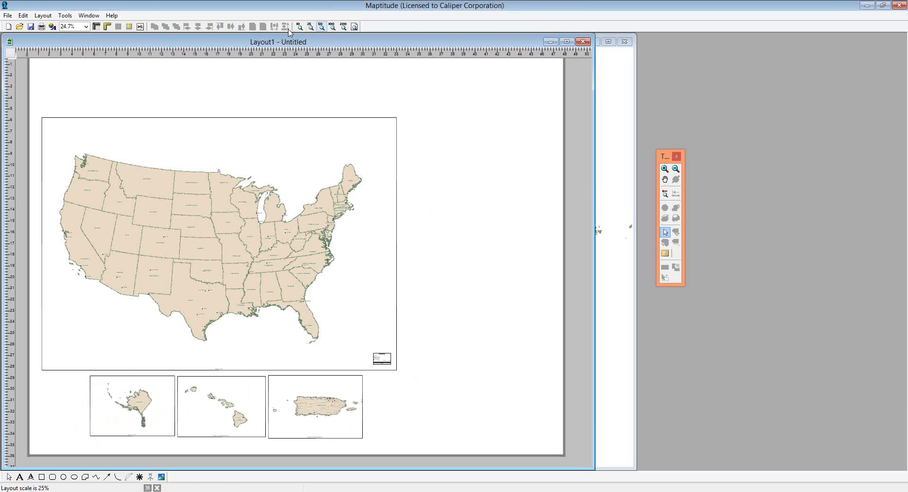
Open a new dataview of the State layer from the MapWizardUSMap.map window
{"action": "left_click", "coordinate": [93, 15]}
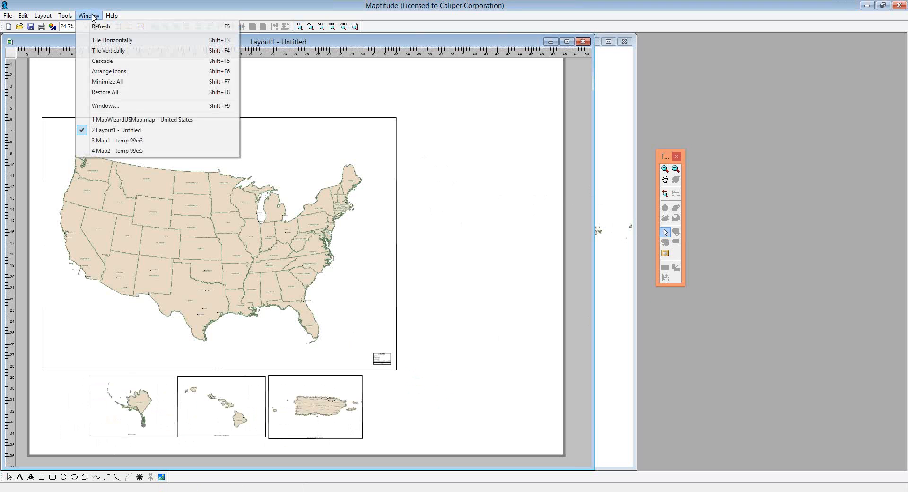
{"action": "left_click", "coordinate": [156, 121]}
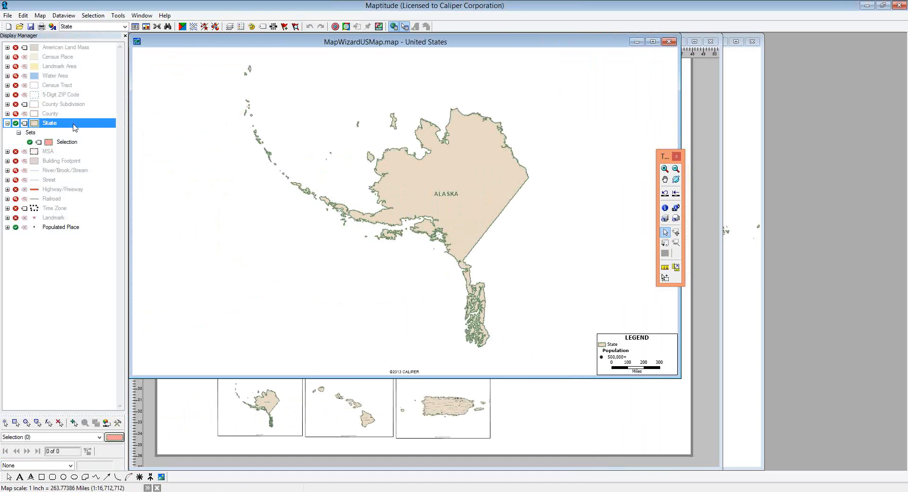
{"action": "right_click", "coordinate": [47, 127]}
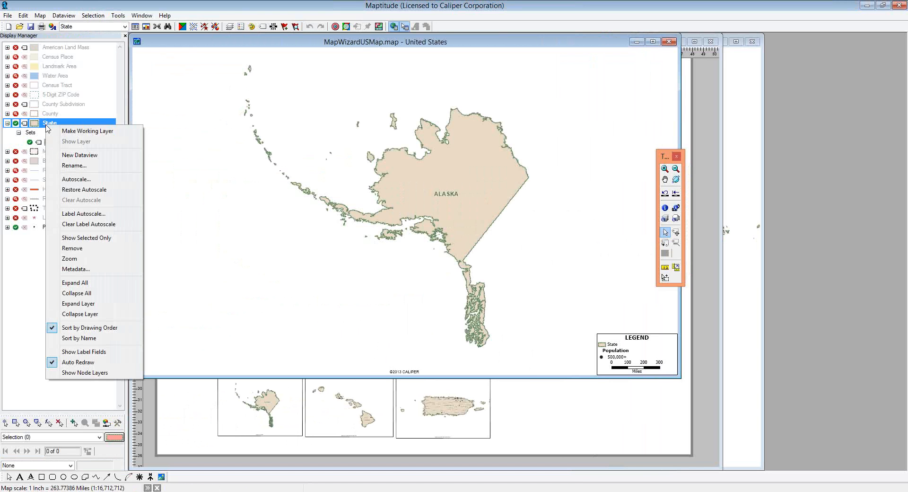
{"action": "left_click", "coordinate": [88, 155]}
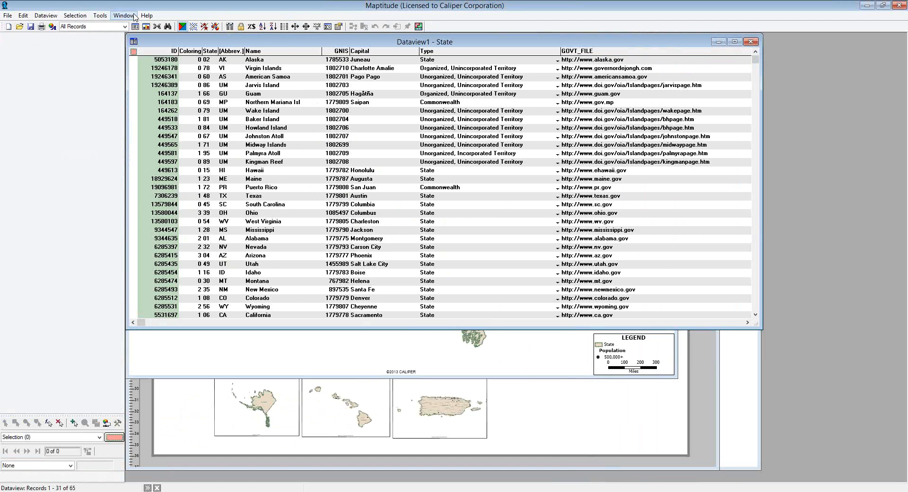
Limit the State dataview to the fields [Abbrev.], [HH_Median income] and Population
{"action": "left_click", "coordinate": [46, 15]}
{"action": "left_click", "coordinate": [54, 28]}
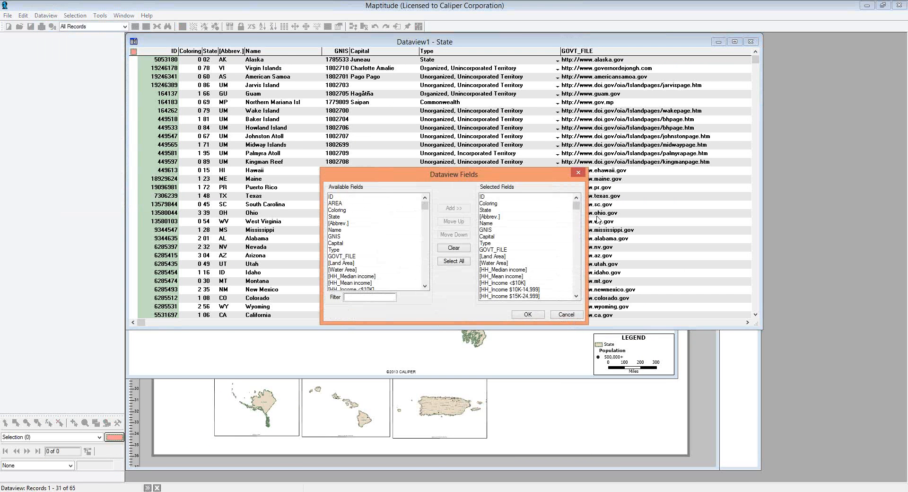
{"action": "left_click", "coordinate": [459, 251]}
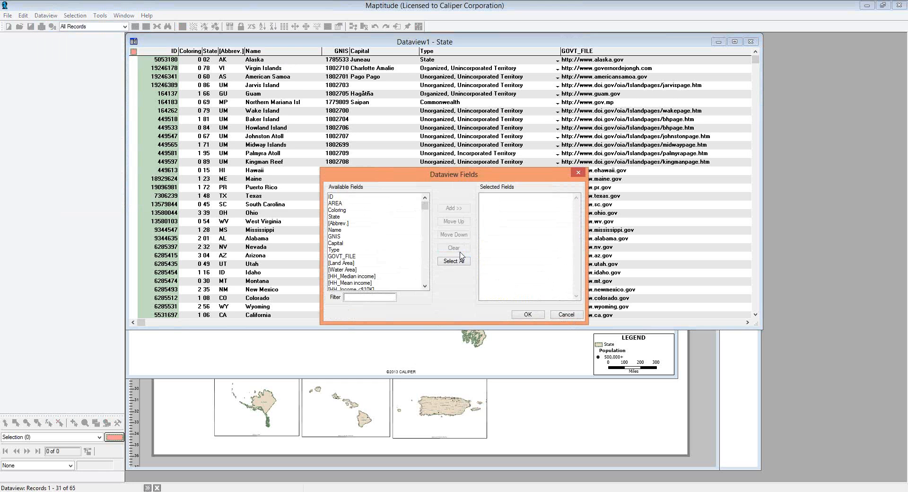
{"action": "left_click", "coordinate": [339, 222]}
{"action": "left_click", "coordinate": [453, 208]}
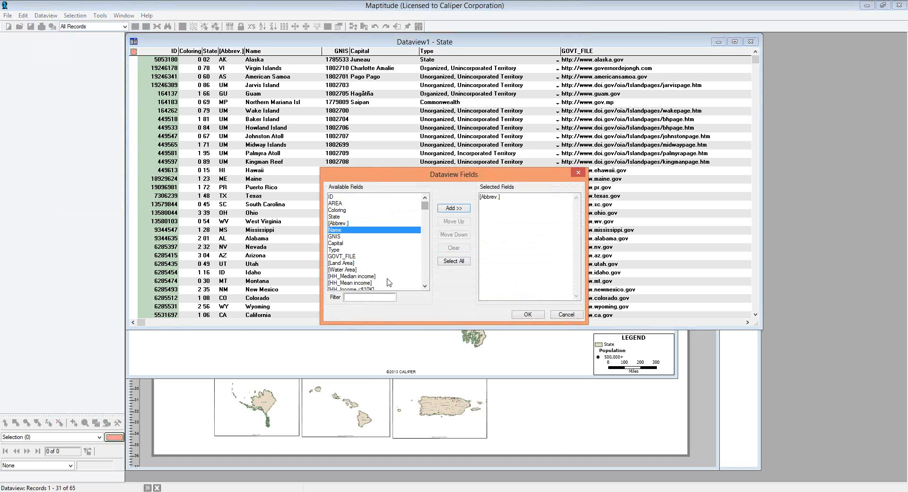
{"action": "left_click", "coordinate": [372, 276]}
{"action": "left_click", "coordinate": [445, 212]}
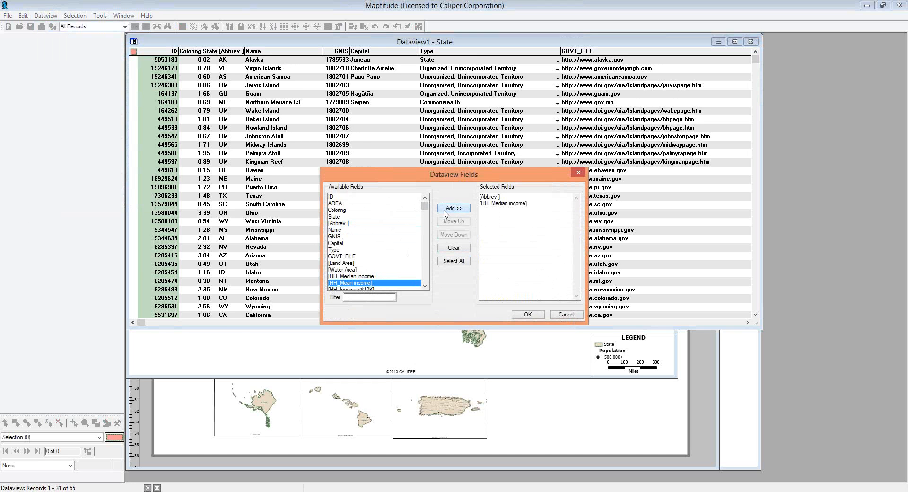
{"action": "left_click", "coordinate": [424, 272]}
{"action": "left_click", "coordinate": [360, 270]}
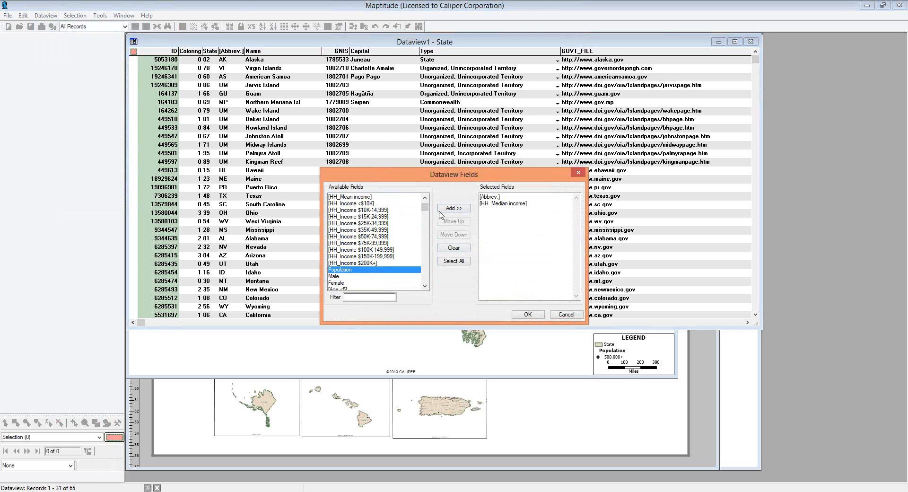
{"action": "left_click", "coordinate": [449, 208]}
{"action": "left_click", "coordinate": [534, 315]}
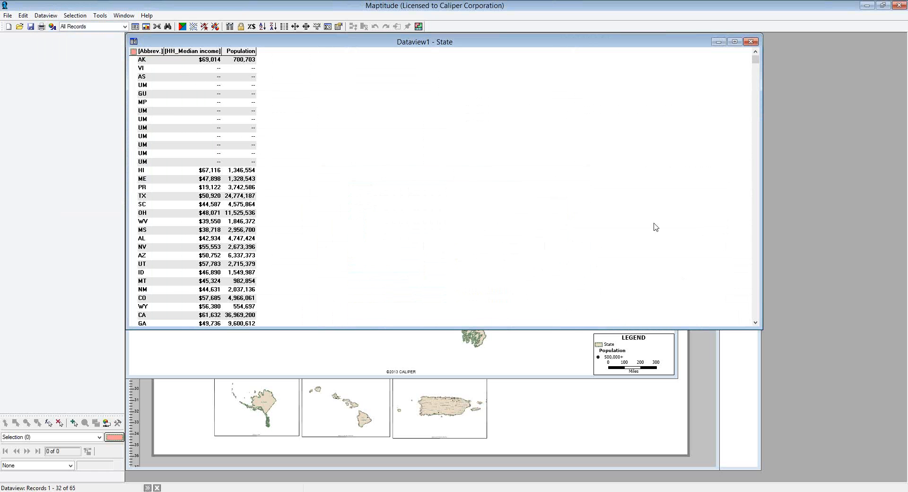
Sort the State dataview alphabetically by [Abbrev.] and narrow its window to fit the three columns
{"action": "right_click", "coordinate": [144, 51]}
{"action": "left_click", "coordinate": [163, 58]}
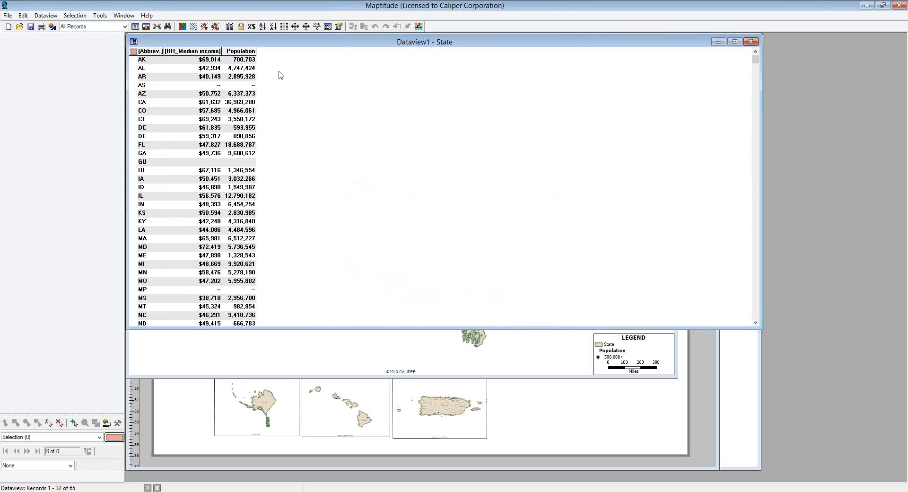
{"action": "left_click", "coordinate": [166, 61]}
{"action": "left_click_drag", "start_coordinate": [762, 146], "coordinate": [300, 147]}
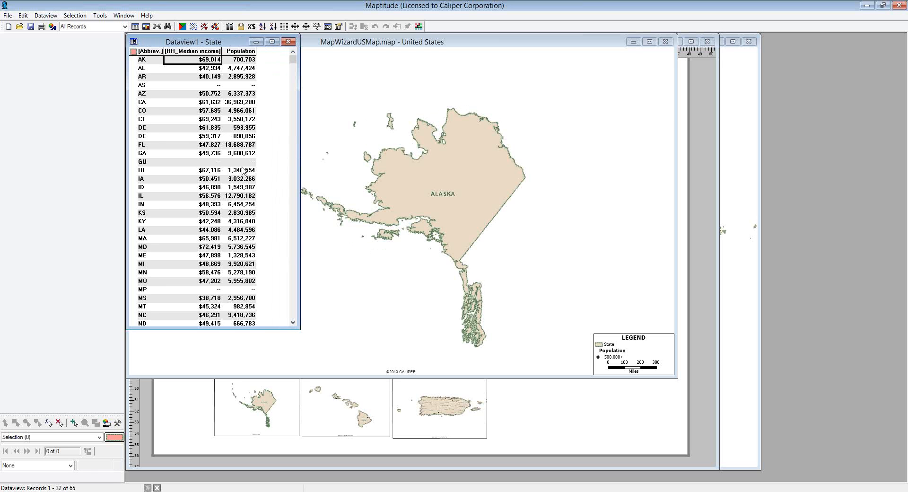
{"action": "scroll", "coordinate": [243, 171], "scroll_direction": "down", "scroll_amount": 11}
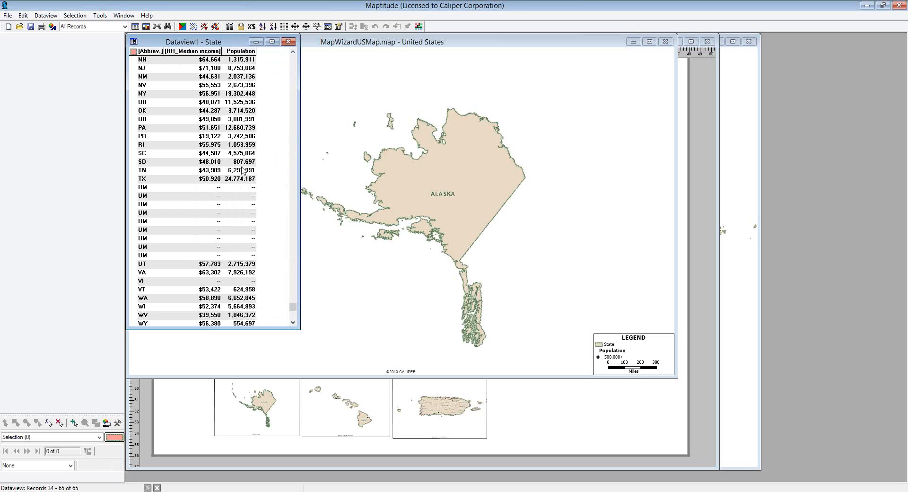
{"action": "scroll", "coordinate": [242, 171], "scroll_direction": "down", "scroll_amount": 1}
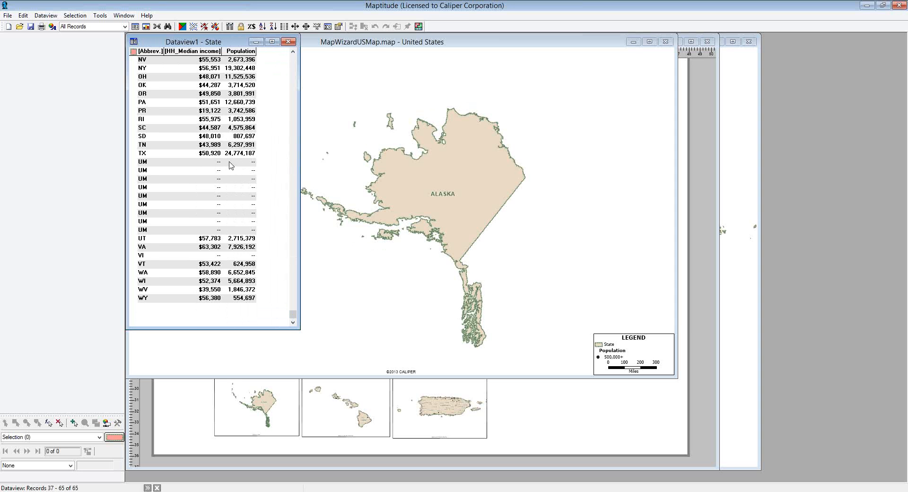
{"action": "scroll", "coordinate": [230, 165], "scroll_direction": "up", "scroll_amount": 12}
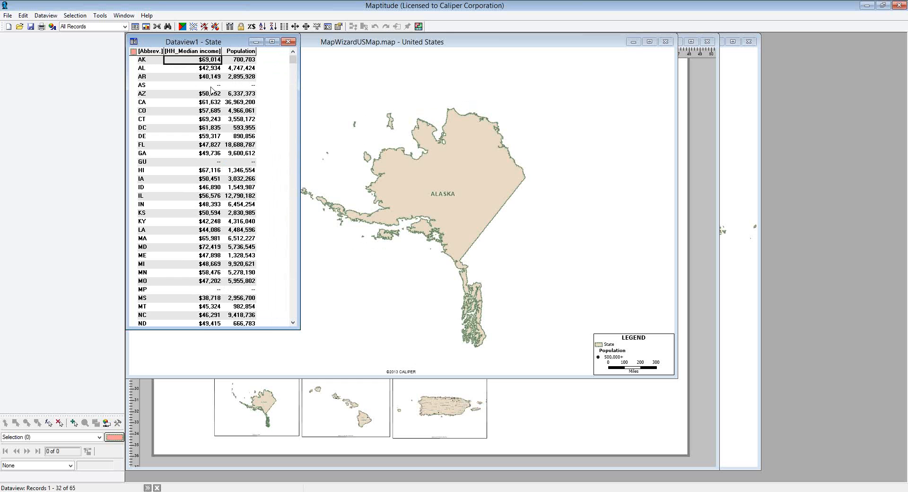
{"action": "left_click", "coordinate": [67, 17]}
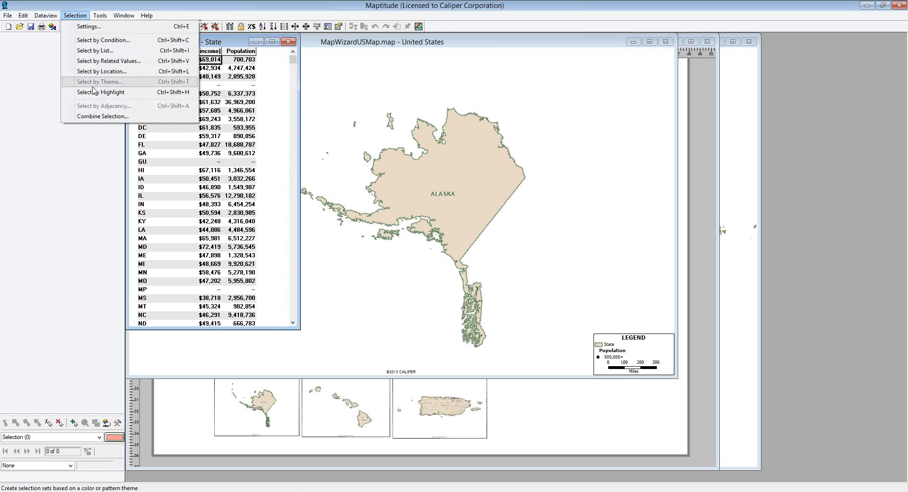
{"action": "left_click", "coordinate": [97, 116]}
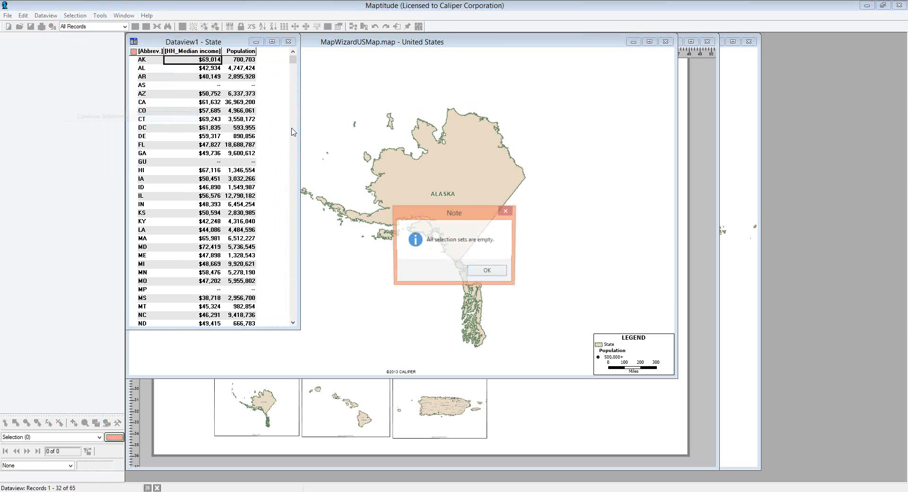
{"action": "left_click", "coordinate": [497, 274]}
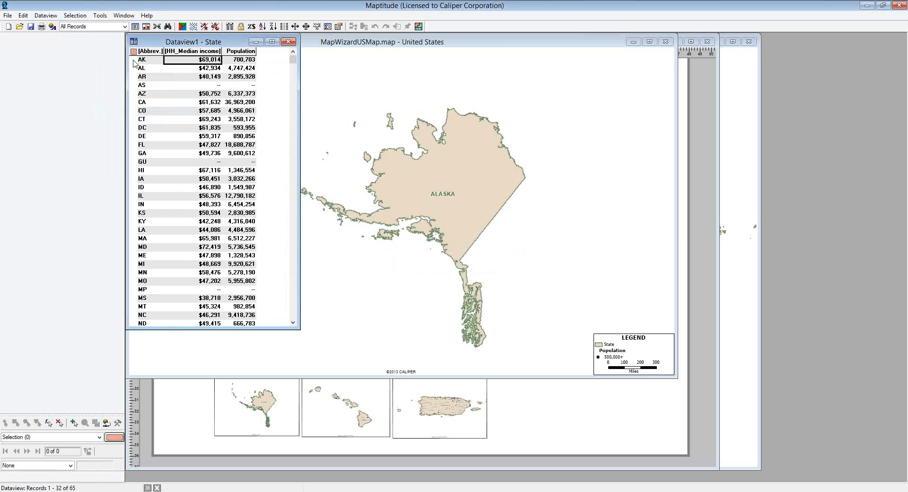
{"action": "left_click", "coordinate": [133, 61]}
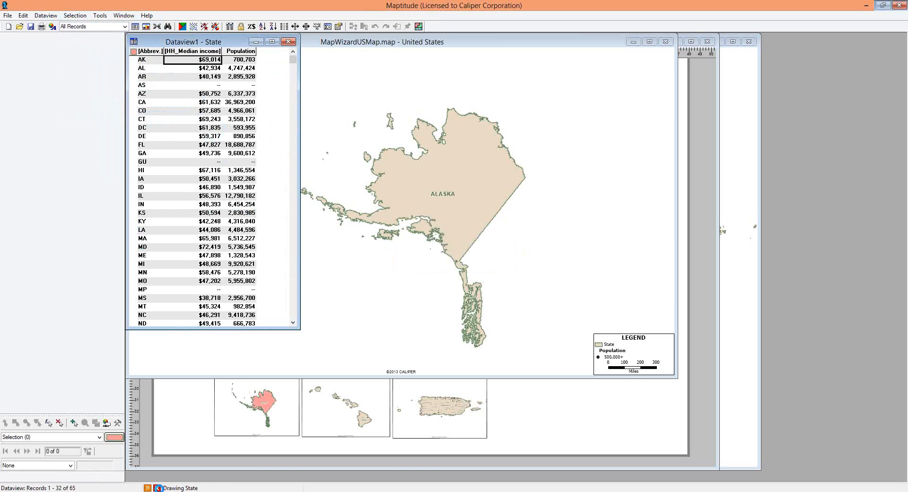
{"action": "left_click", "coordinate": [158, 488]}
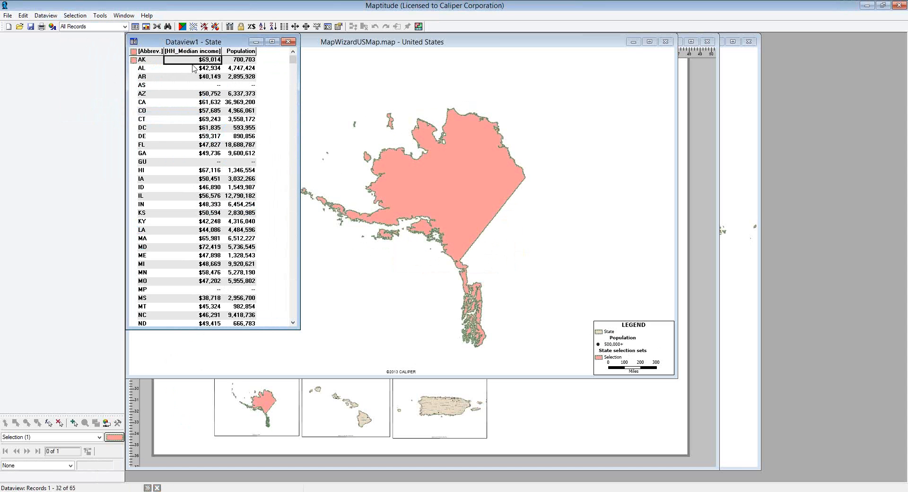
{"action": "left_click", "coordinate": [133, 62]}
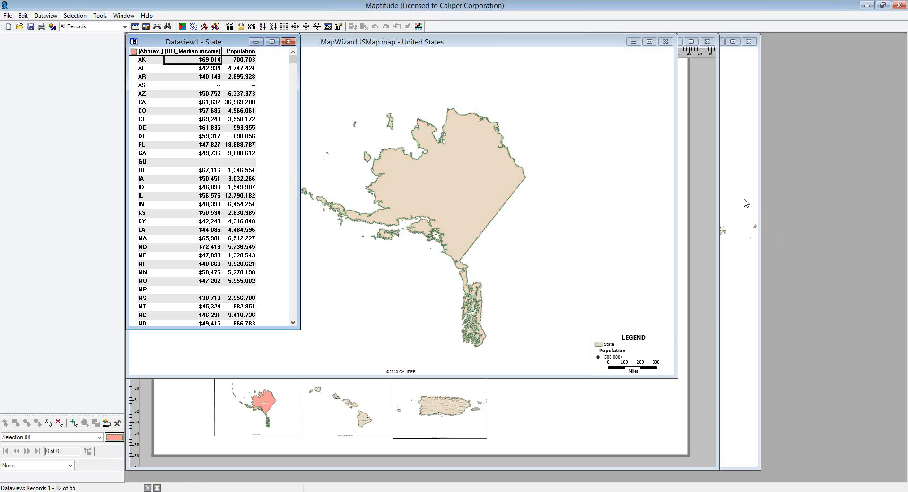
Return to Layout1 and refresh it so that all maps redraw
{"action": "left_click", "coordinate": [708, 180]}
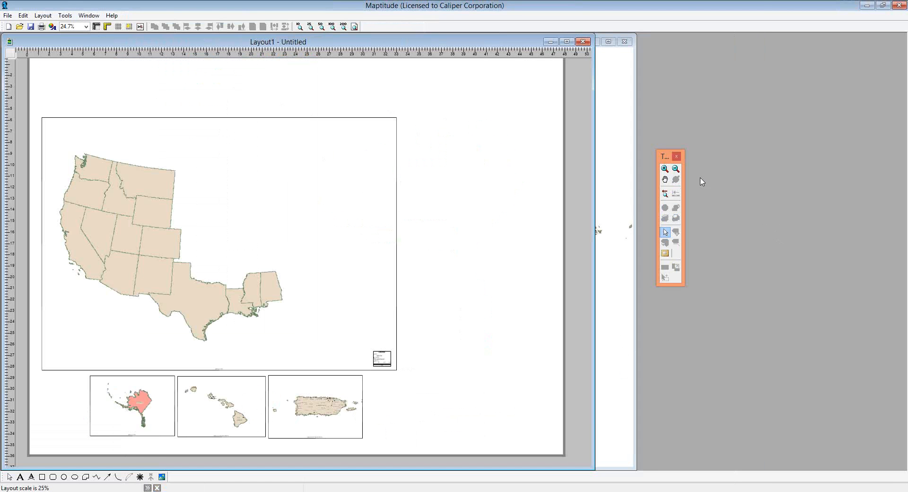
{"action": "left_click", "coordinate": [88, 16]}
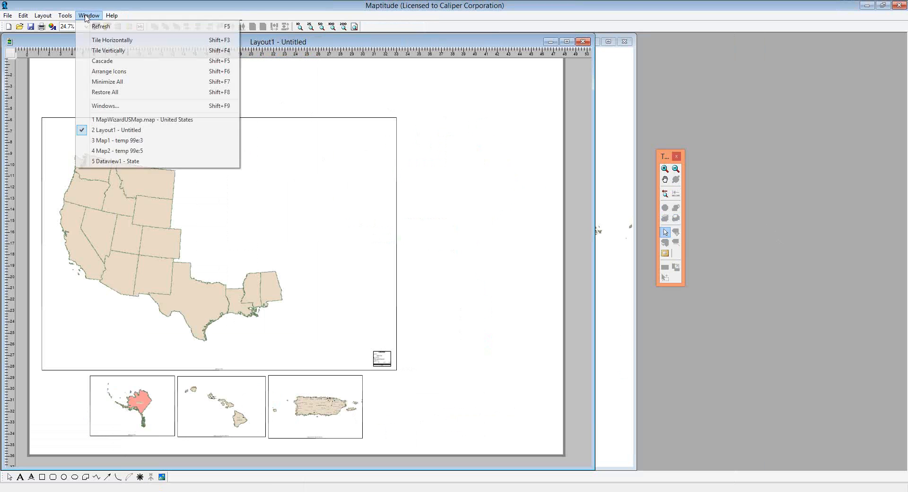
{"action": "left_click", "coordinate": [101, 27]}
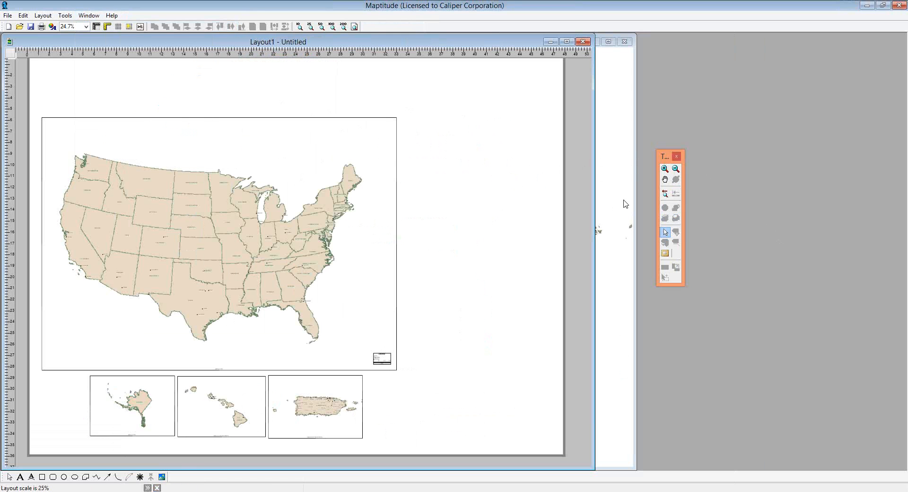
Place the State dataview in a tall frame to the right of the United States map, spanning from the map's top to the insets' bottom
{"action": "left_click", "coordinate": [667, 253]}
{"action": "left_click_drag", "start_coordinate": [405, 118], "coordinate": [542, 437]}
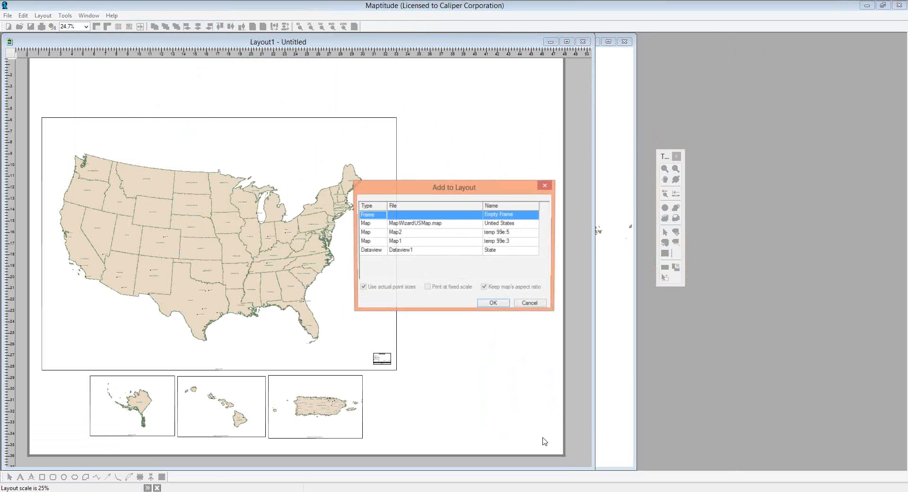
{"action": "left_click", "coordinate": [404, 255]}
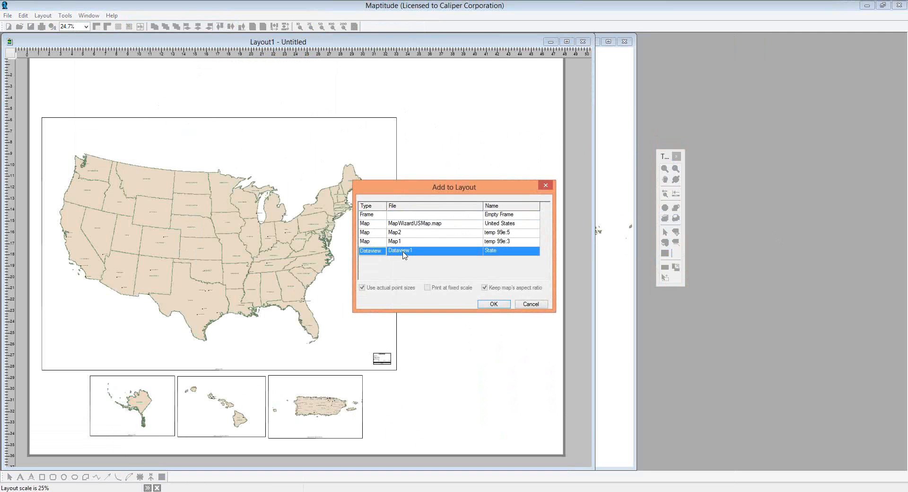
{"action": "left_click", "coordinate": [496, 304]}
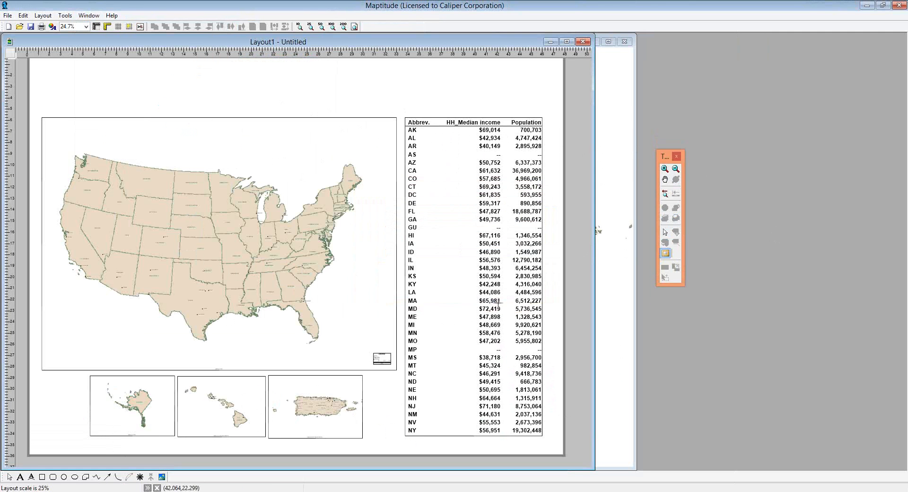
Set the font size of the State data table on the layout to 16
{"action": "left_click", "coordinate": [666, 235]}
{"action": "right_click", "coordinate": [487, 246]}
{"action": "left_click", "coordinate": [516, 319]}
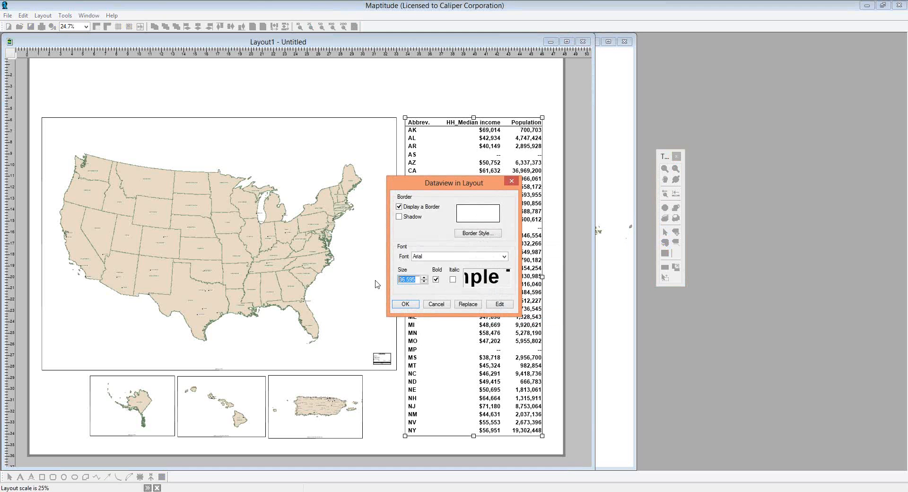
{"action": "type", "text": "16"}
{"action": "left_click", "coordinate": [405, 305]}
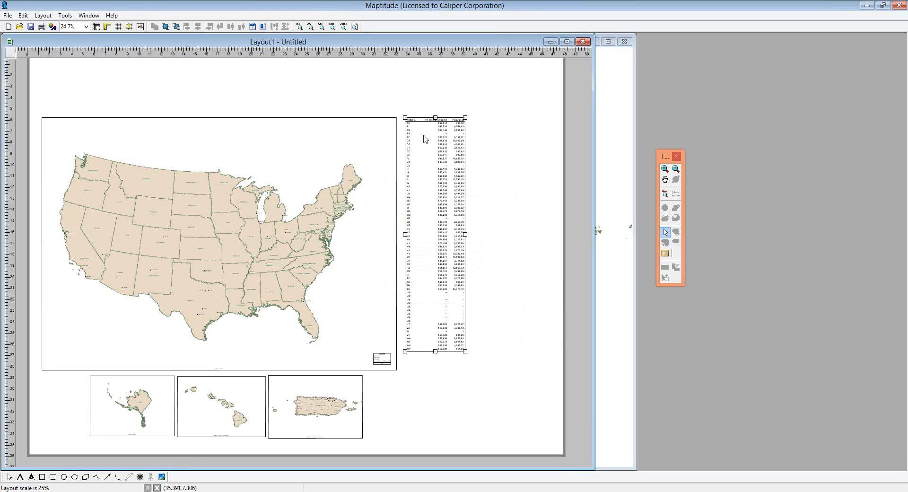
Move the State table toward the page's right margin and widen the United States map frame to nearly reach it
{"action": "left_click_drag", "start_coordinate": [424, 138], "coordinate": [501, 140]}
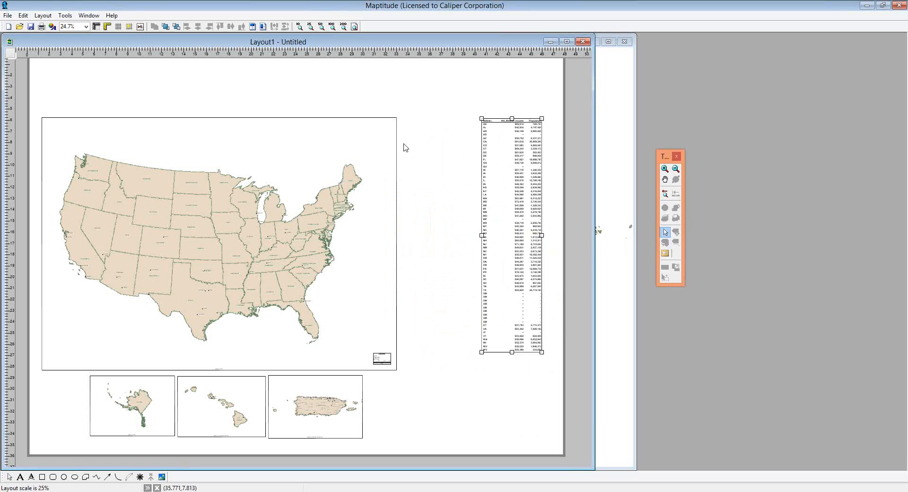
{"action": "left_click", "coordinate": [388, 171]}
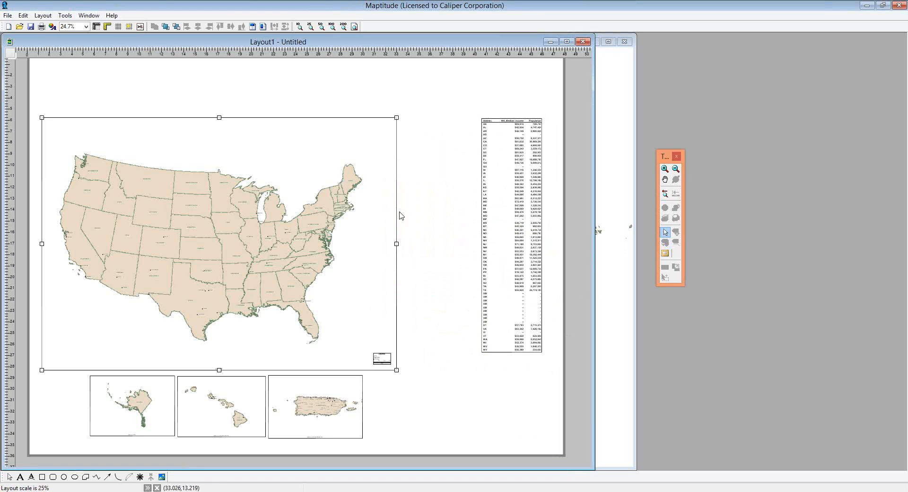
{"action": "left_click_drag", "start_coordinate": [398, 245], "coordinate": [475, 246]}
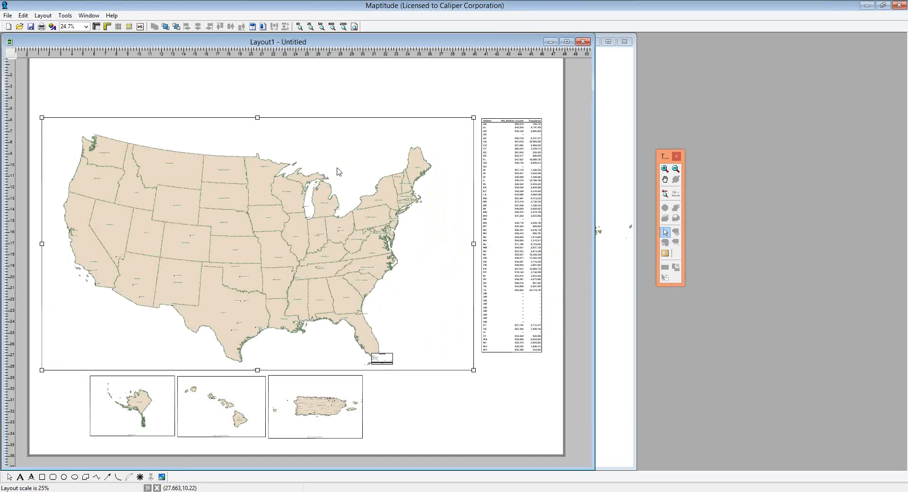
Align the top edges of the United States map and the State data table
{"action": "left_click", "coordinate": [515, 145], "text": "shift"}
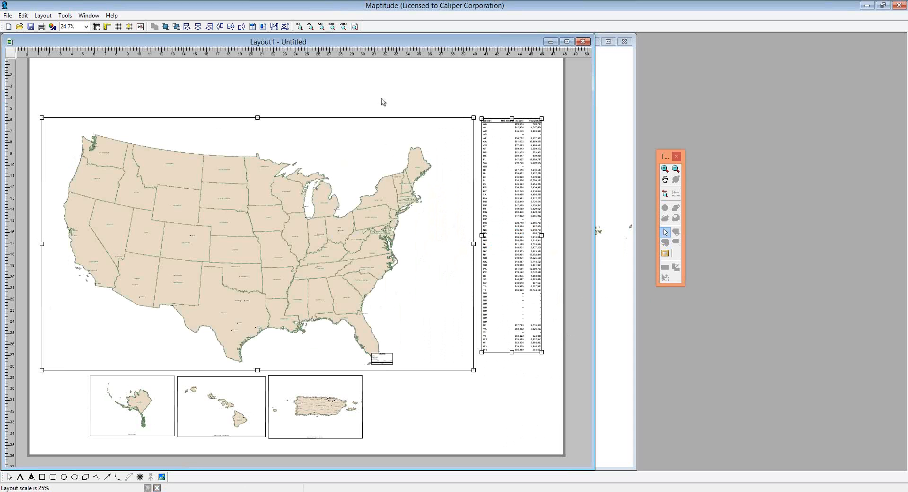
{"action": "left_click", "coordinate": [221, 27]}
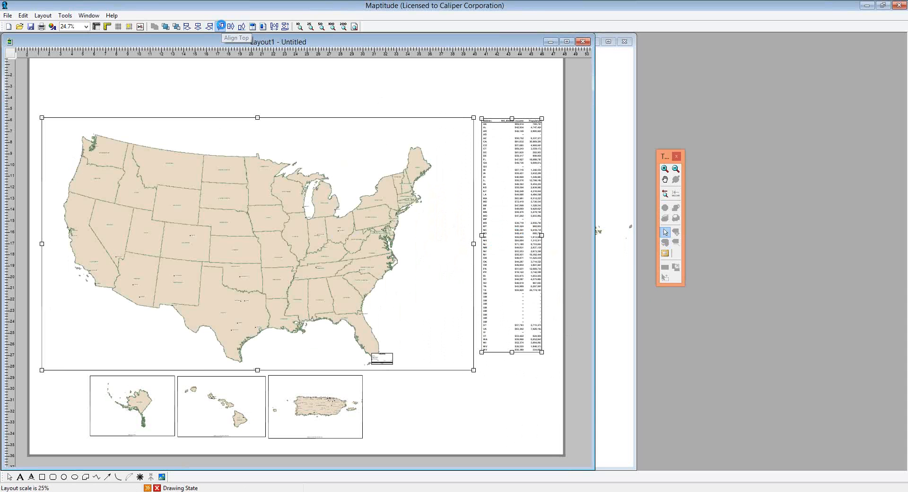
{"action": "left_click", "coordinate": [221, 27]}
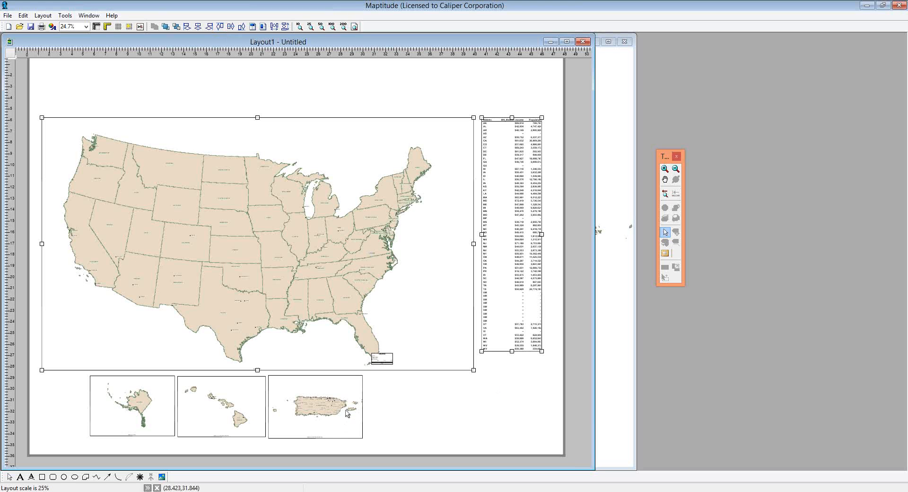
{"action": "left_click", "coordinate": [498, 84]}
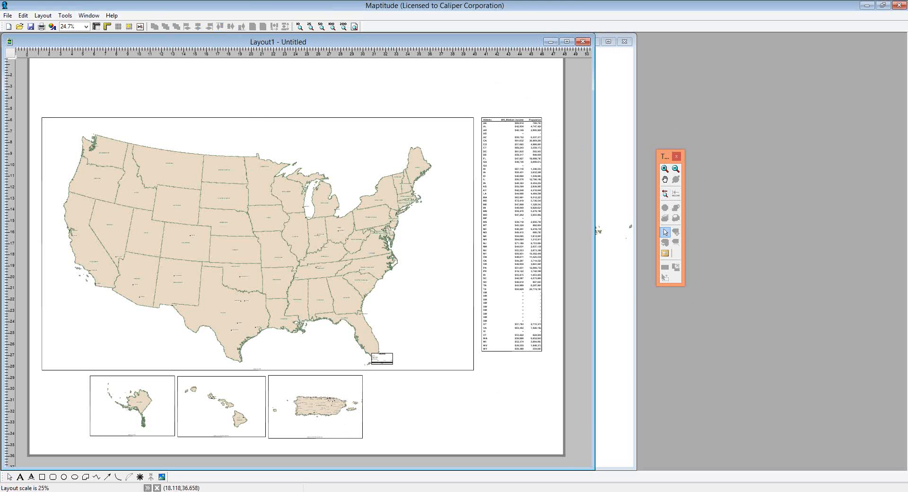
Add the freehand text title "US Customers" above the United States map
{"action": "left_click", "coordinate": [21, 478]}
{"action": "mouse_move", "coordinate": [136, 70]}
{"action": "left_mouse_down"}
{"action": "mouse_move", "coordinate": [417, 95]}
{"action": "mouse_move", "coordinate": [495, 111]}
{"action": "mouse_move", "coordinate": [449, 107]}
{"action": "left_mouse_up"}
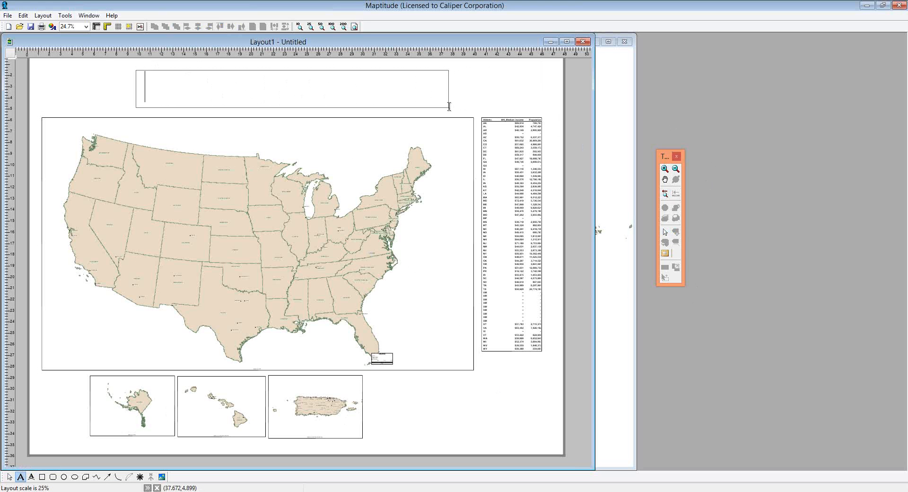
{"action": "type", "text": "US Customers"}
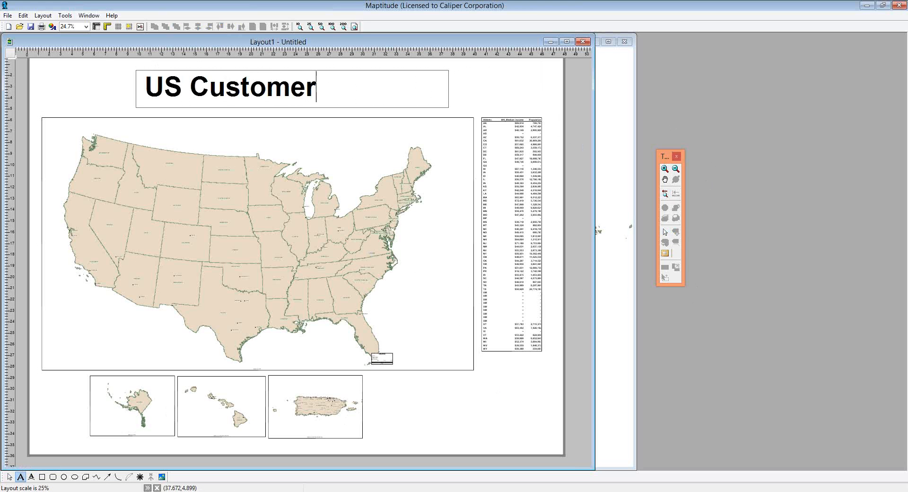
{"action": "left_click", "coordinate": [449, 106]}
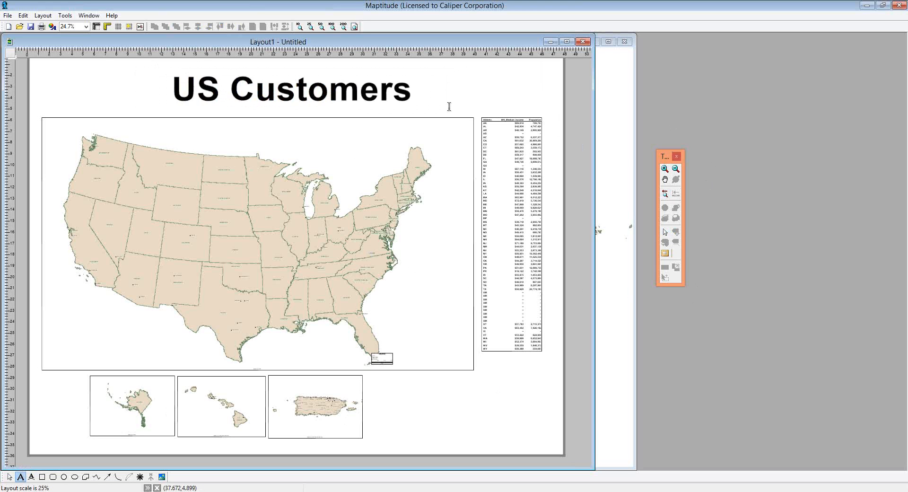
Set the "US Customers" title's font size to 56 and center it horizontally on the page
{"action": "left_click", "coordinate": [665, 233]}
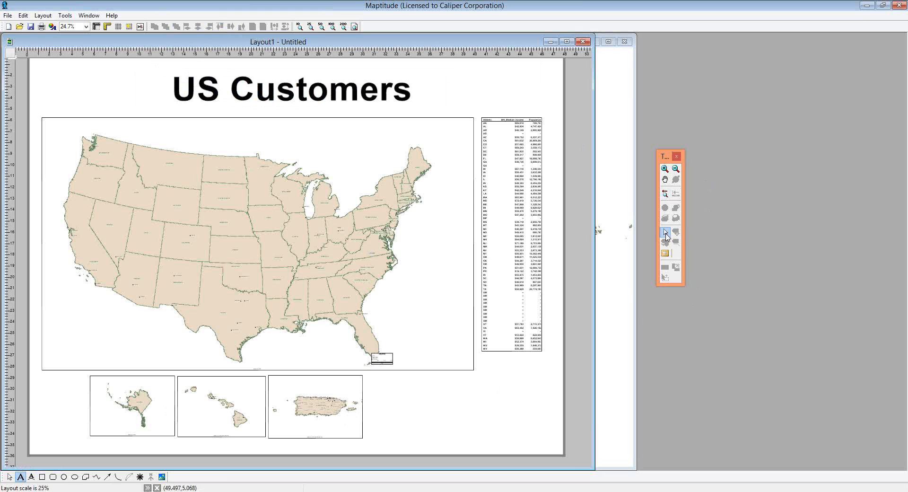
{"action": "right_click", "coordinate": [278, 88]}
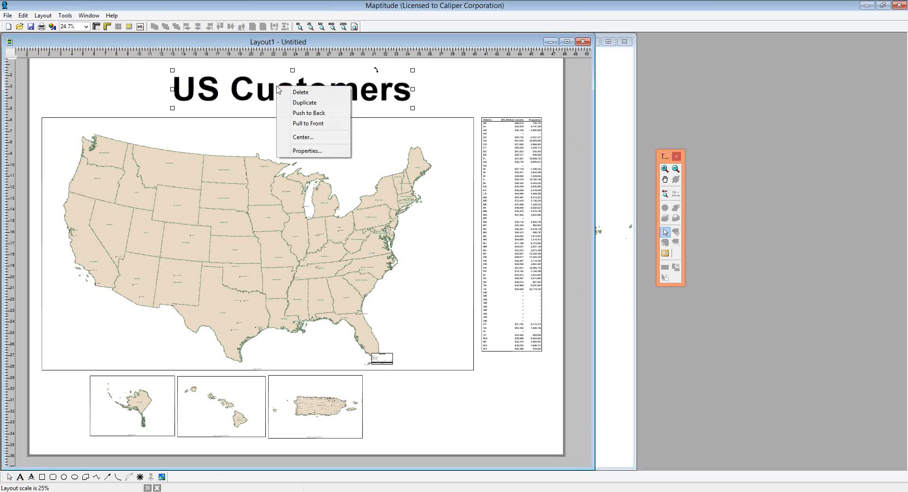
{"action": "left_click", "coordinate": [309, 150]}
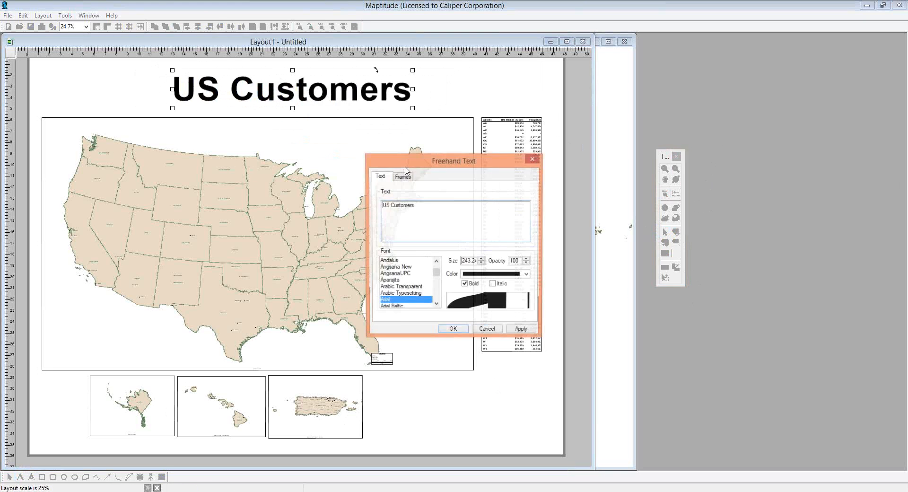
{"action": "double_click", "coordinate": [472, 262]}
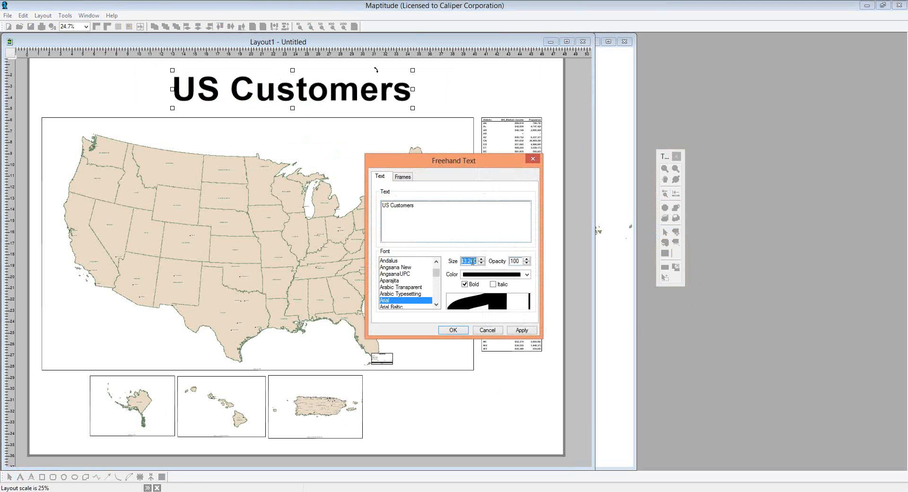
{"action": "type", "text": "56"}
{"action": "left_click", "coordinate": [462, 333]}
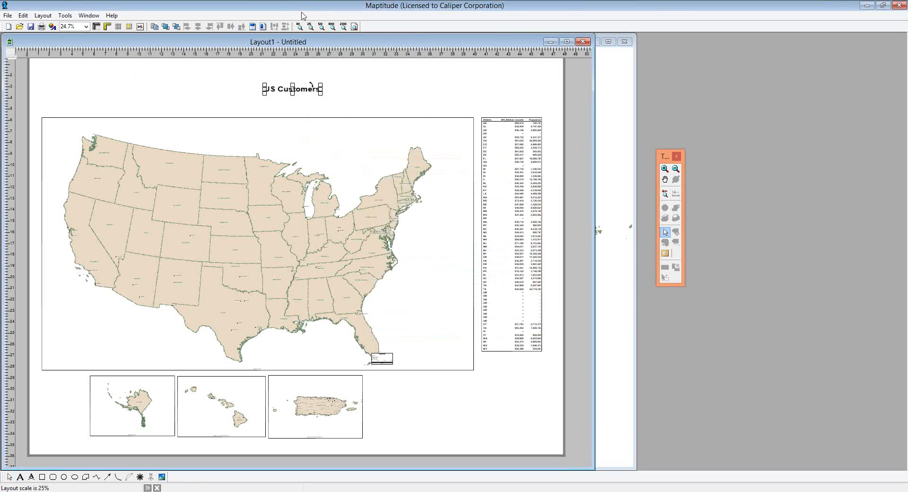
{"action": "left_click", "coordinate": [254, 28]}
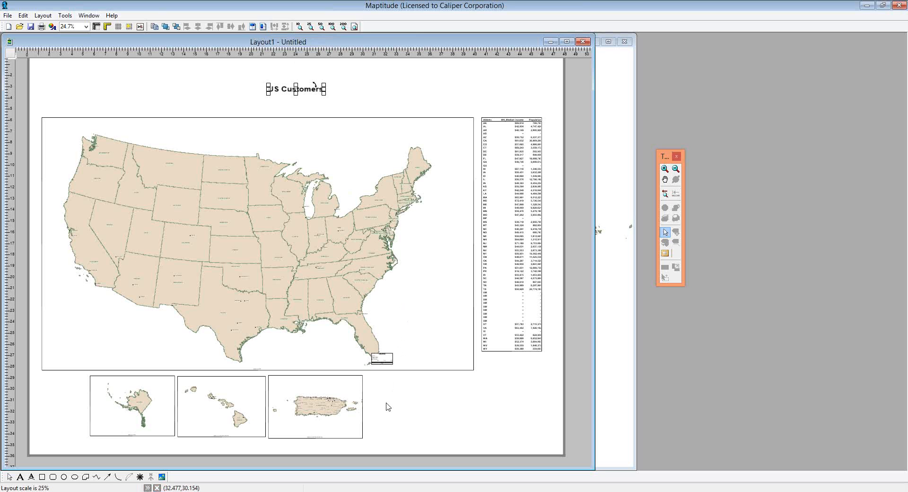
Move the legend into the lower-right corner of the widened United States map and deselect it
{"action": "left_click_drag", "start_coordinate": [440, 353], "coordinate": [455, 363]}
{"action": "left_click", "coordinate": [509, 378]}
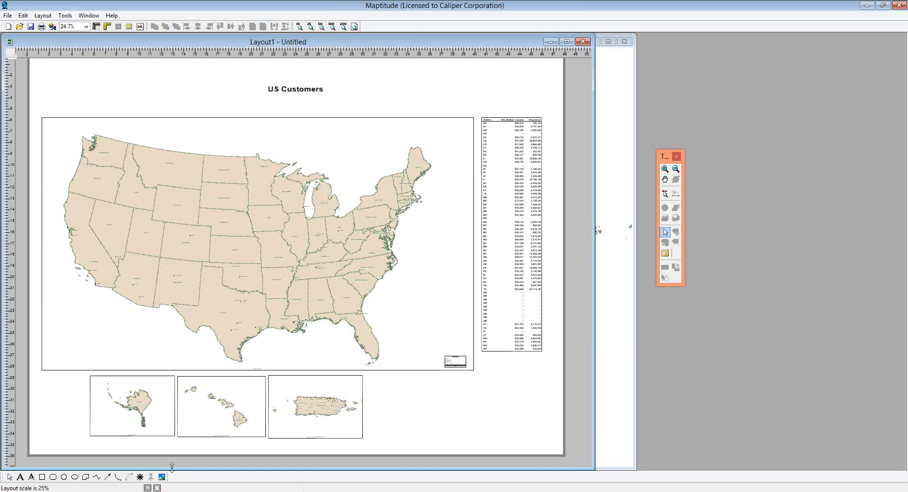
Draw an image frame below the State data table and point the image chooser's path to c:\Program Files (x86)\
{"action": "left_click", "coordinate": [161, 477]}
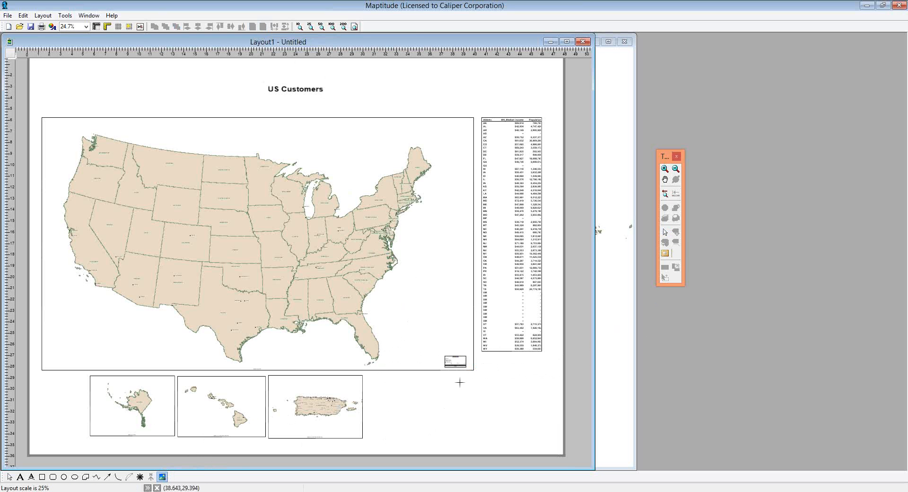
{"action": "left_click_drag", "start_coordinate": [462, 382], "coordinate": [537, 437]}
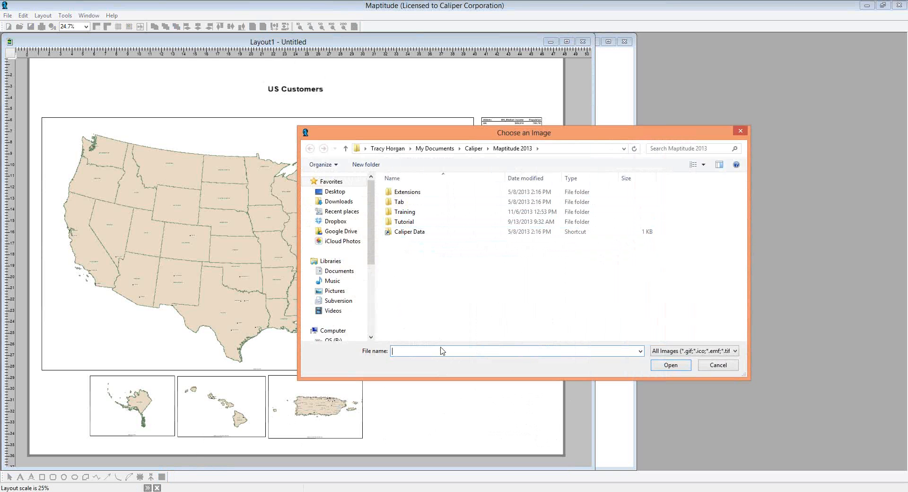
{"action": "type", "text": "c:\\pro"}
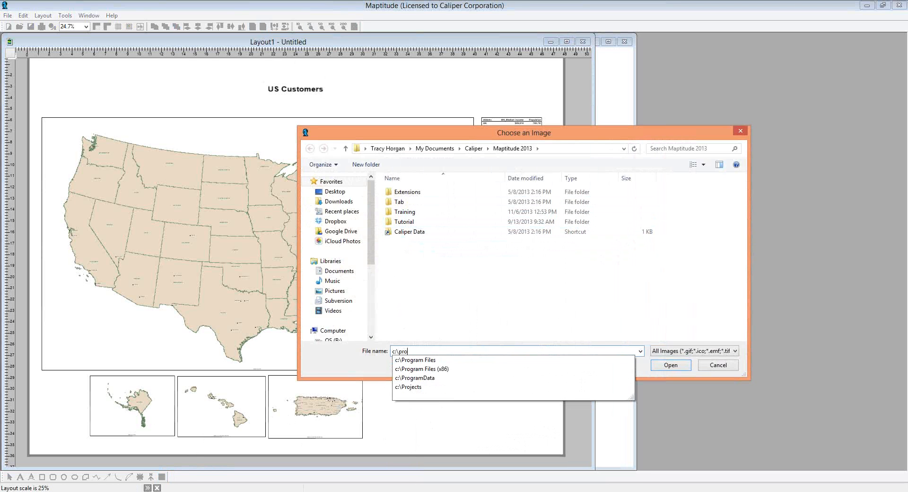
{"action": "key", "text": "Down"}
{"action": "key", "text": "Down"}
{"action": "type", "text": "\\"}
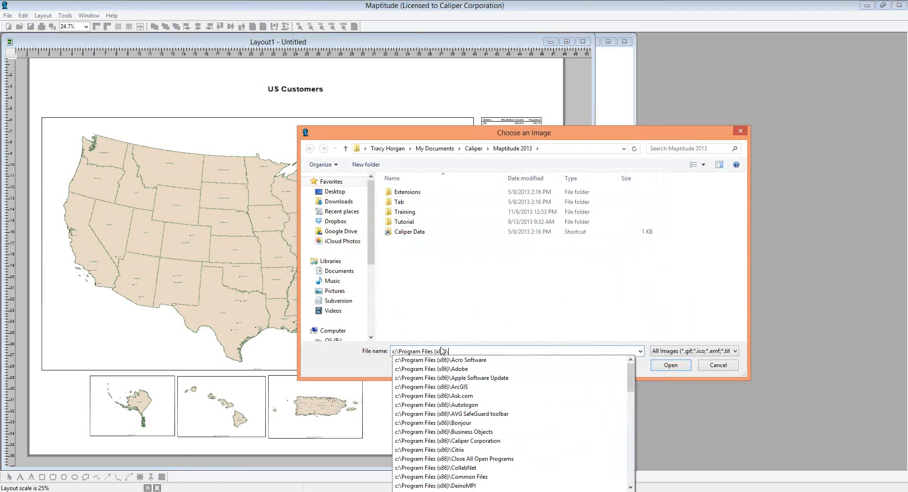
{"action": "type", "text": "bmp"}
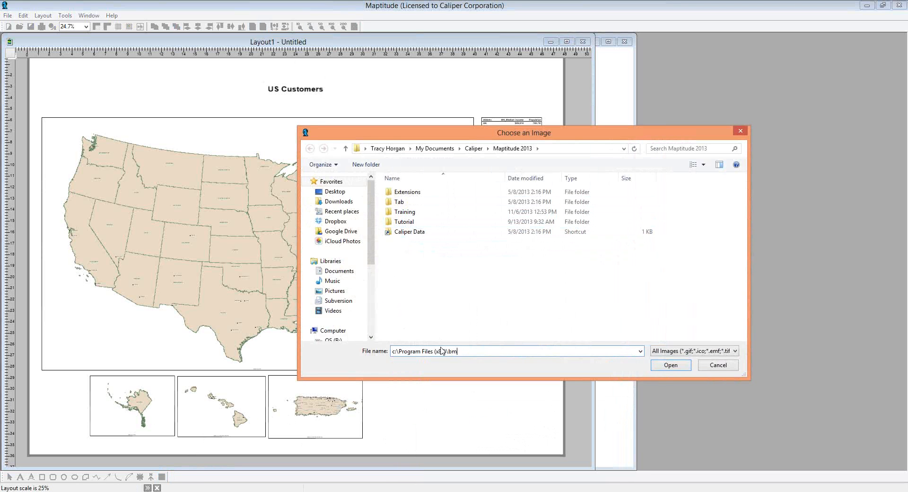
{"action": "key", "text": "BackSpace"}
{"action": "key", "text": "BackSpace"}
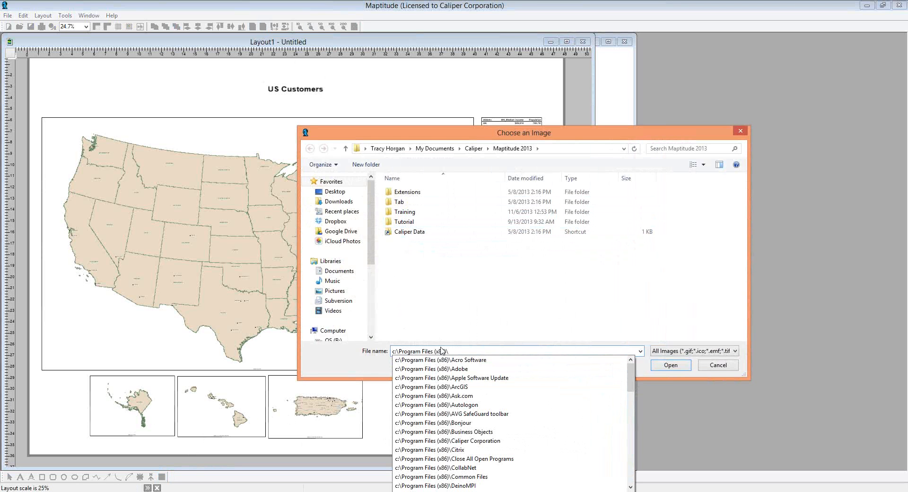
Browse to the bmp folder inside Program Files (x86)\Maptitude 2013 for the image
{"action": "type", "text": "ma"}
{"action": "key", "text": "Down"}
{"action": "key", "text": "Down"}
{"action": "key", "text": "Down"}
{"action": "key", "text": "Down"}
{"action": "key", "text": "Down"}
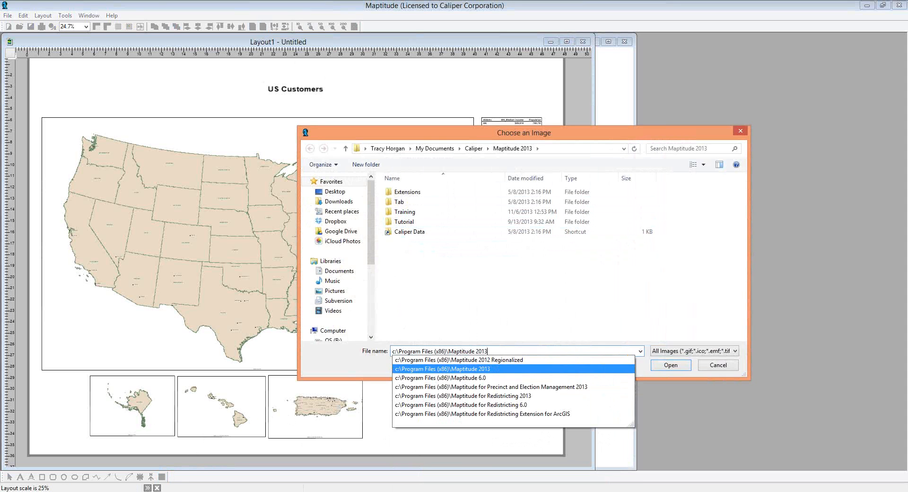
{"action": "key", "text": "Return"}
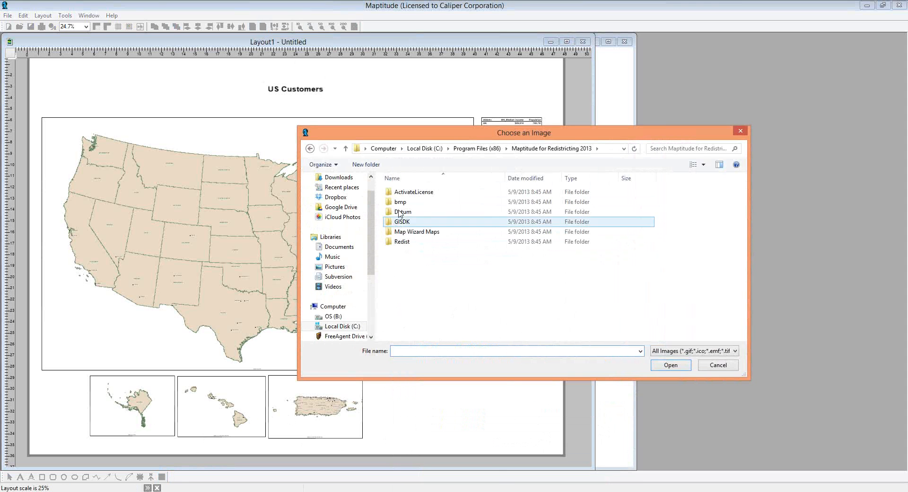
{"action": "left_click", "coordinate": [485, 149]}
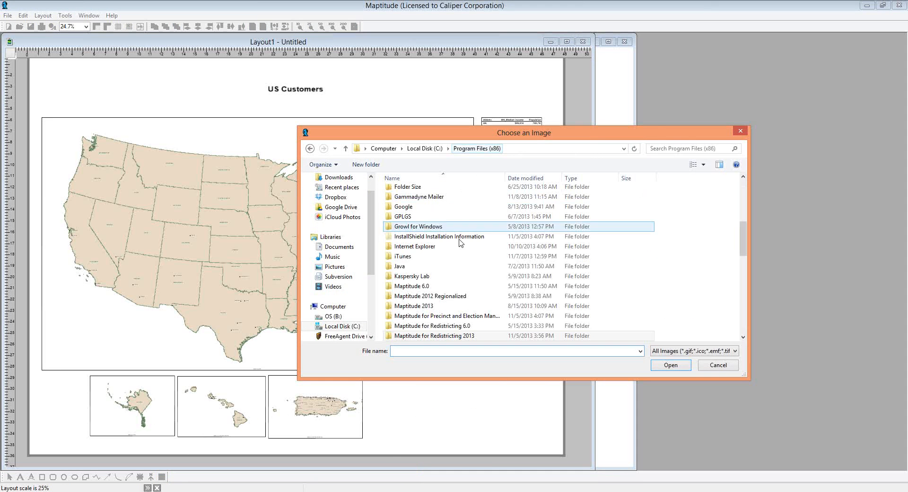
{"action": "double_click", "coordinate": [416, 305]}
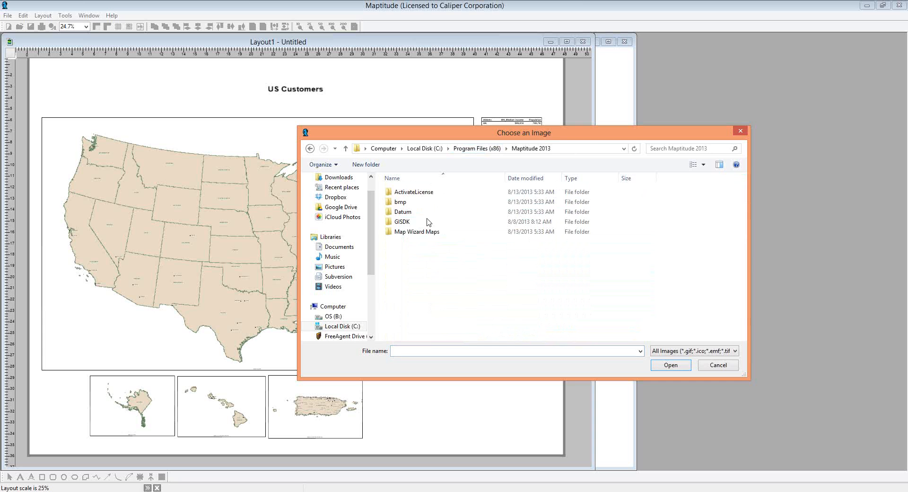
{"action": "double_click", "coordinate": [400, 202]}
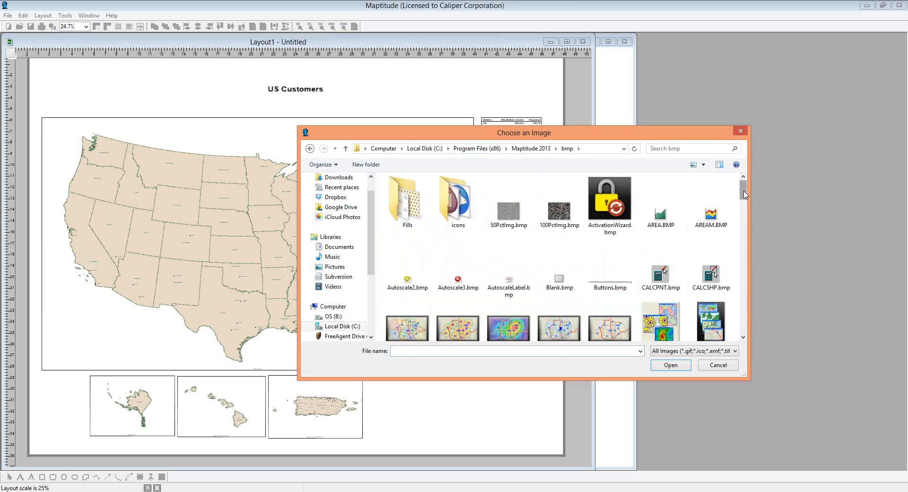
Insert the image splashm5.bmp into the frame in the page's lower-right corner
{"action": "left_click_drag", "start_coordinate": [744, 194], "coordinate": [747, 302]}
{"action": "left_click", "coordinate": [581, 299]}
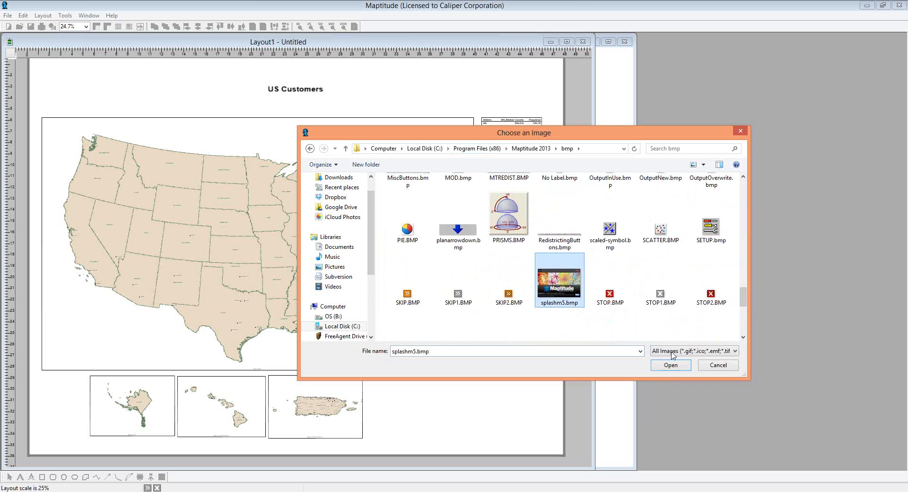
{"action": "left_click", "coordinate": [672, 364]}
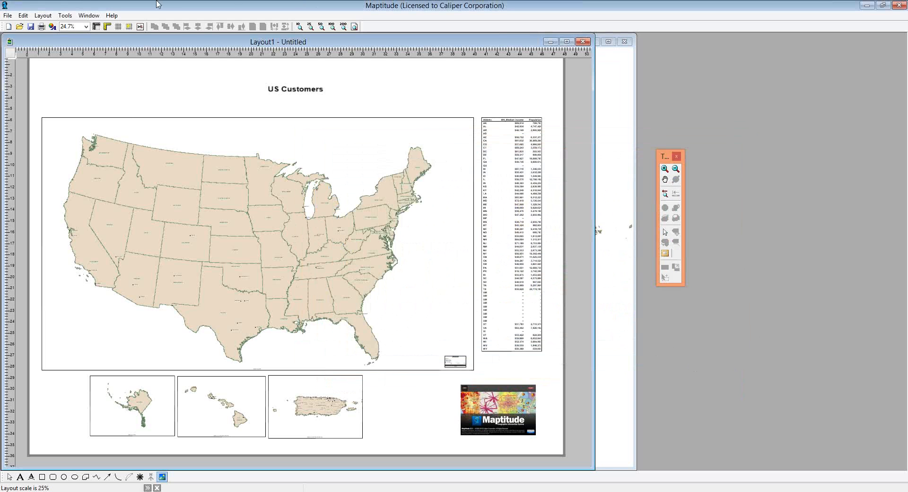
Print the finished layout to the CutePDF Writer printer with the existing print settings
{"action": "left_click", "coordinate": [8, 18]}
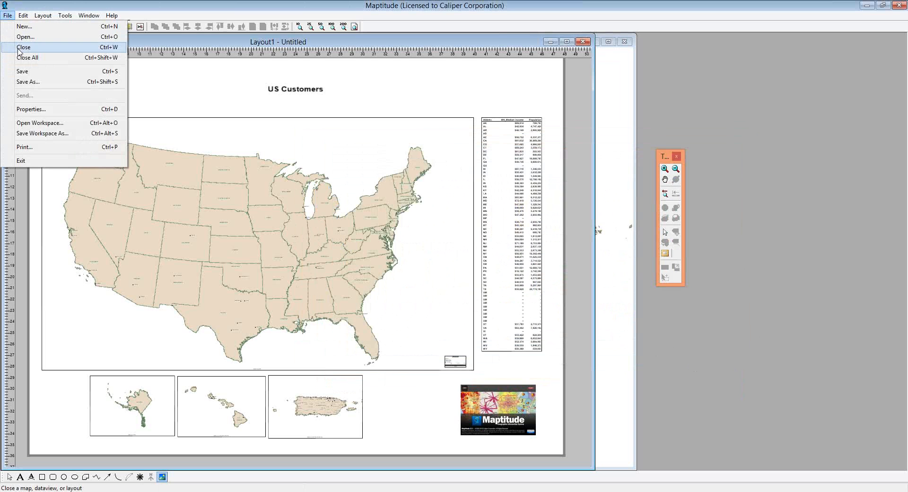
{"action": "left_click", "coordinate": [24, 146]}
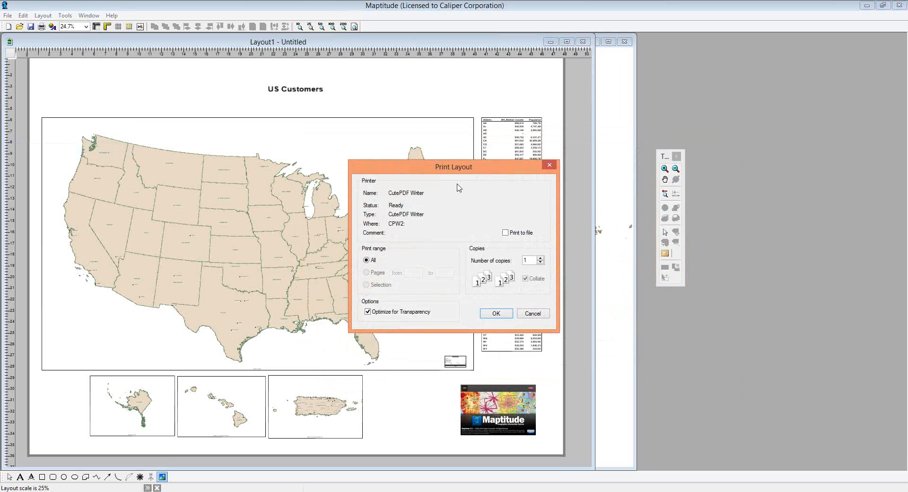
{"action": "left_click", "coordinate": [502, 313]}
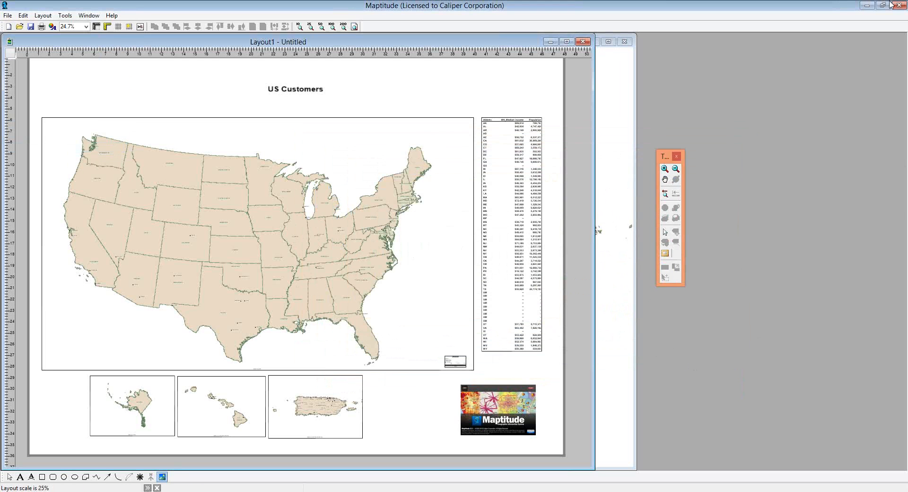
{"action": "mouse_move", "coordinate": [906, 1]}
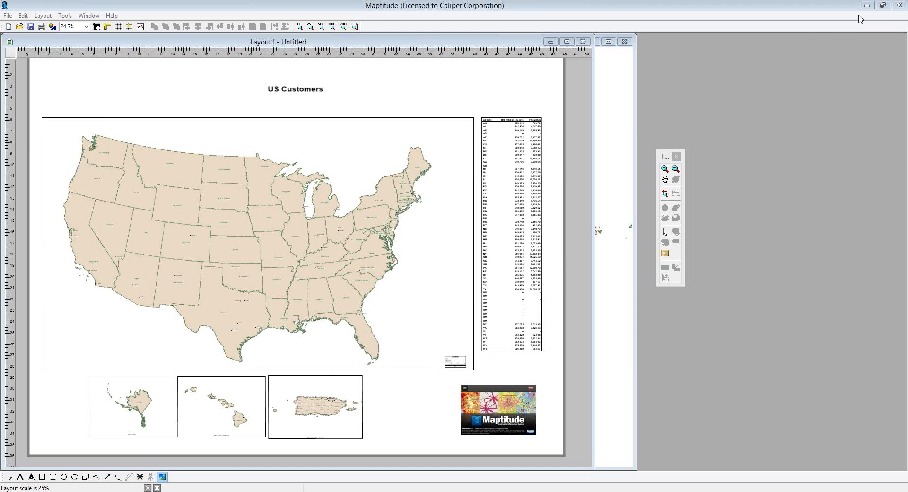
{"action": "left_click", "coordinate": [803, 42]}
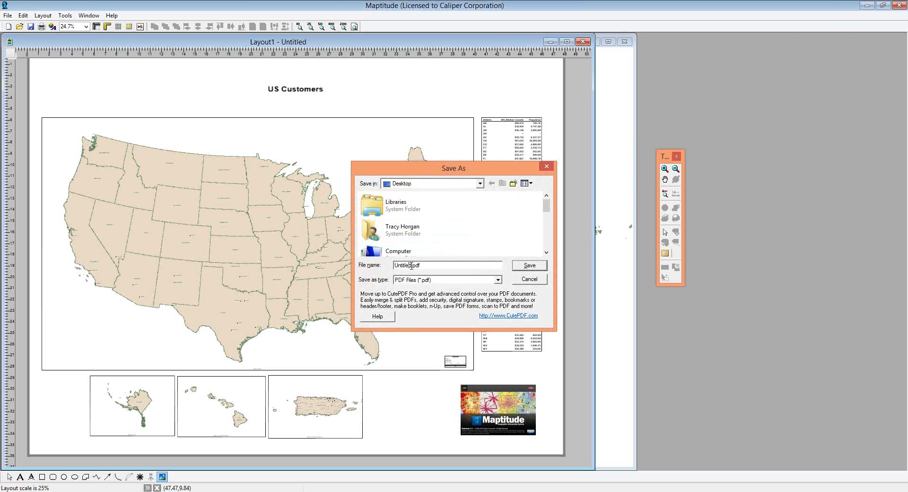
Replace the default PDF file name with MyLayout.pdf and save it to the Desktop
{"action": "left_click_drag", "start_coordinate": [412, 266], "coordinate": [371, 268]}
{"action": "type", "text": "Customers"}
{"action": "key", "text": "Return"}
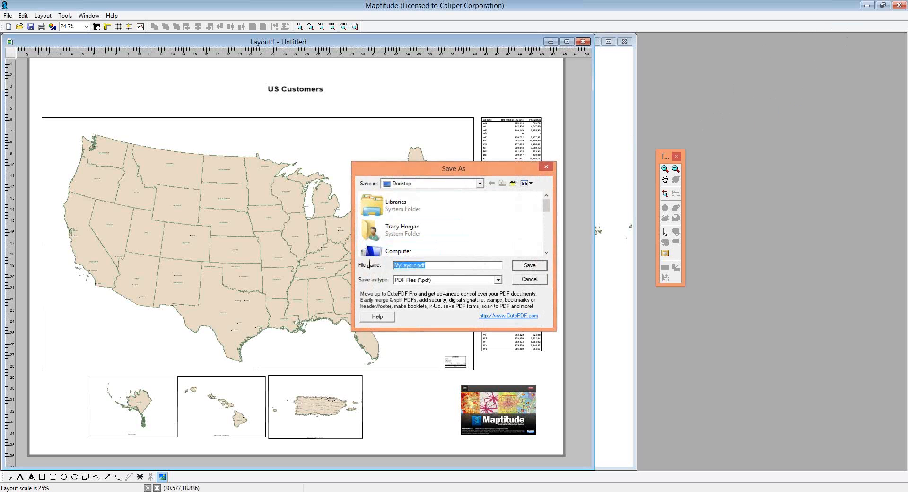